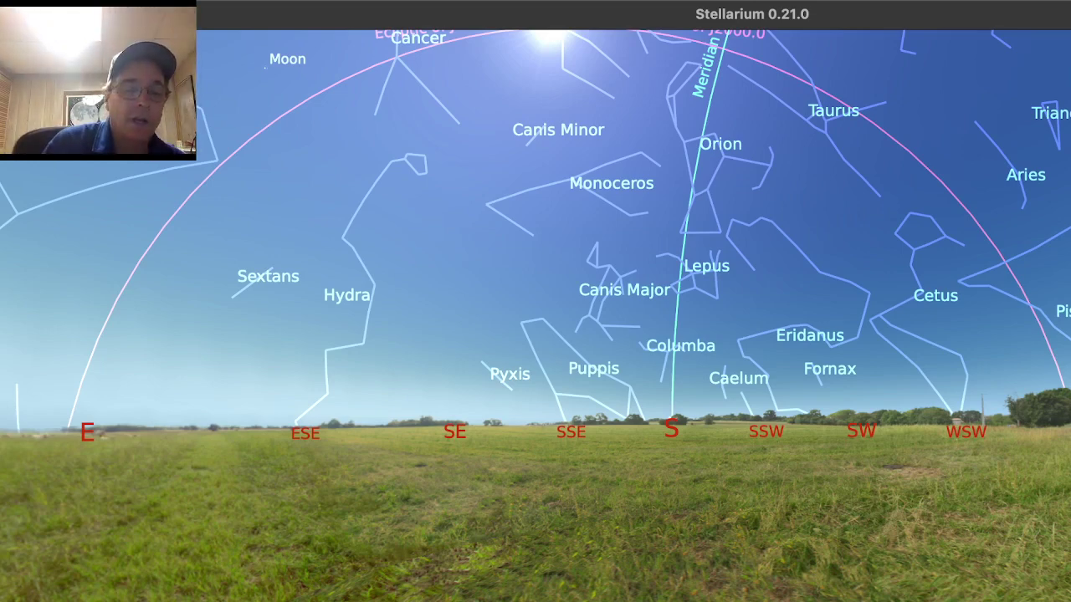
Step: Advance the simulated hour to 16 on 2021-7-12 and close the date and time window
mouse_move(36, 592)
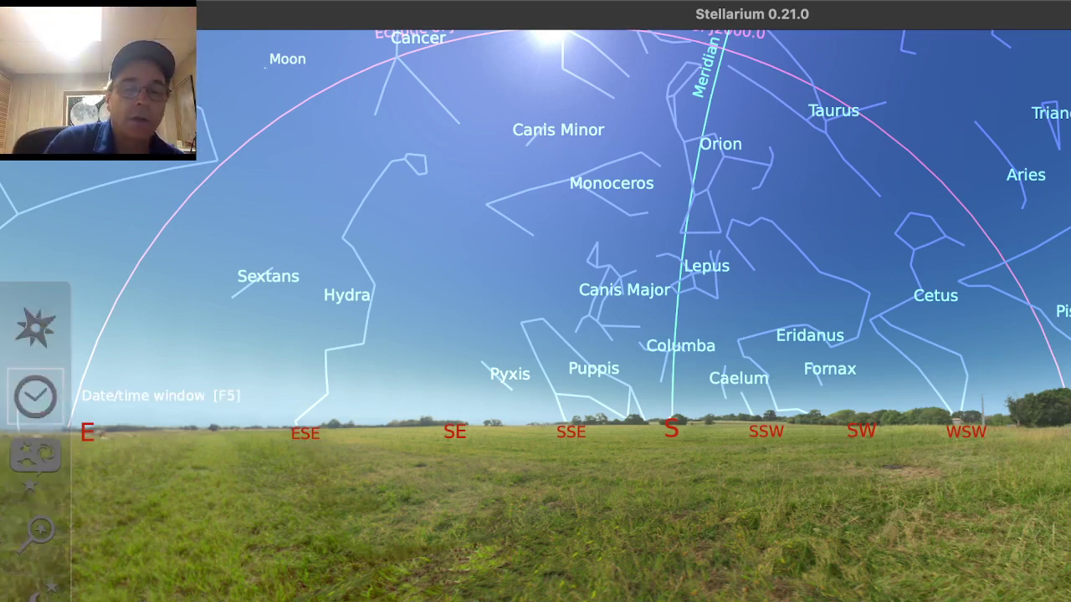
click(36, 396)
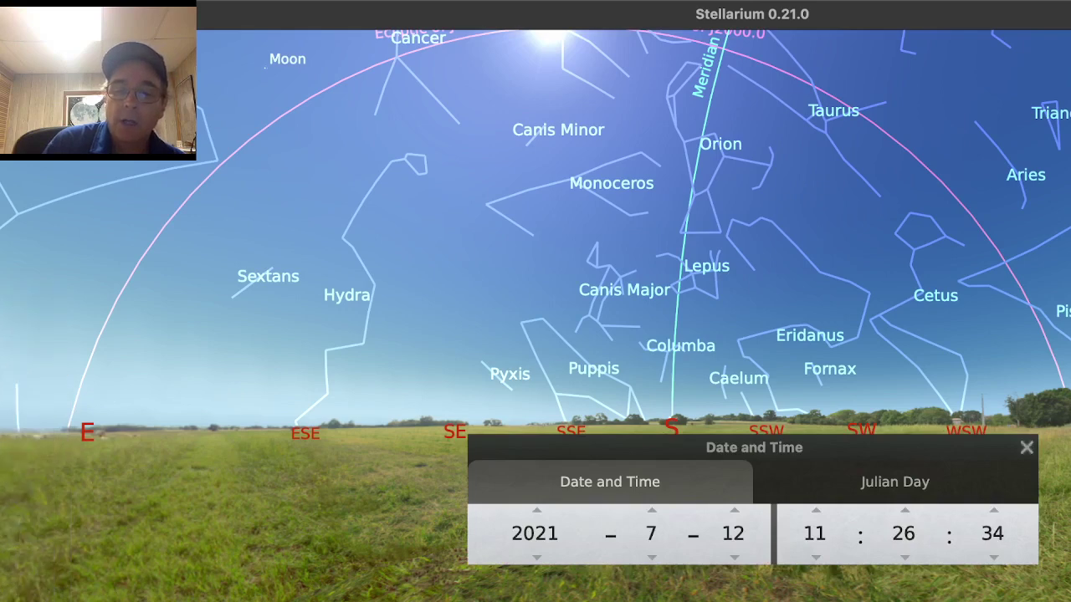
click(815, 510)
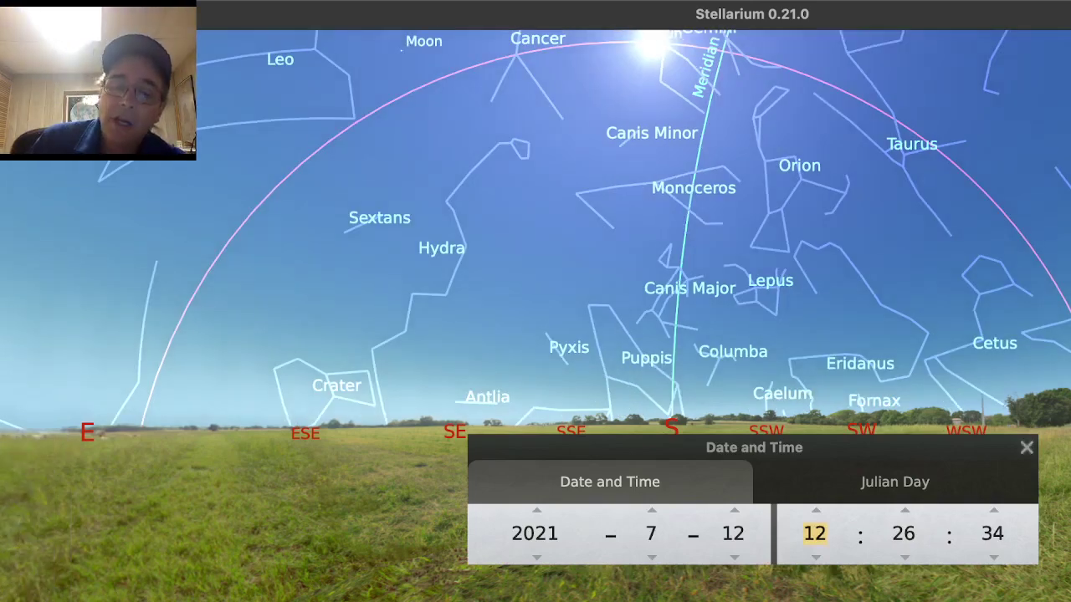
key(Up)
key(Up)
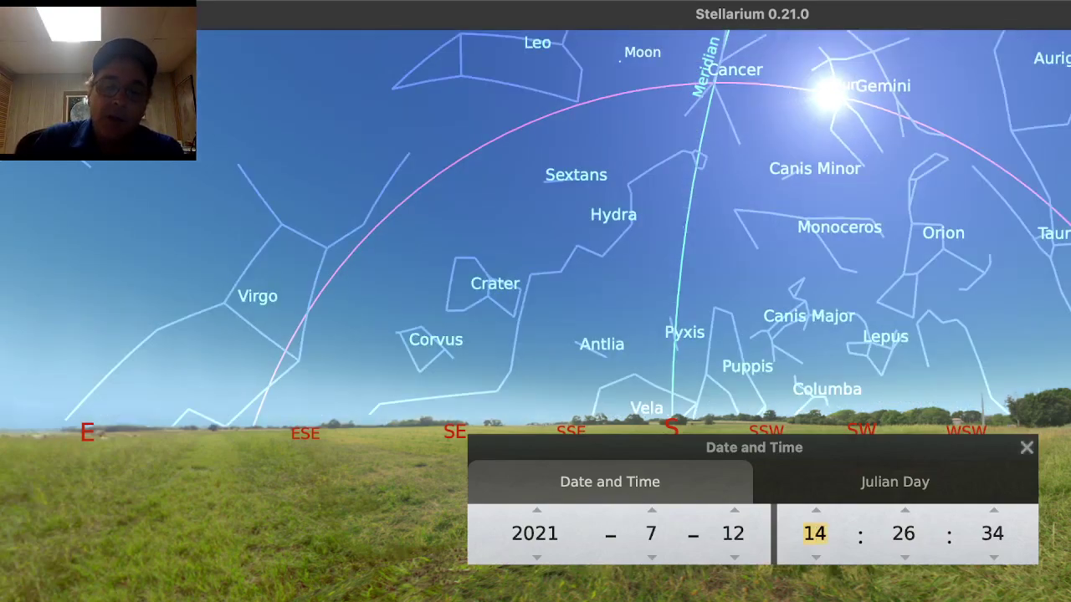
key(Up)
key(Up)
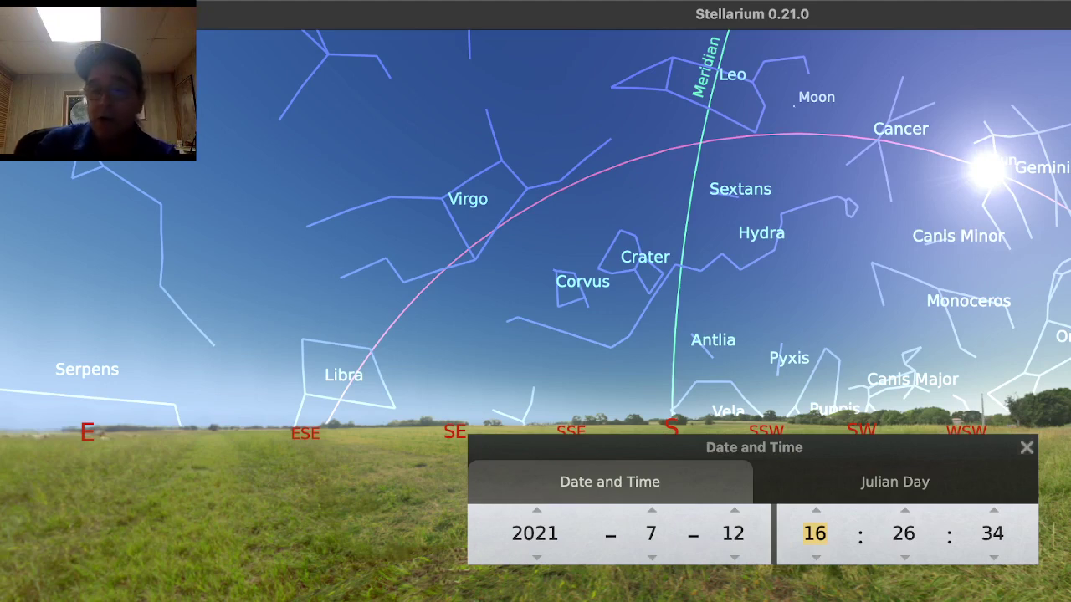
click(1027, 447)
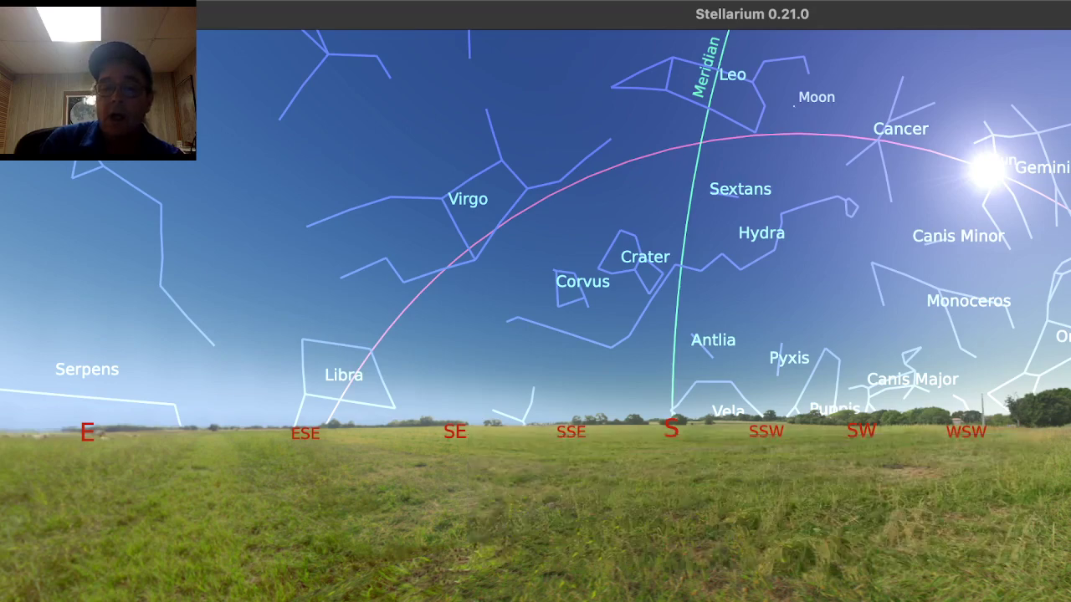
Step: Zoom in on the southern sky and turn the view toward Virgo, Libra and the meridian line
key(Page_Up)
key(Up)
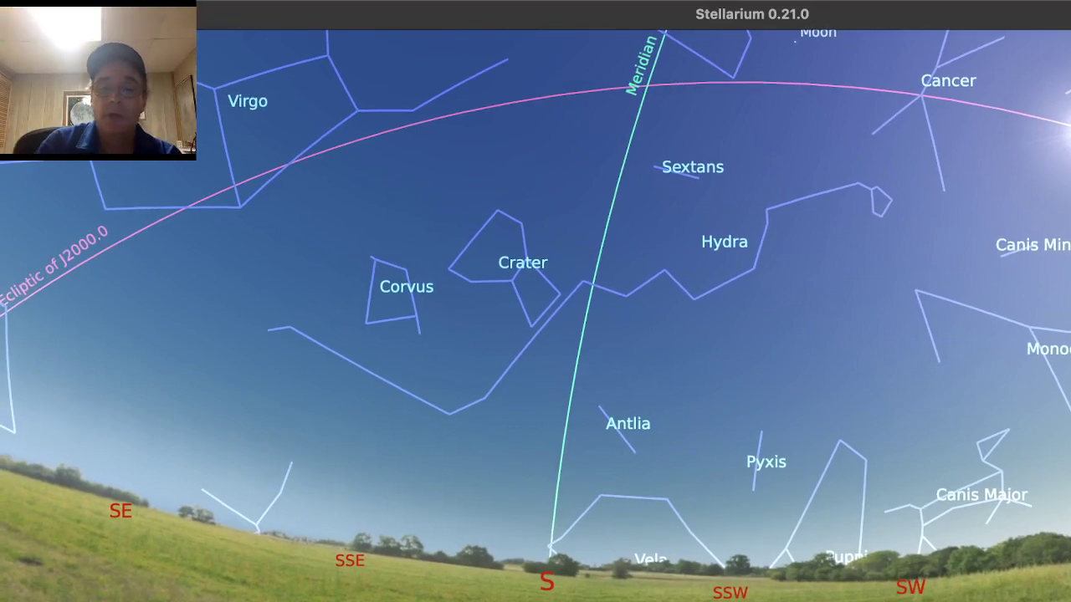
key(Left)
key(Right)
key(Up)
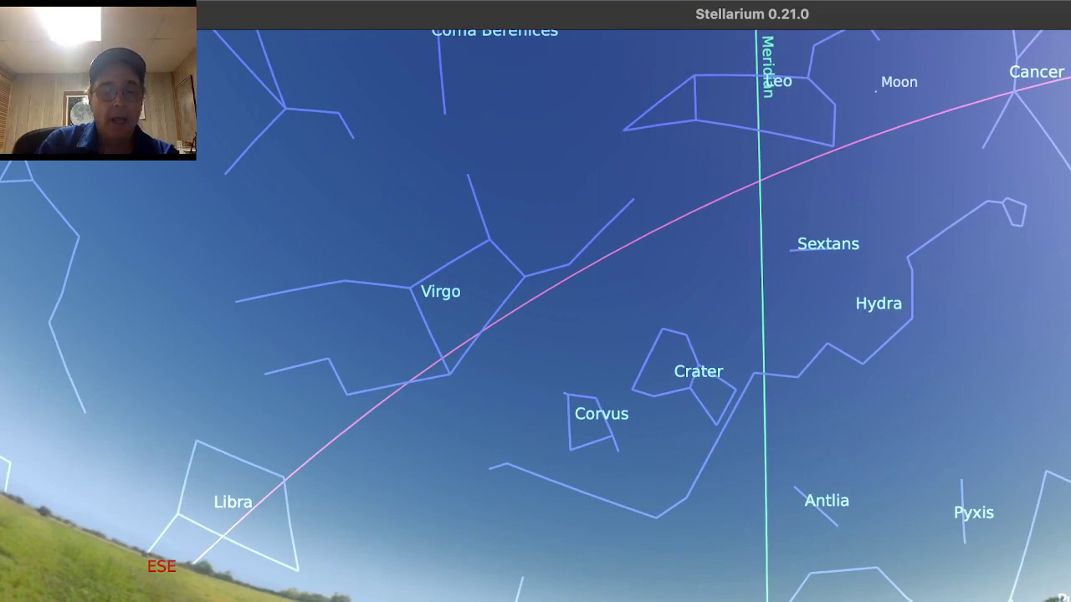
Step: Step the simulated hour back to 12 to follow the Sun along the ecliptic near the meridian
mouse_move(33, 533)
click(36, 396)
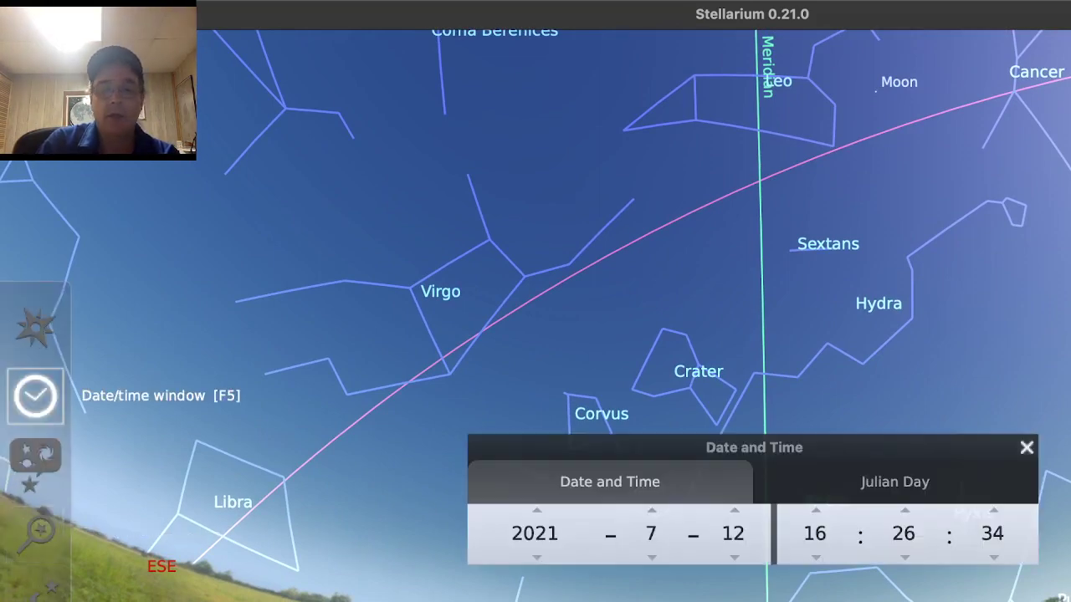
click(816, 557)
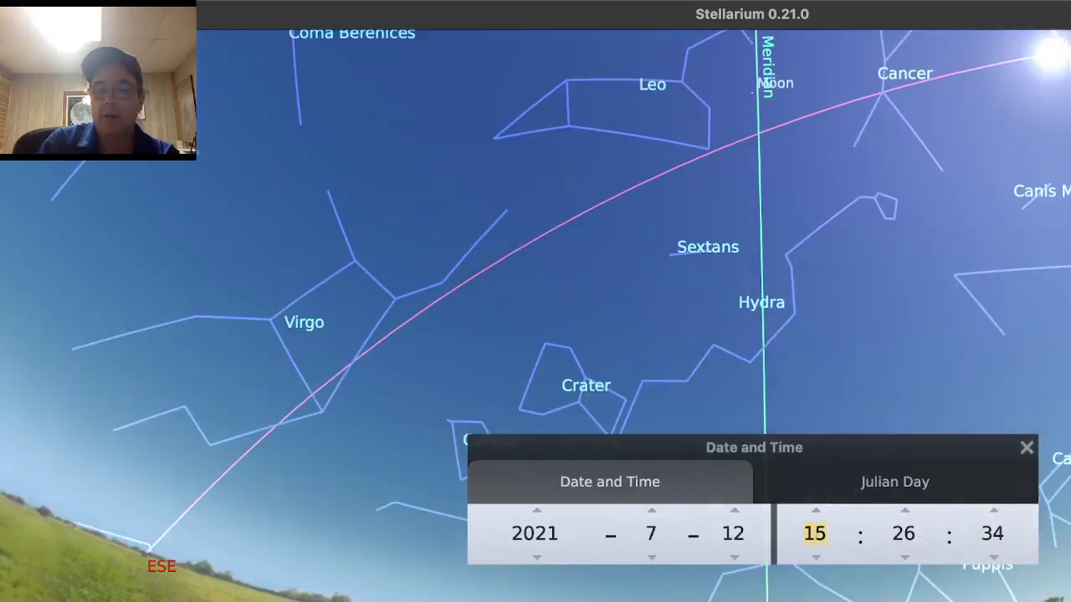
key(Down)
key(Down)
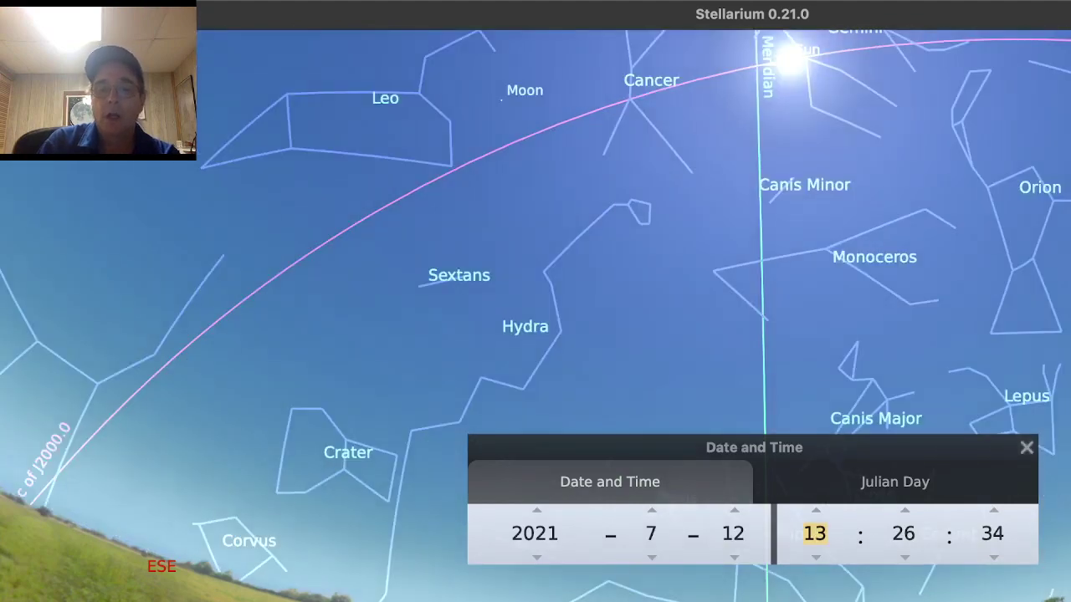
key(Down)
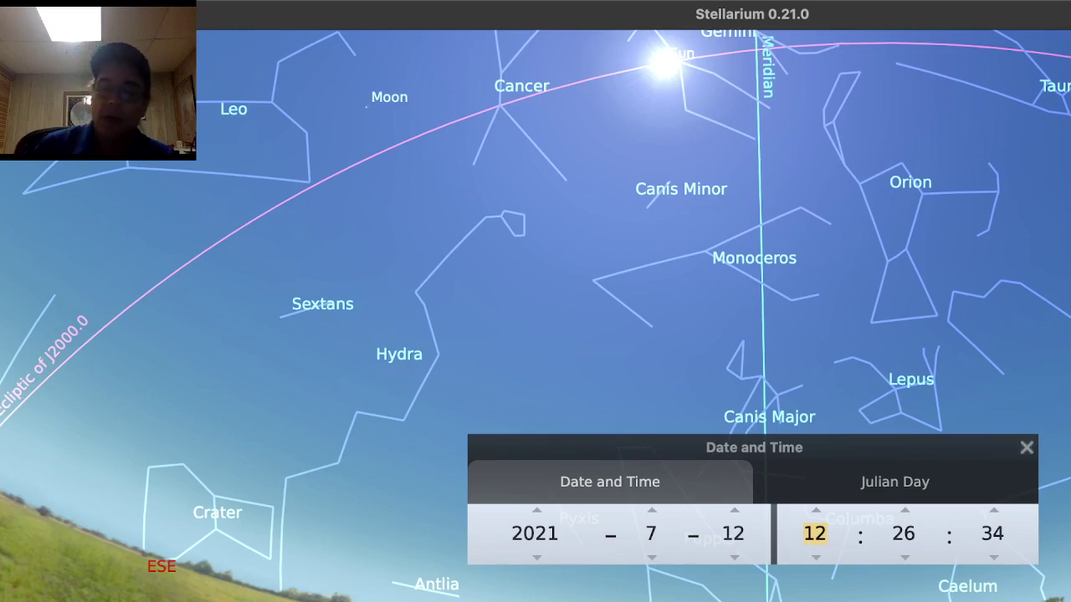
Step: Advance the simulated hour to 21 to bring up the evening sky
key(Up)
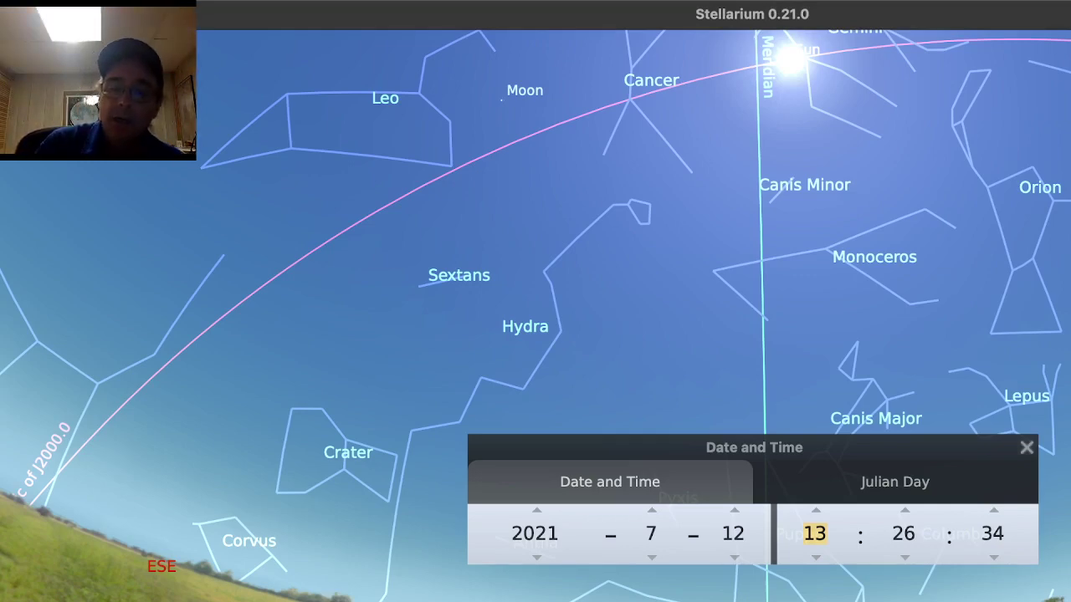
key(Up)
key(Up)
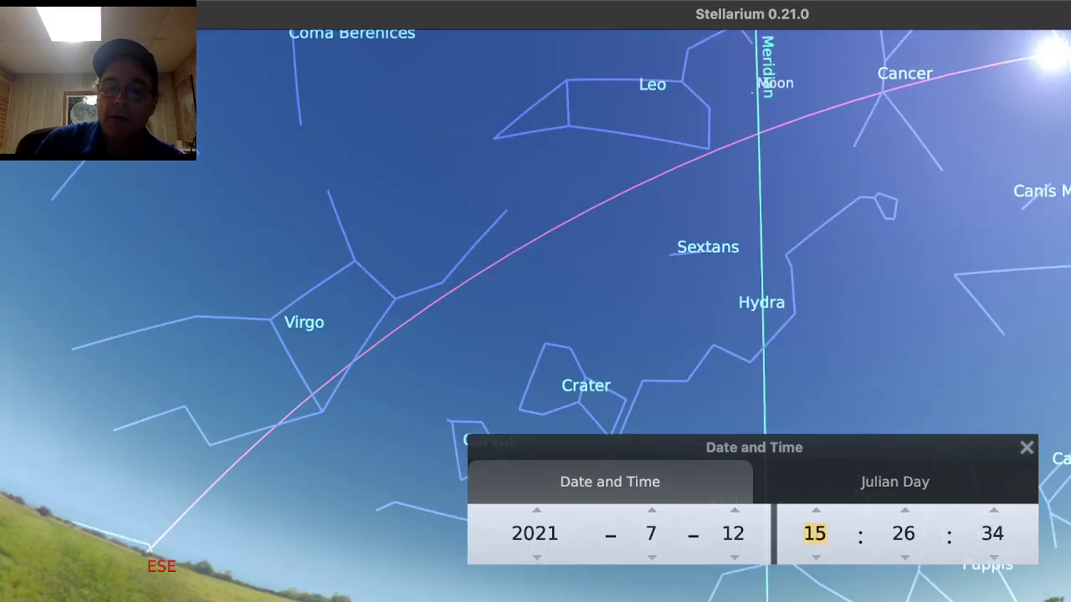
key(Up)
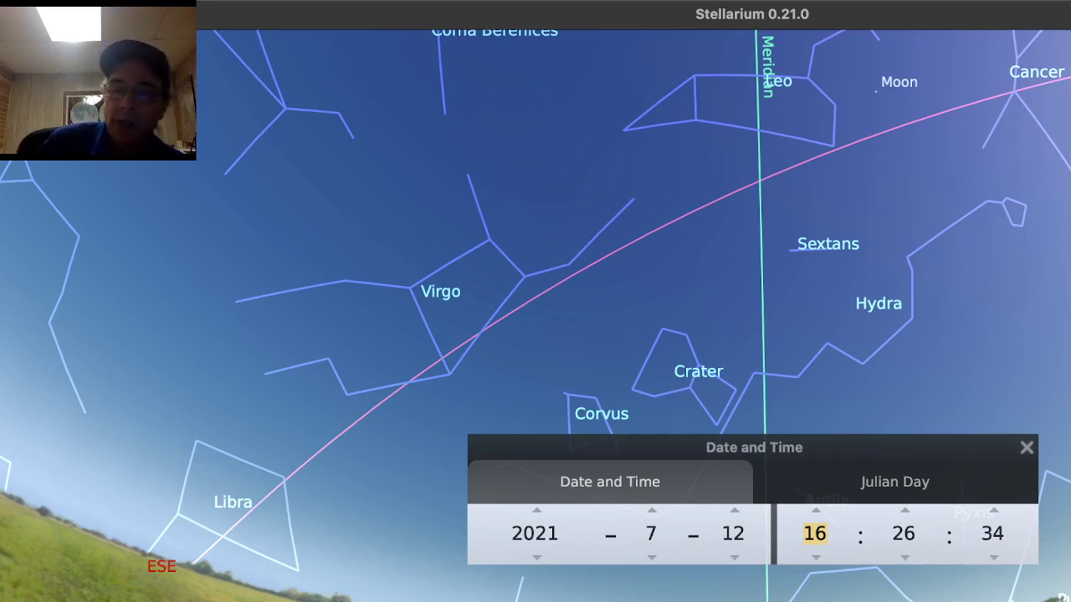
key(Up)
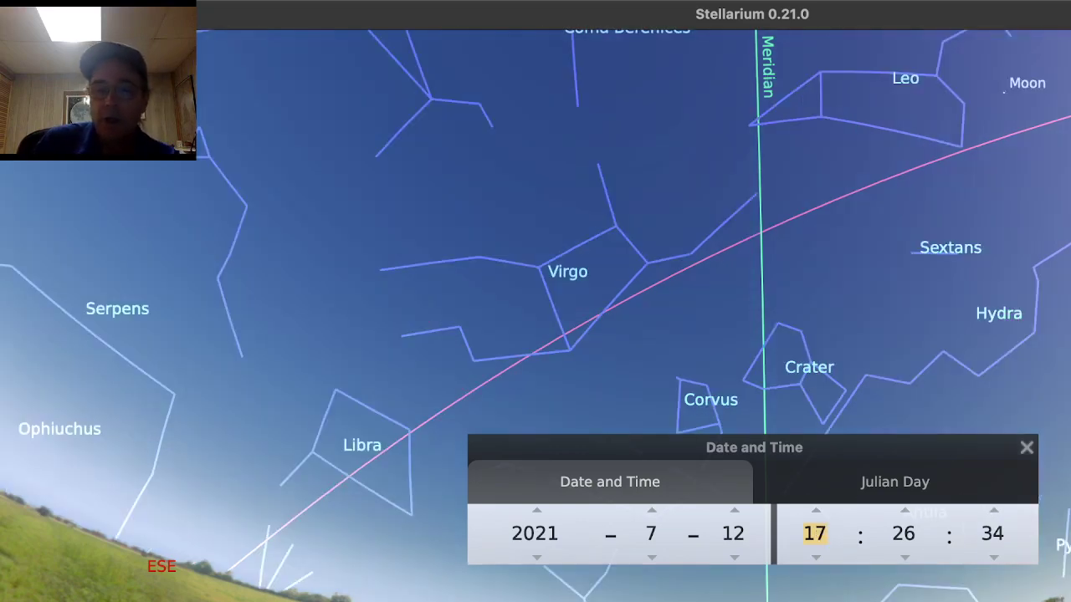
key(Up)
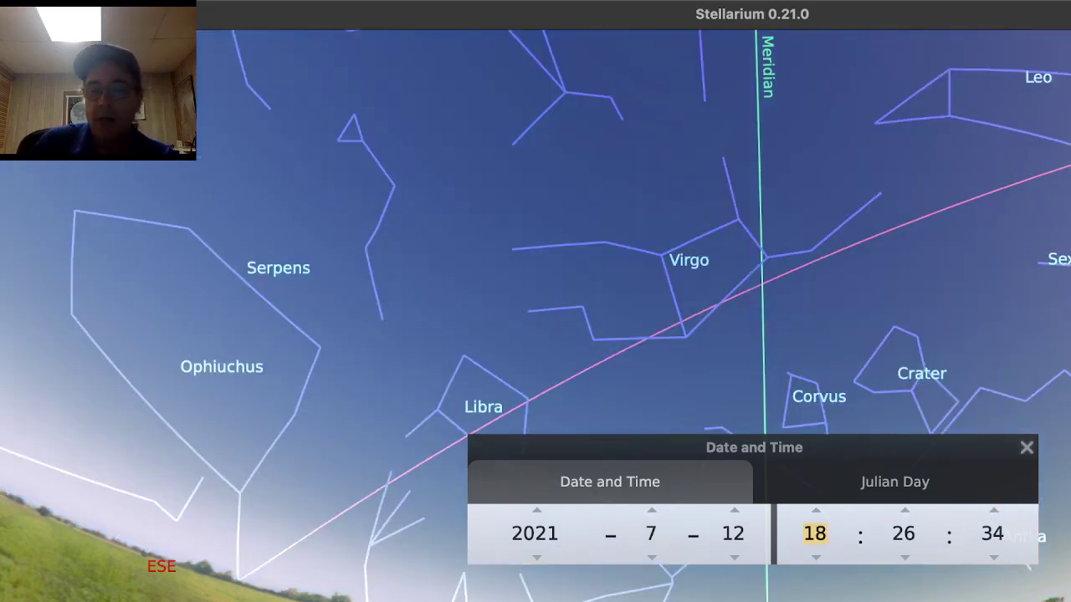
key(Up)
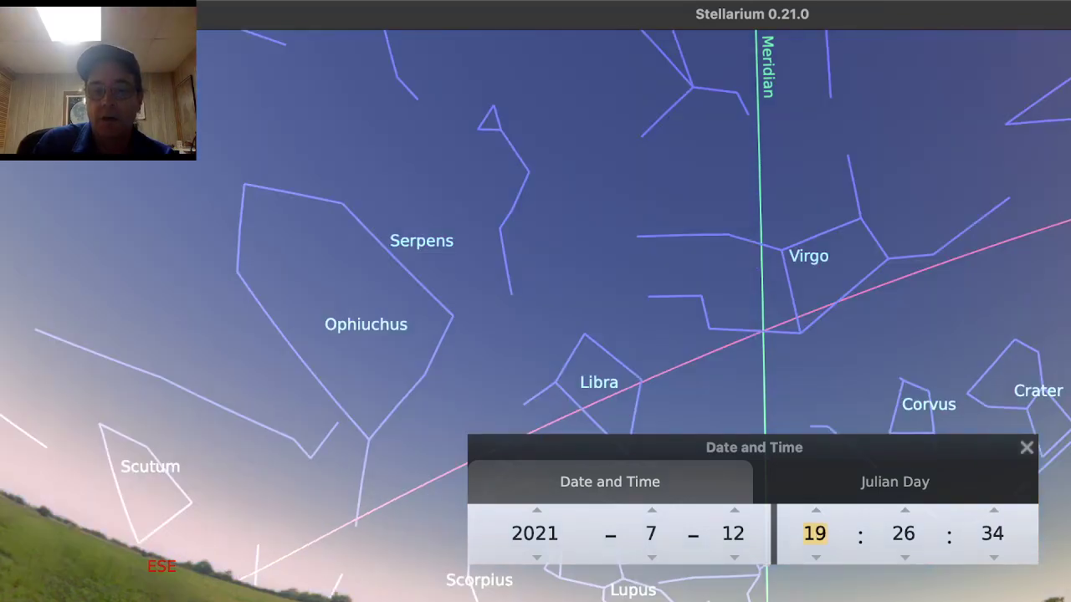
key(Up)
key(Up)
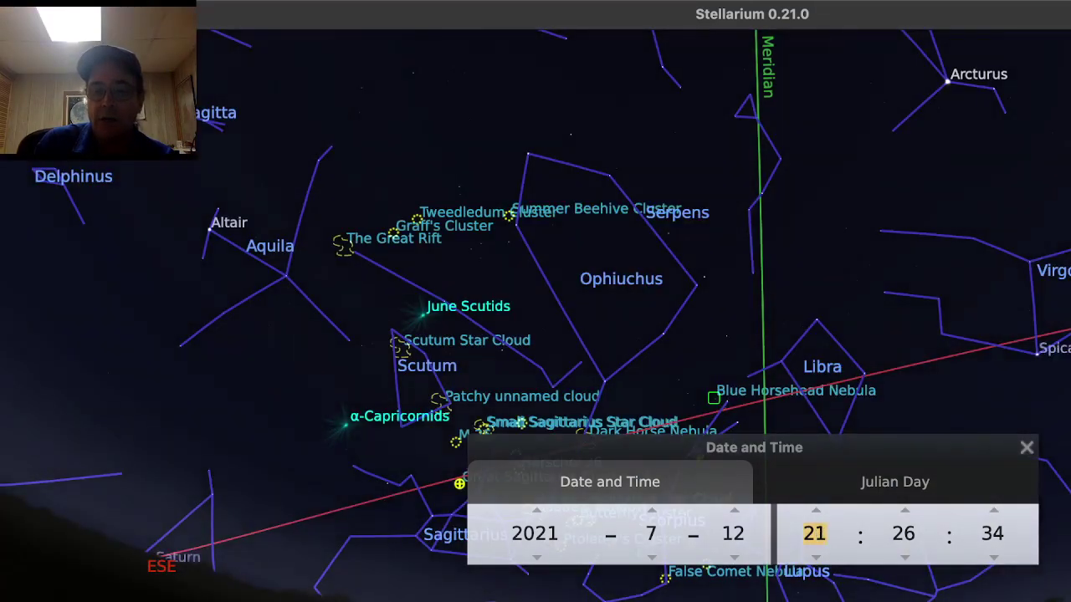
Step: Set the simulated minutes to 0 and close the date and time window
key(Tab)
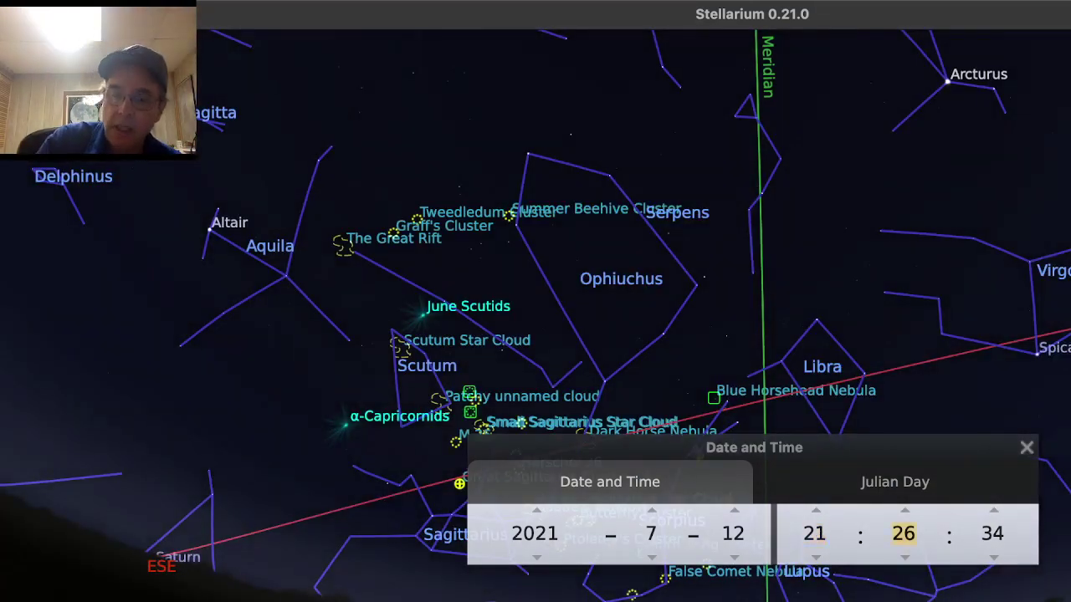
text(0)
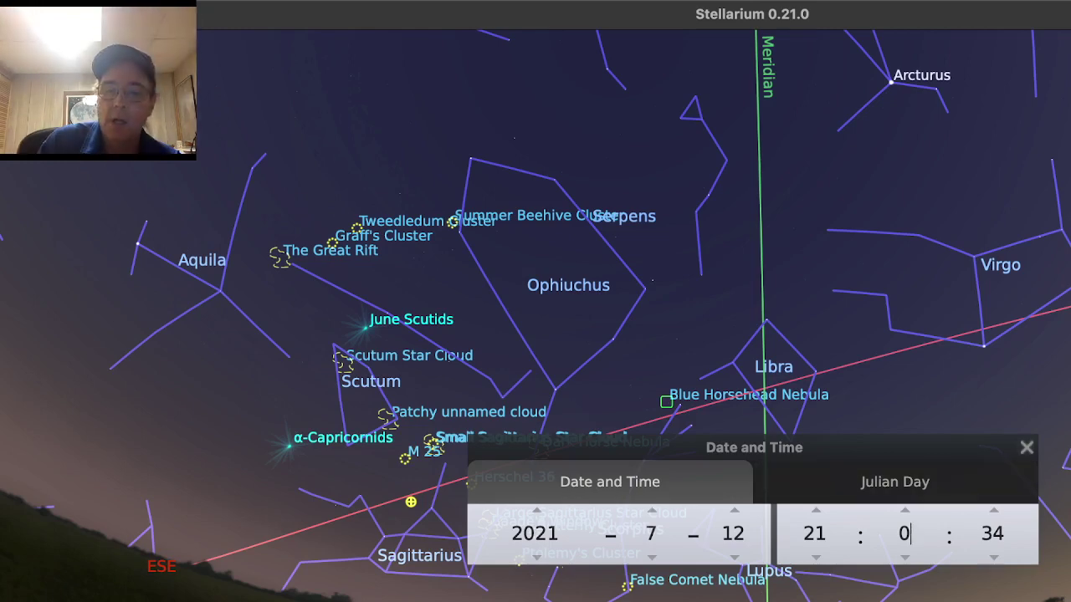
click(1027, 447)
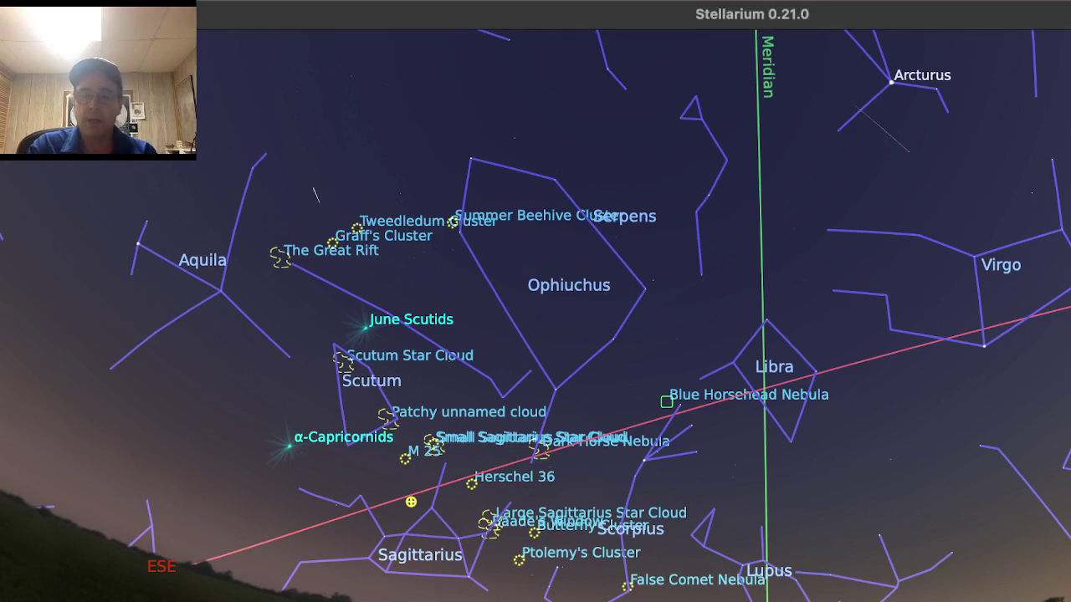
Step: Bring the southern horizon into view, select the star Antares in Scorpius and center the view on it
key(Down)
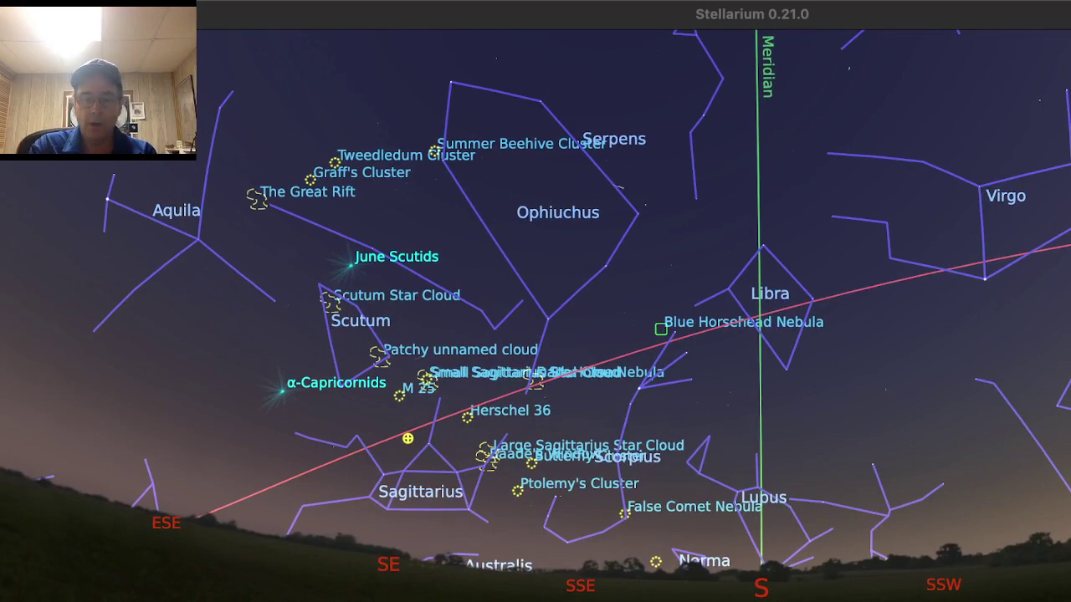
key(Right)
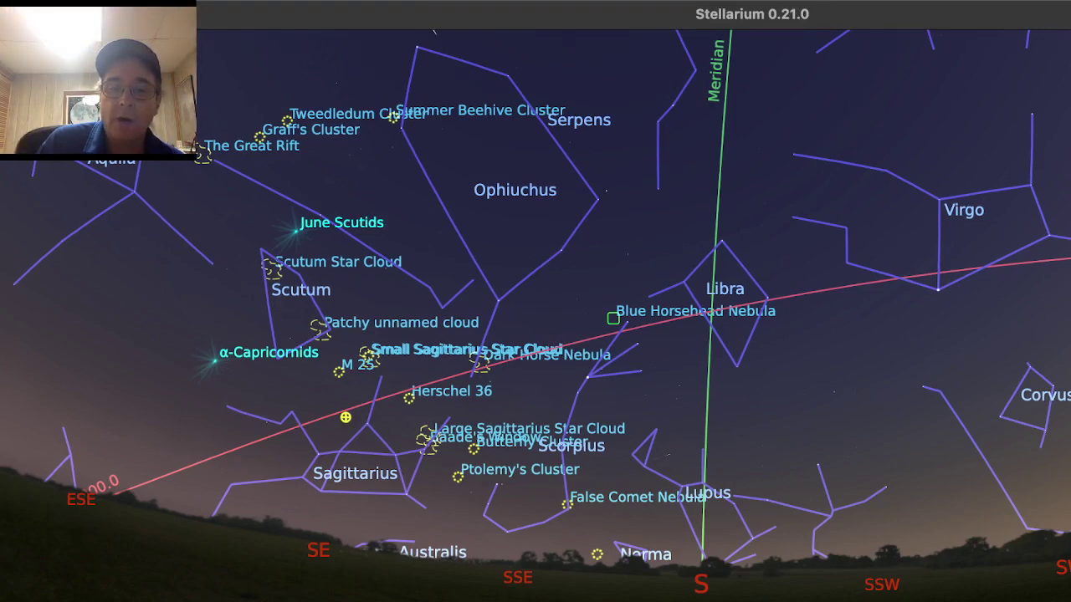
click(587, 377)
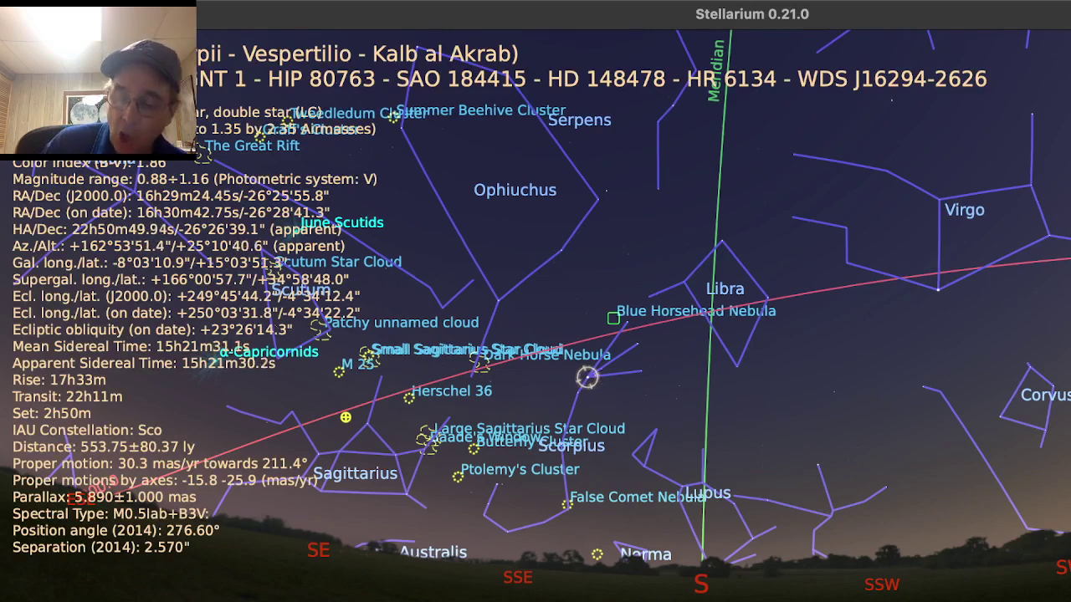
key(space)
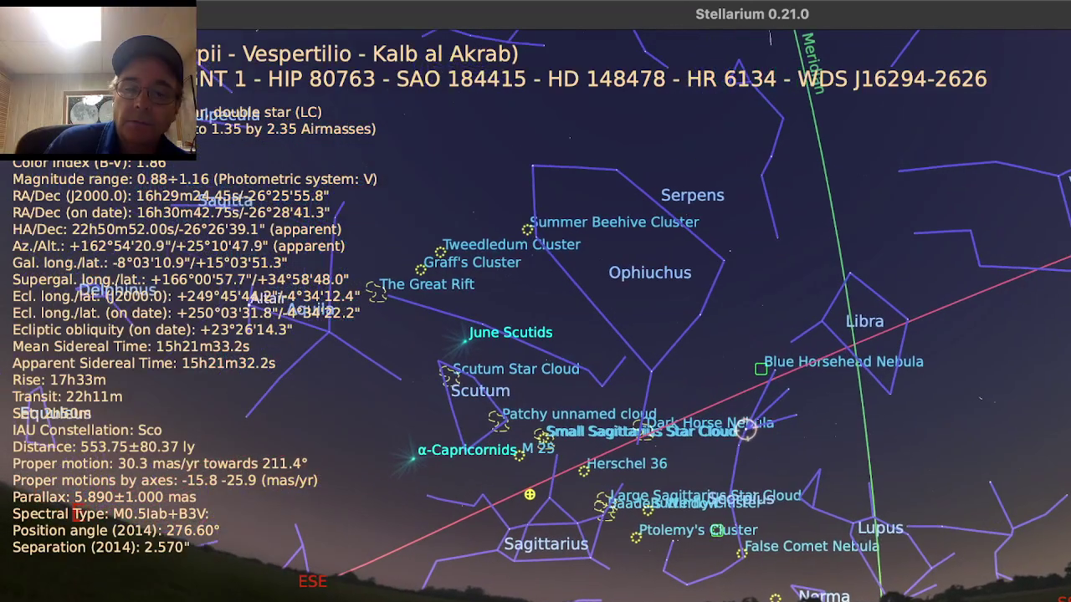
Step: Zoom in around Antares to examine Scorpius and its neighbouring deep-sky objects, and clear the star selection
scroll(633, 316, down, 3)
scroll(633, 315, up, 7)
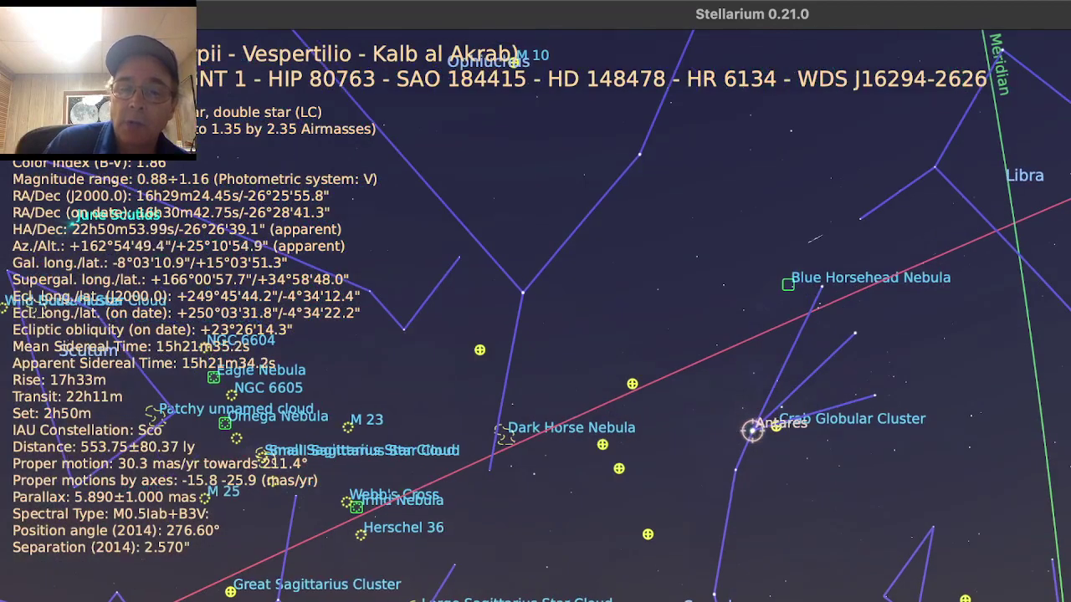
scroll(752, 430, up, 2)
drag(752, 430, 755, 302)
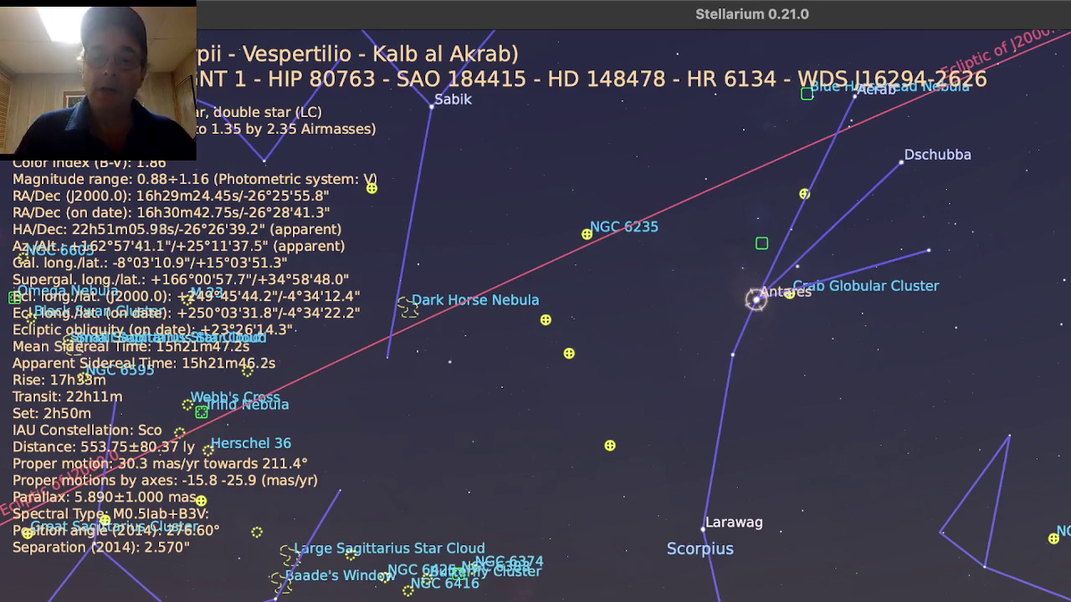
scroll(535, 316, up, 2)
scroll(535, 315, down, 5)
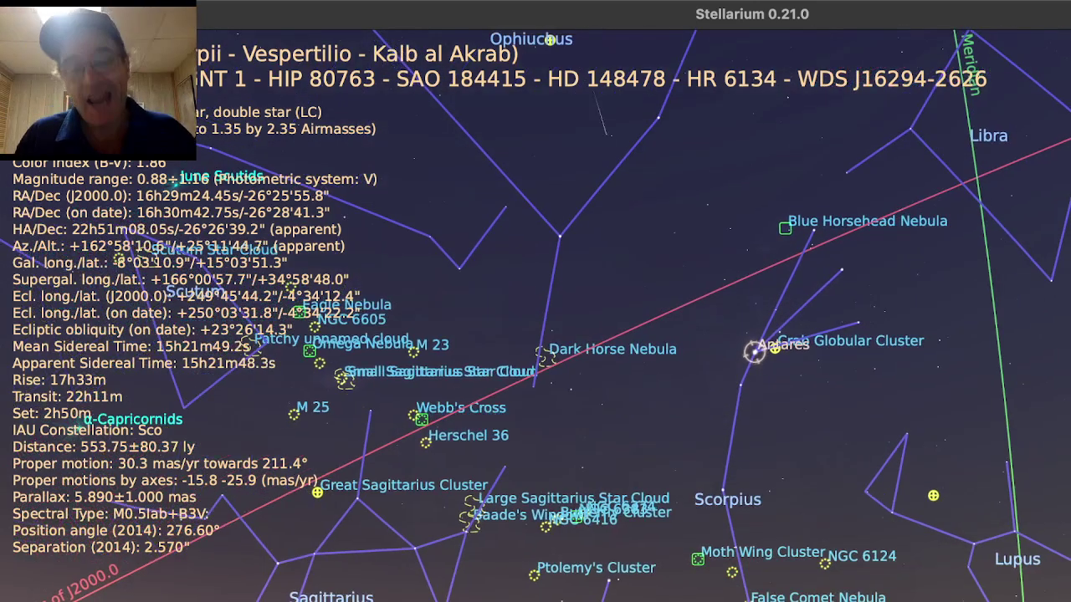
key(Page_Down)
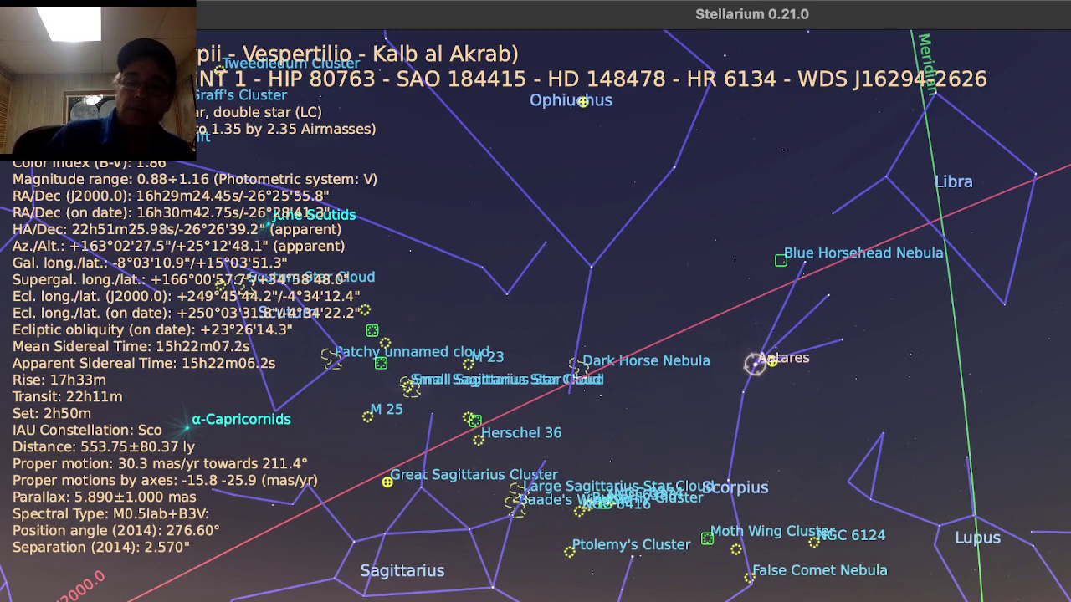
key(Escape)
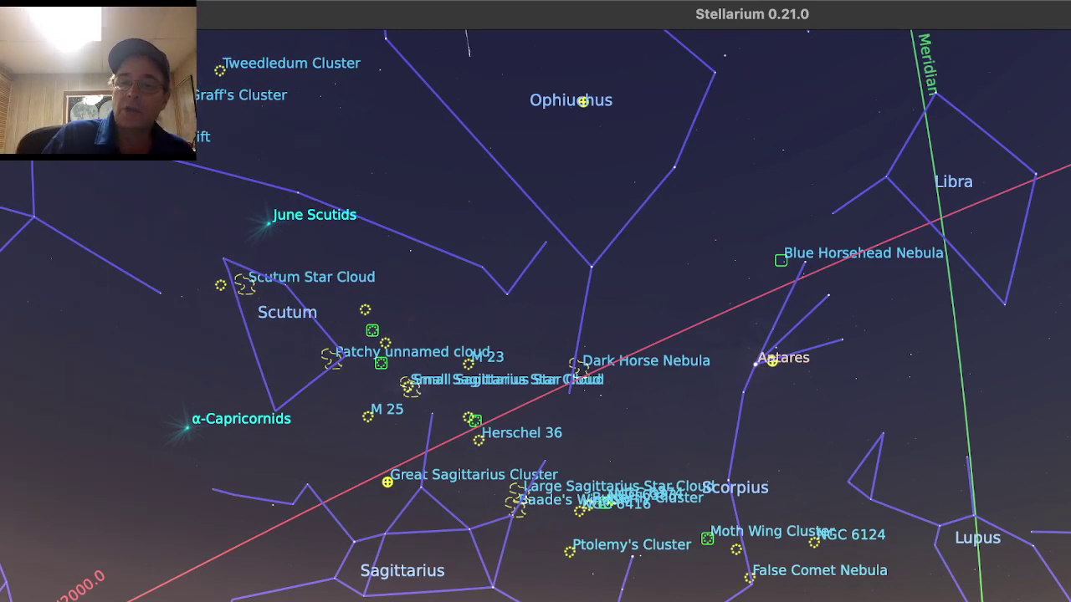
Step: Turn the view to the western sky around Virgo and Corvus, and set the simulated time back to 20:48
drag(921, 352, 67, 280)
drag(585, 335, 422, 289)
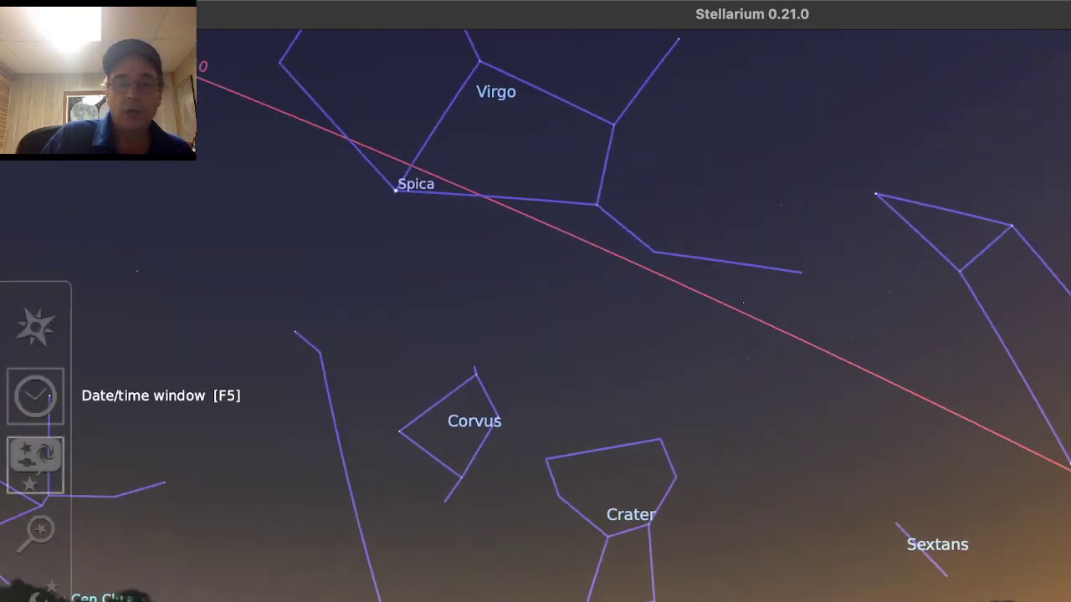
click(33, 394)
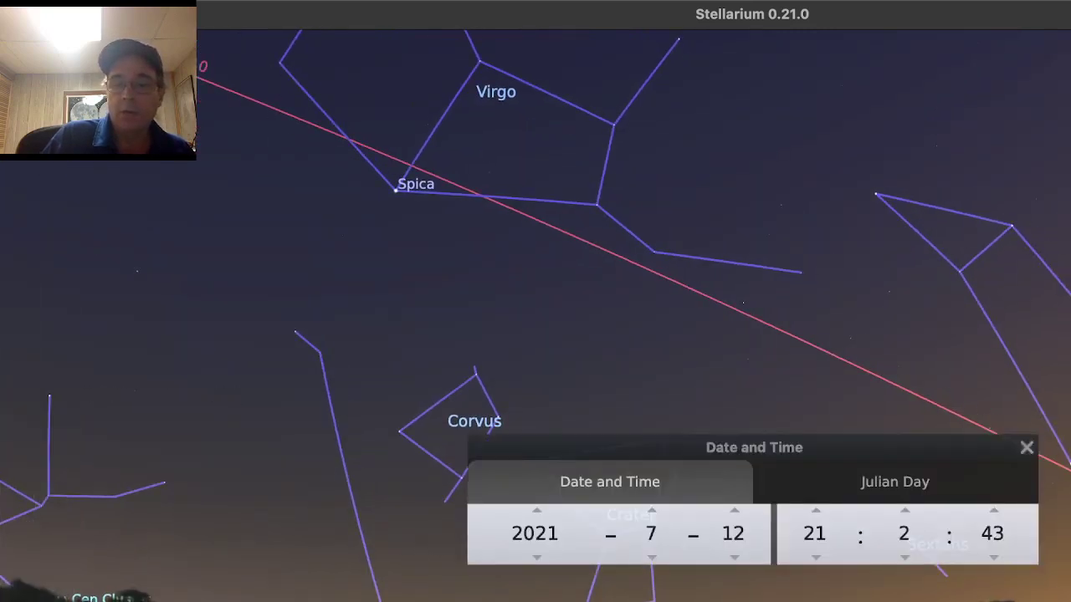
scroll(904, 534, down, 7)
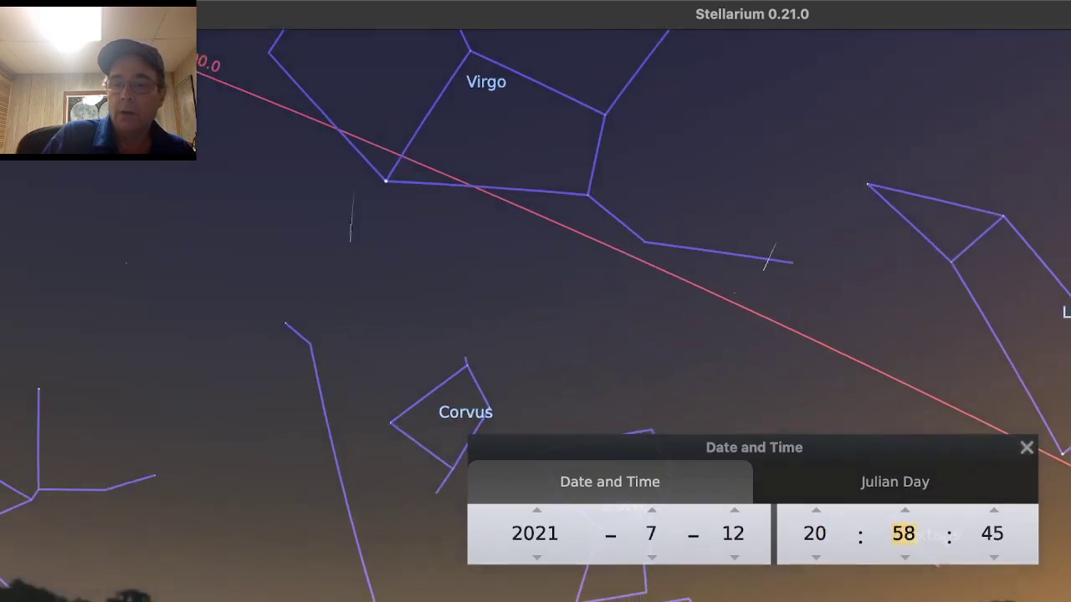
scroll(904, 534, down, 7)
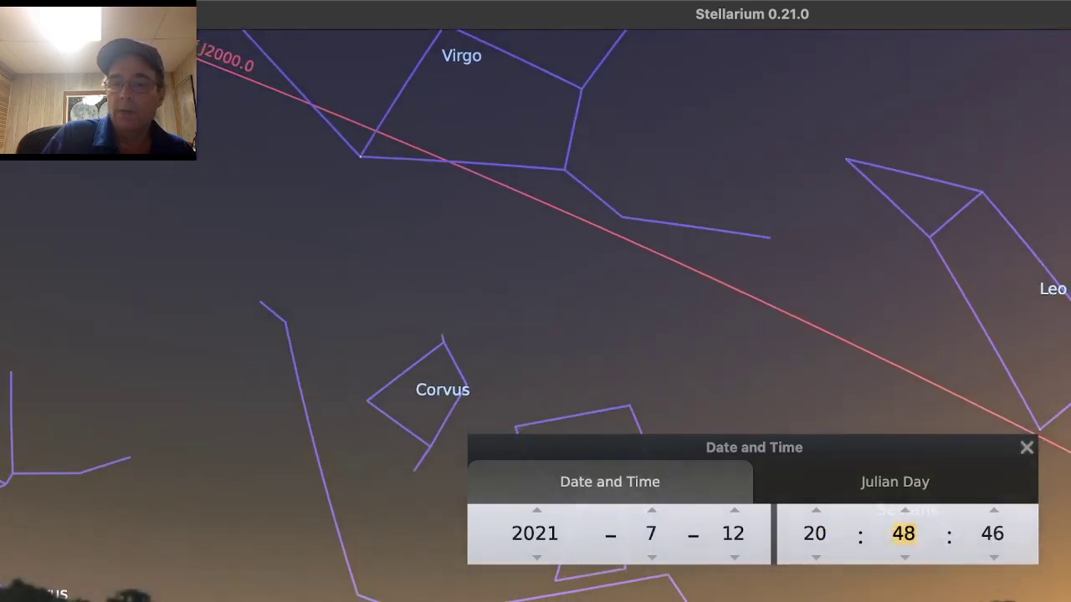
key(F5)
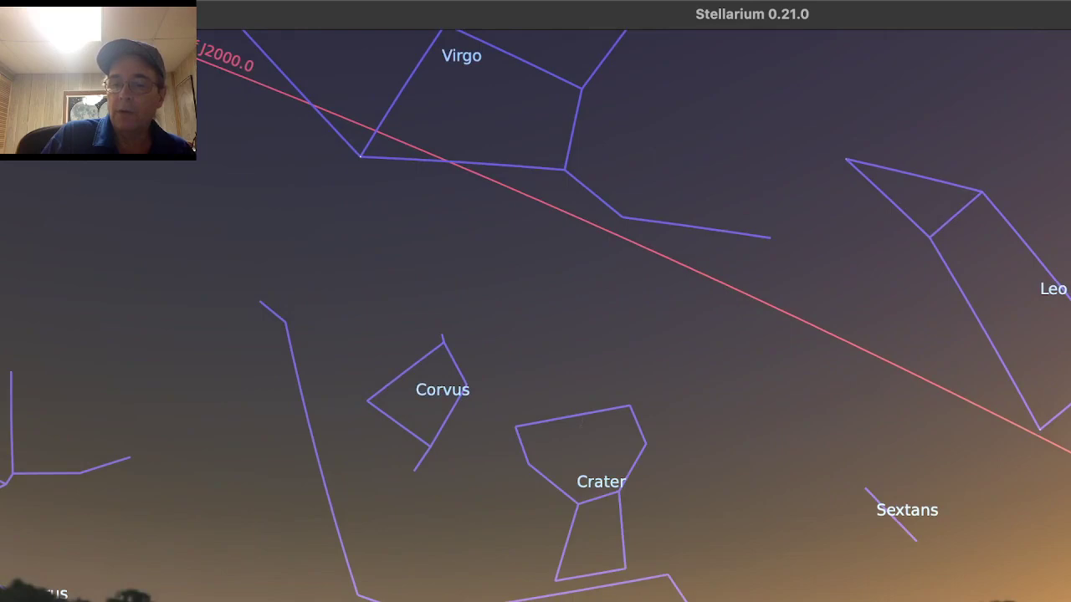
Step: Select Venus in the western evening sky, center the view on it and zoom in until Mars separates from it
click(188, 38)
key(space)
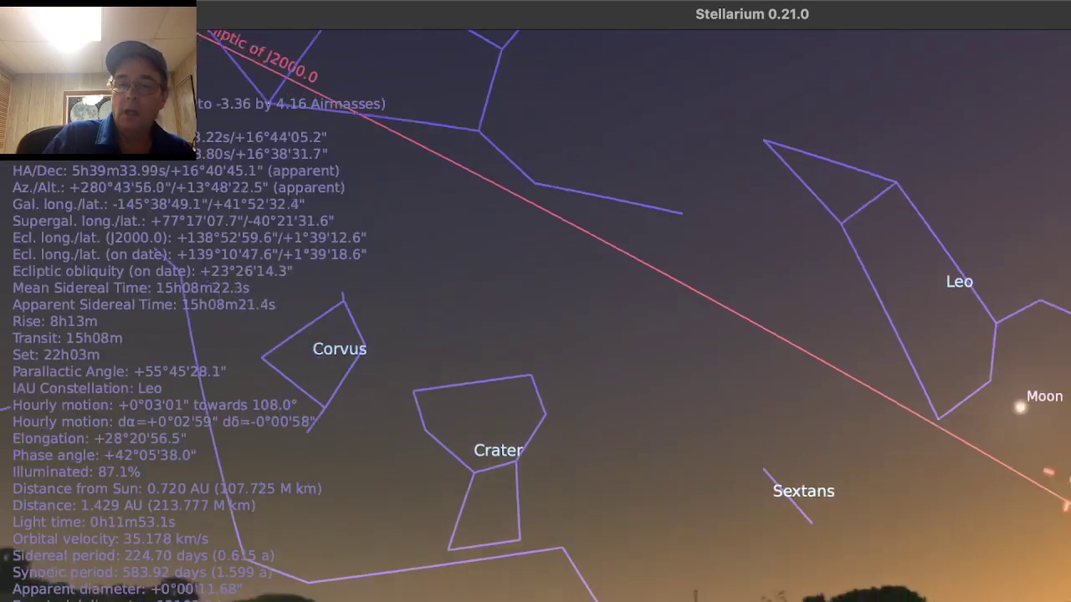
scroll(753, 430, up, 4)
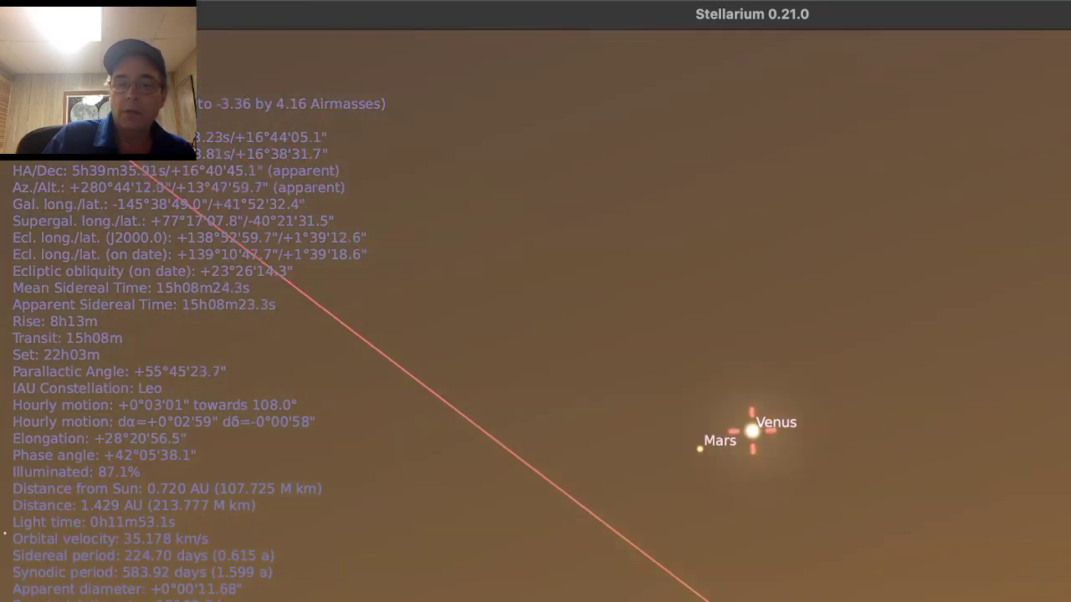
scroll(752, 430, up, 1)
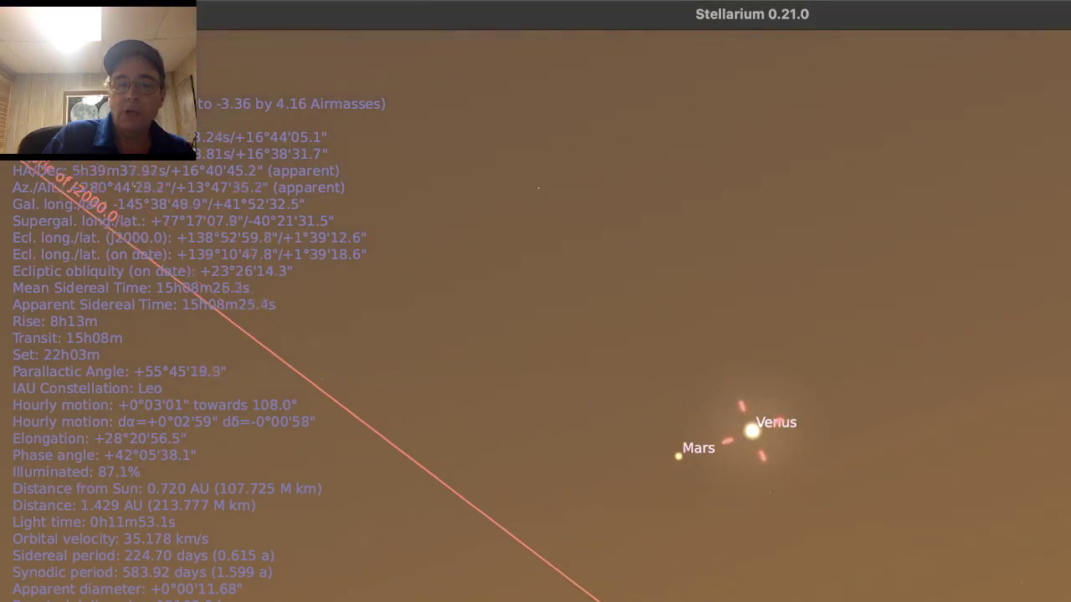
Step: Select Mars and Venus alternately to compare their object data, ending with Venus selected
click(678, 456)
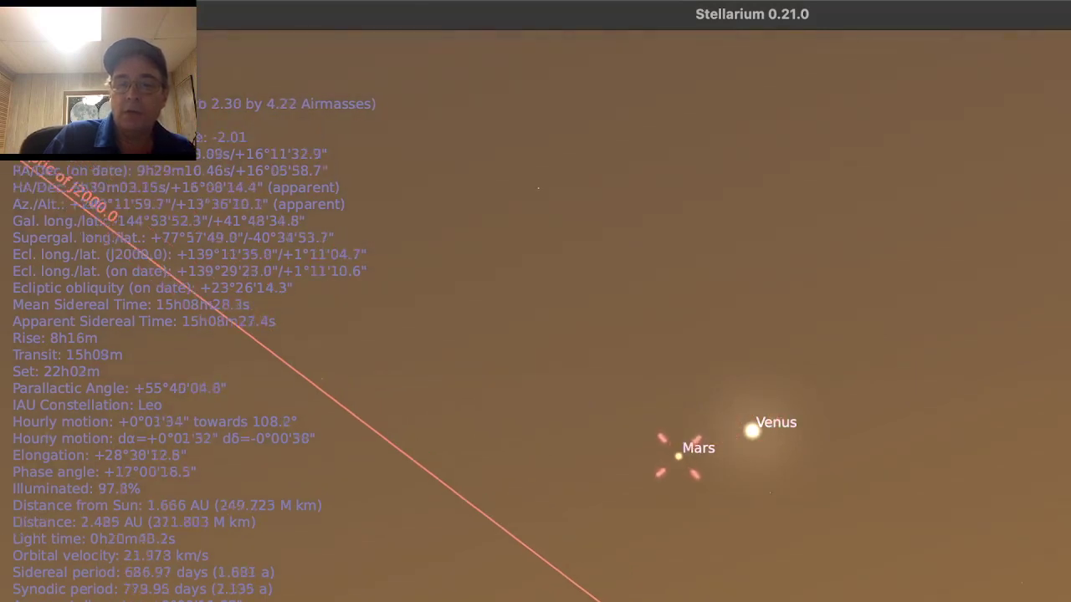
click(752, 430)
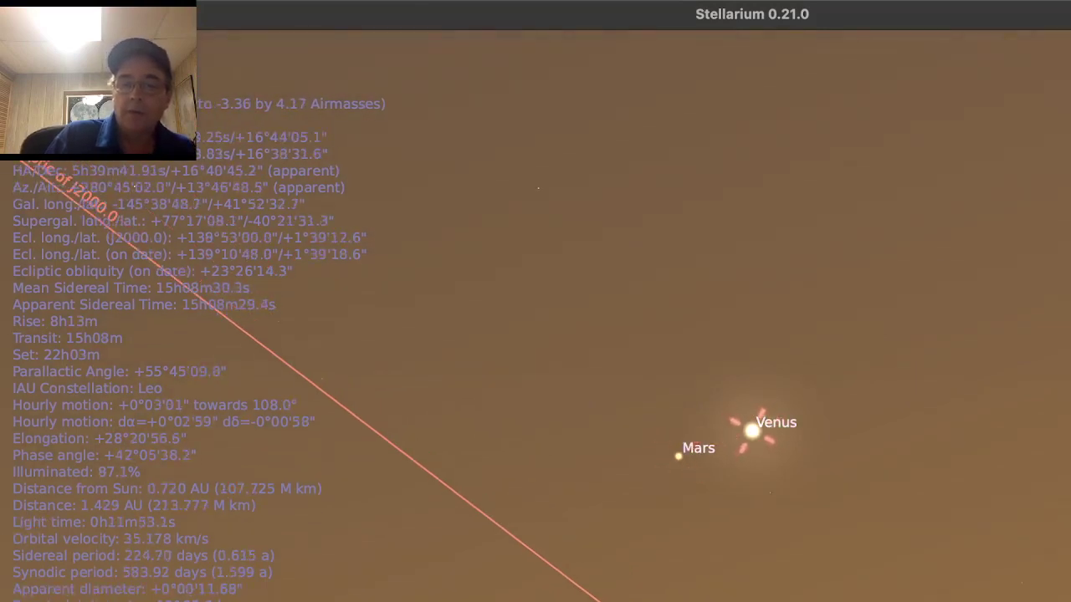
click(678, 456)
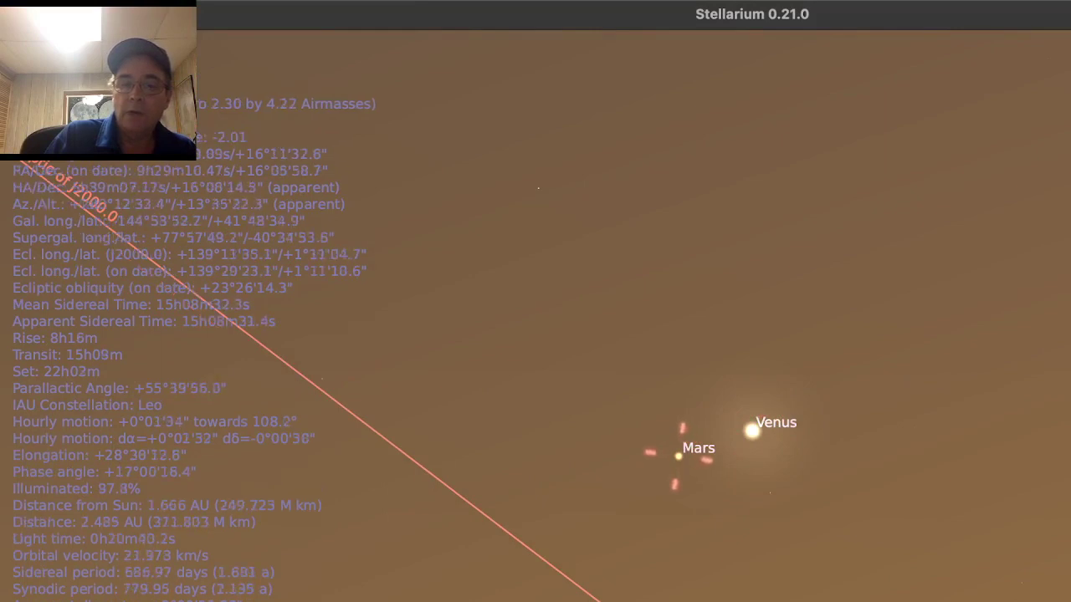
click(752, 430)
scroll(752, 430, up, 3)
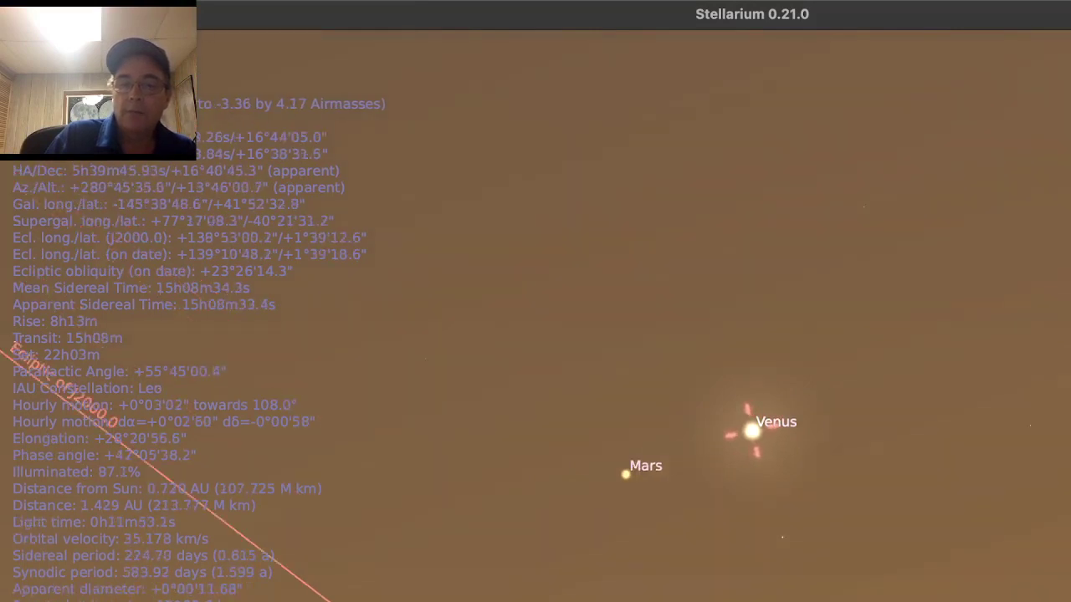
Step: Zoom in on Venus until it appears as a small planetary disc instead of a point of light
scroll(752, 430, down, 5)
scroll(752, 430, up, 5)
scroll(752, 430, up, 15)
scroll(752, 427, up, 8)
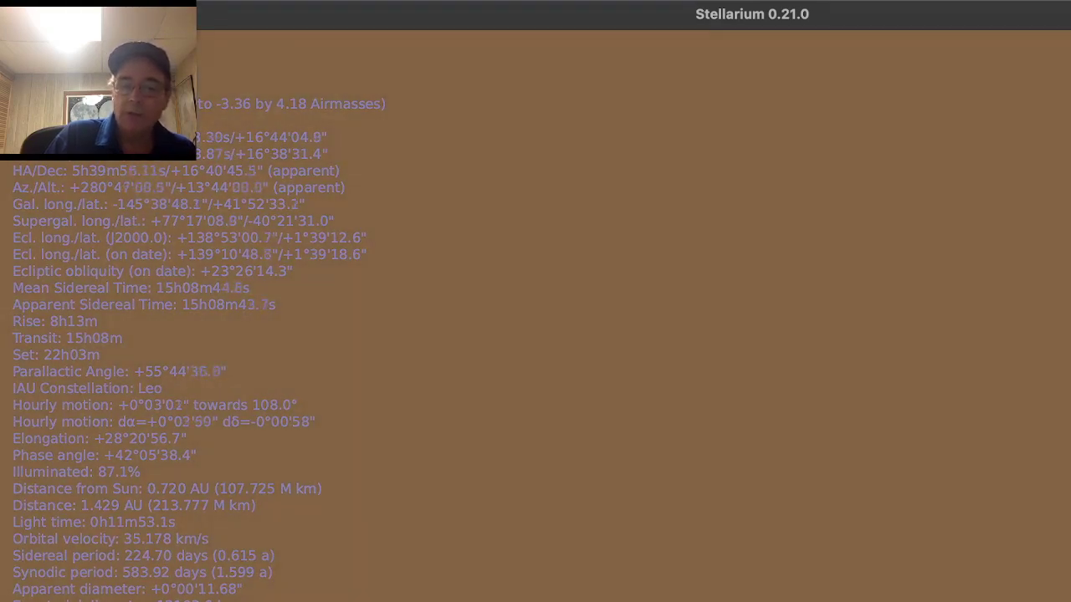
scroll(536, 316, down, 8)
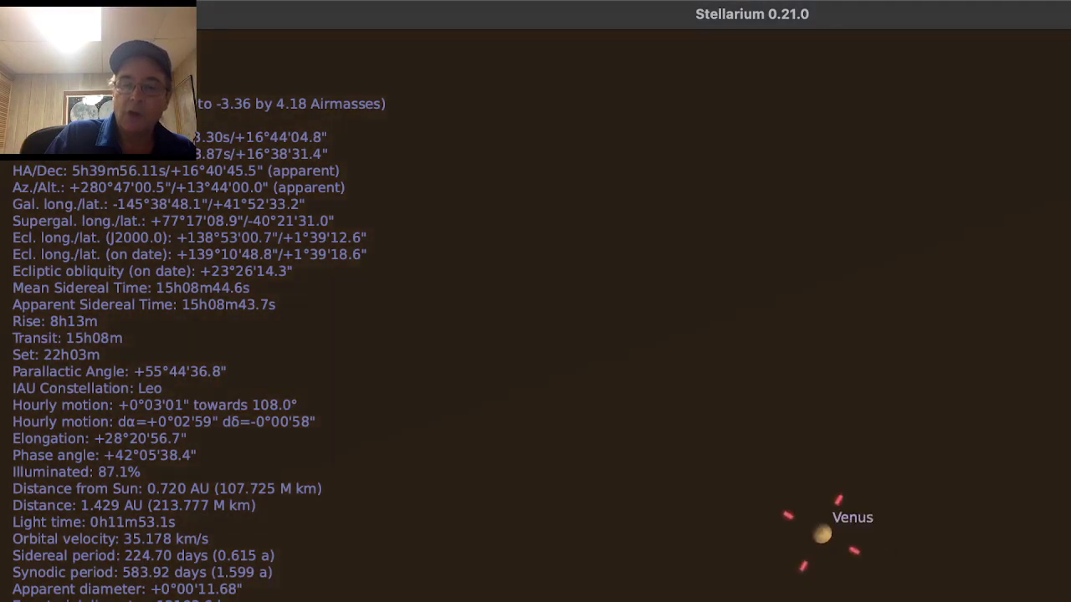
Step: Recenter the view on Venus and magnify its disc to examine its phase and cloud surface
drag(822, 533, 535, 251)
scroll(535, 315, up, 6)
scroll(535, 315, down, 6)
key(space)
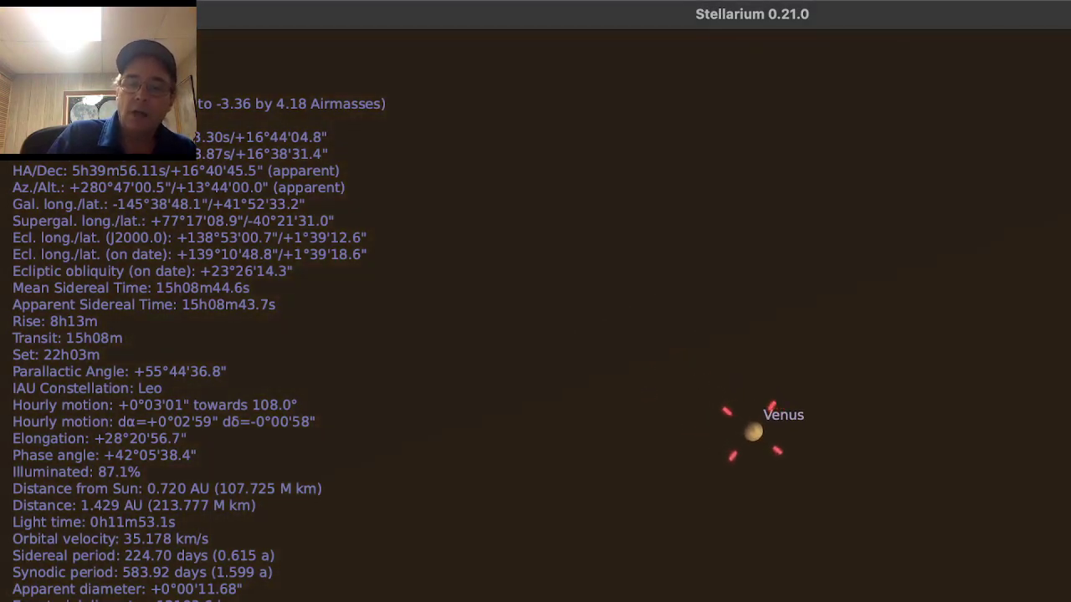
scroll(753, 432, up, 5)
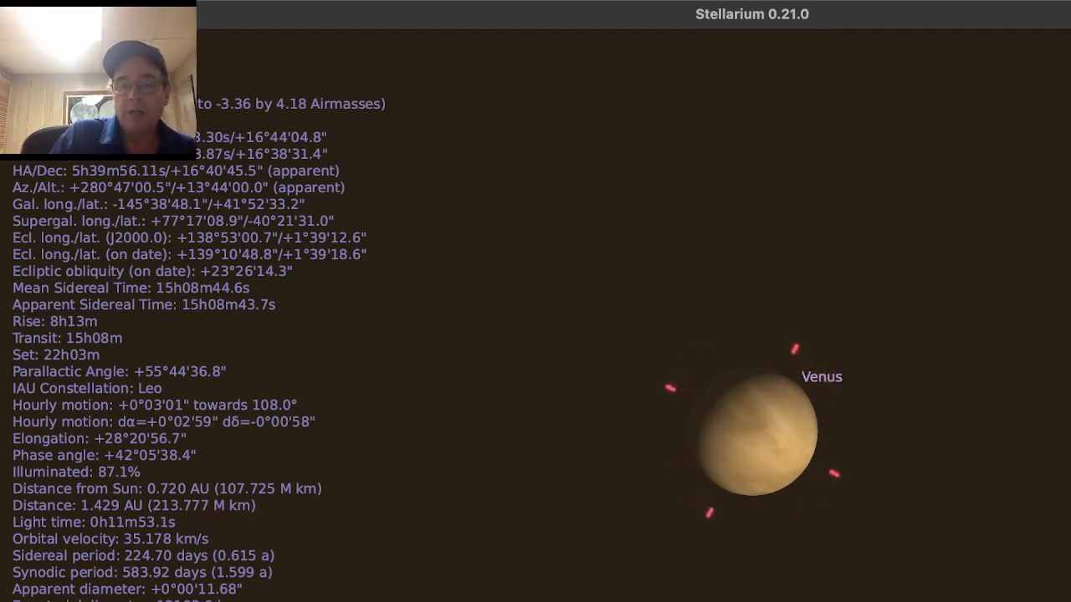
scroll(753, 433, up, 2)
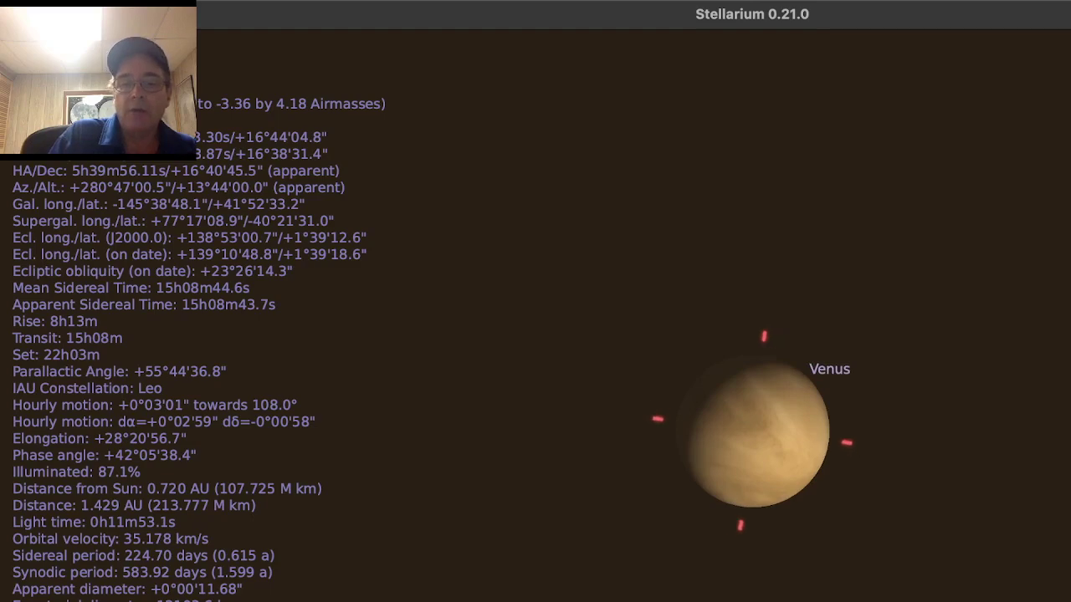
Step: Select Mars beside Venus, center it and magnify its disc to examine the surface and the moons Phobos and Deimos
scroll(758, 435, down, 5)
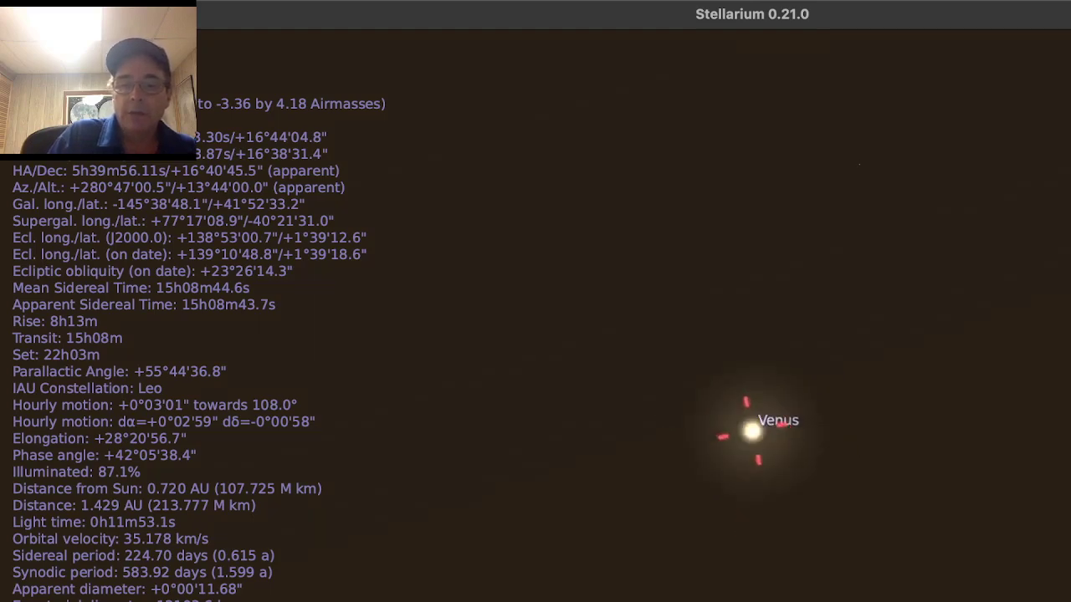
scroll(758, 435, down, 3)
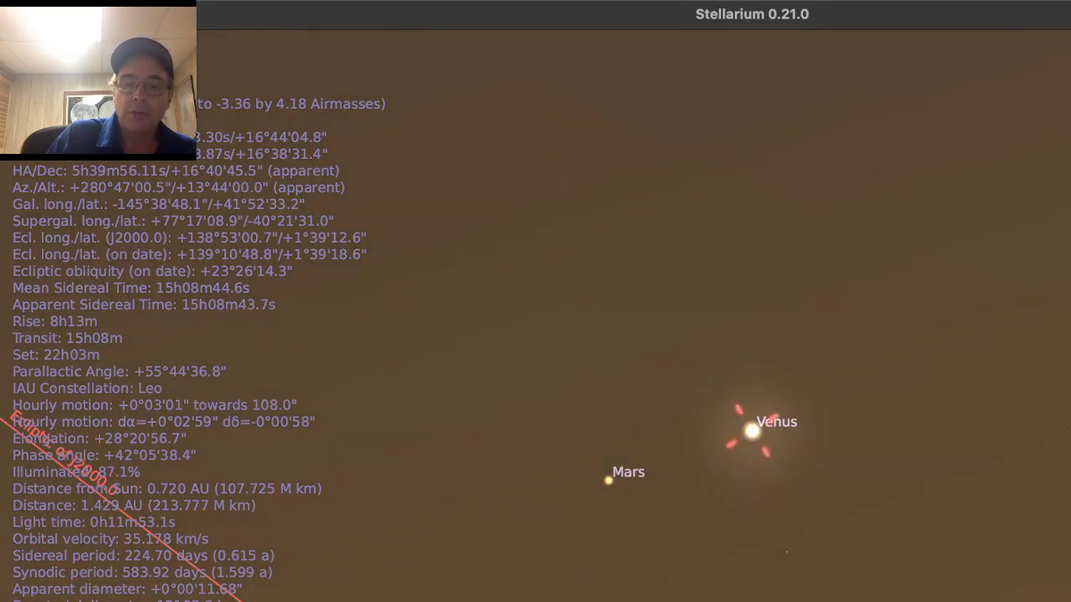
click(608, 480)
key(space)
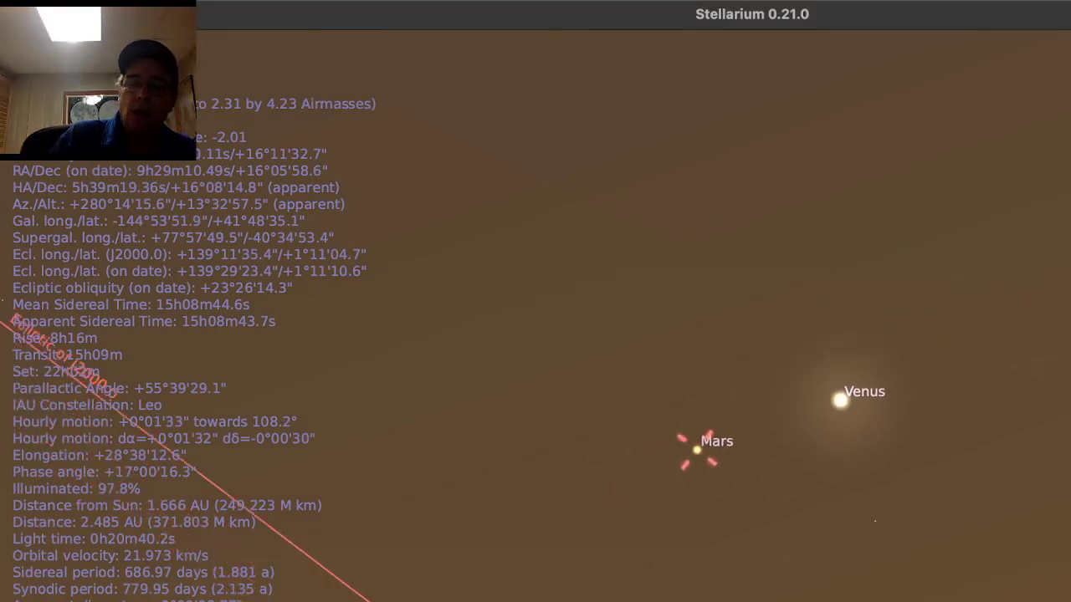
scroll(753, 430, up, 5)
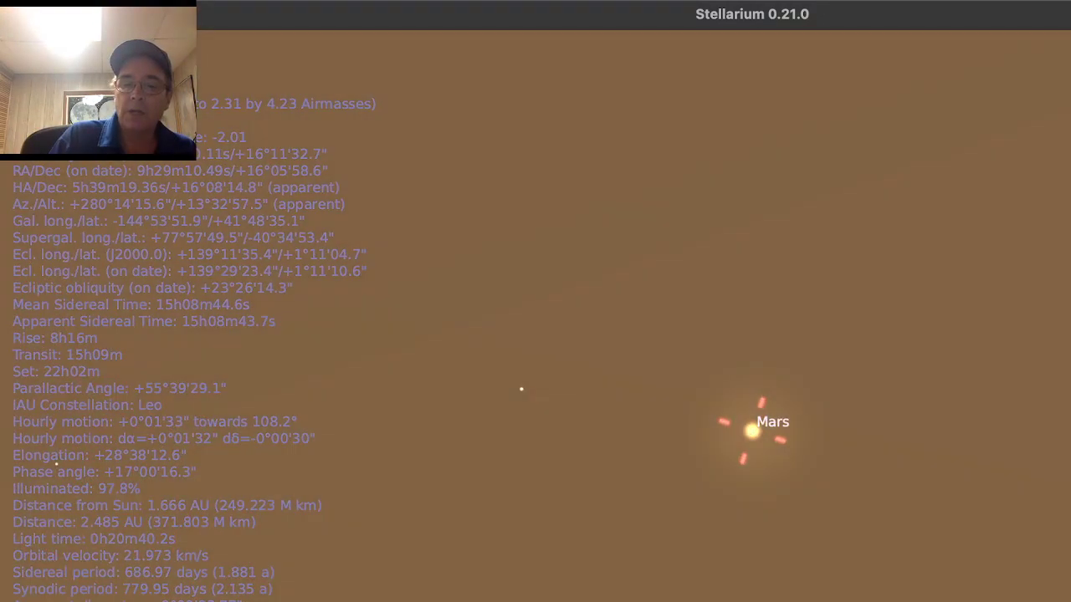
scroll(752, 431, up, 10)
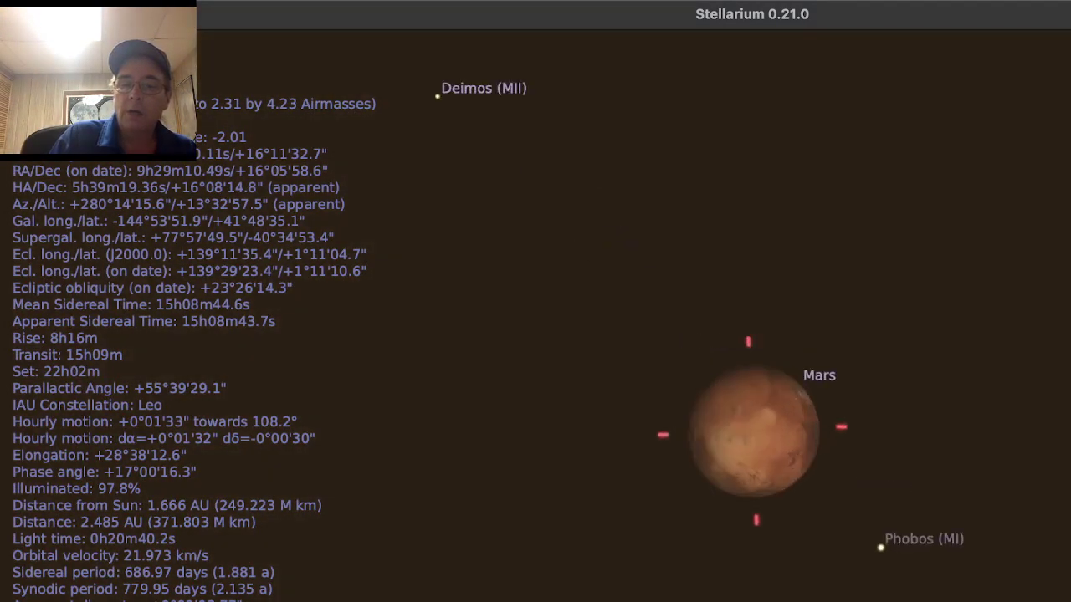
scroll(753, 431, up, 4)
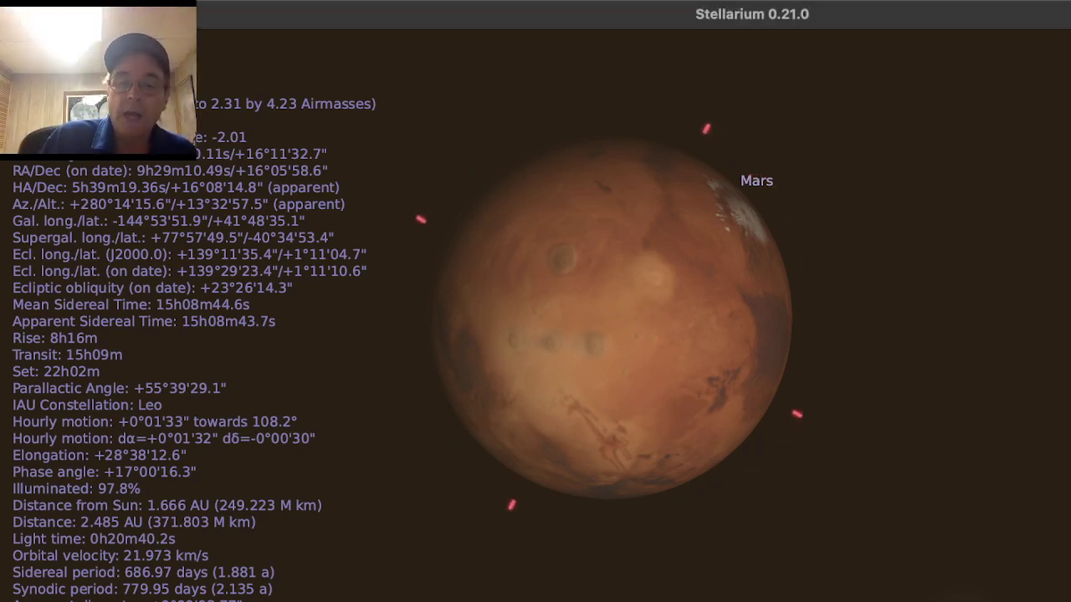
scroll(614, 318, up, 2)
Step: Select the Moon below Leo and magnify it to examine its thin lit crescent
scroll(614, 318, down, 10)
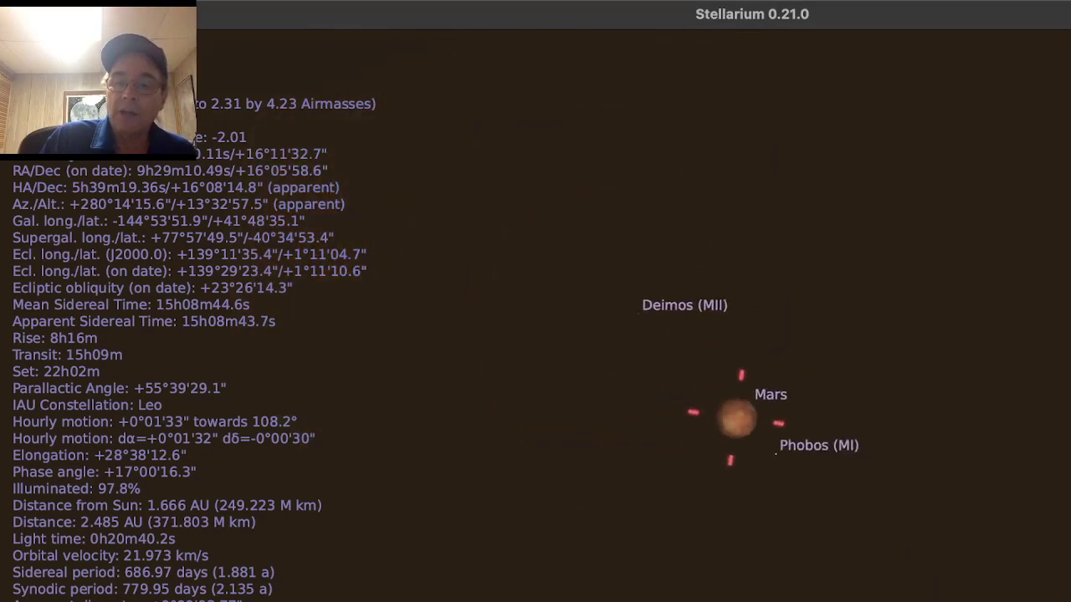
scroll(749, 428, down, 5)
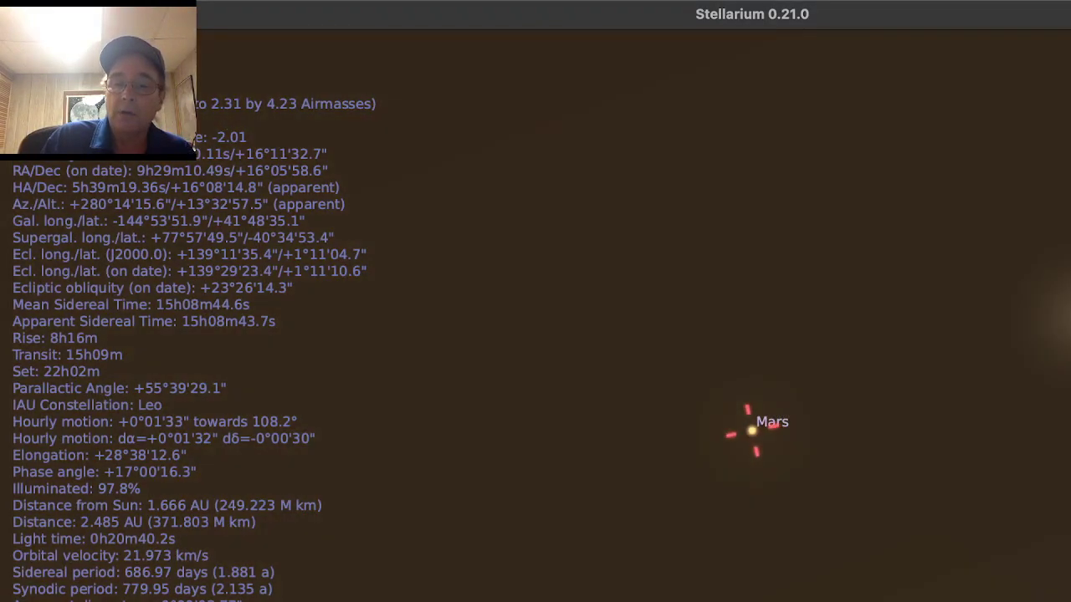
scroll(752, 430, down, 5)
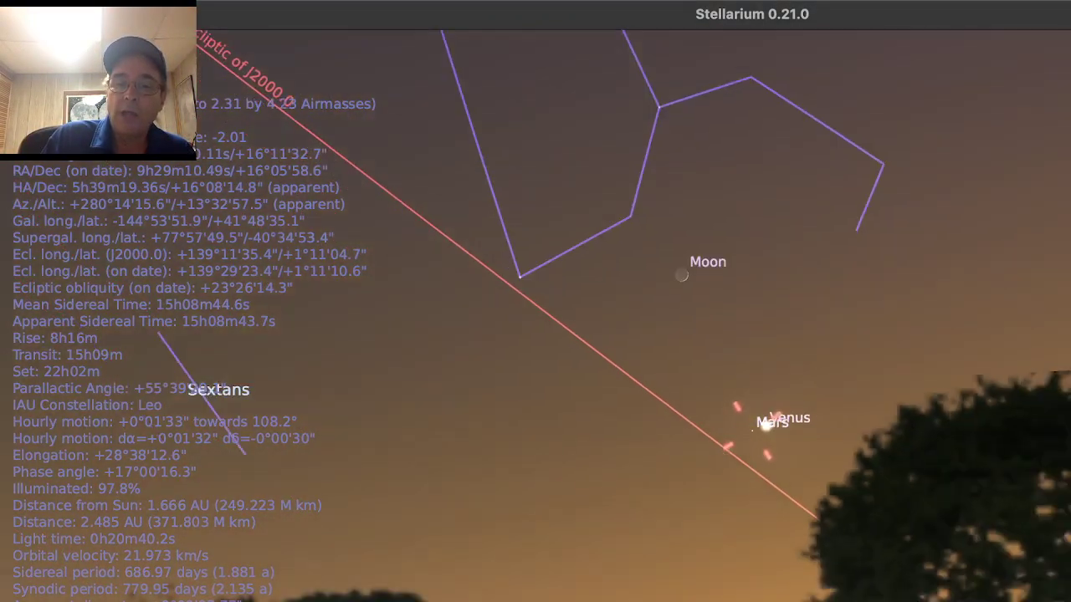
scroll(763, 425, down, 4)
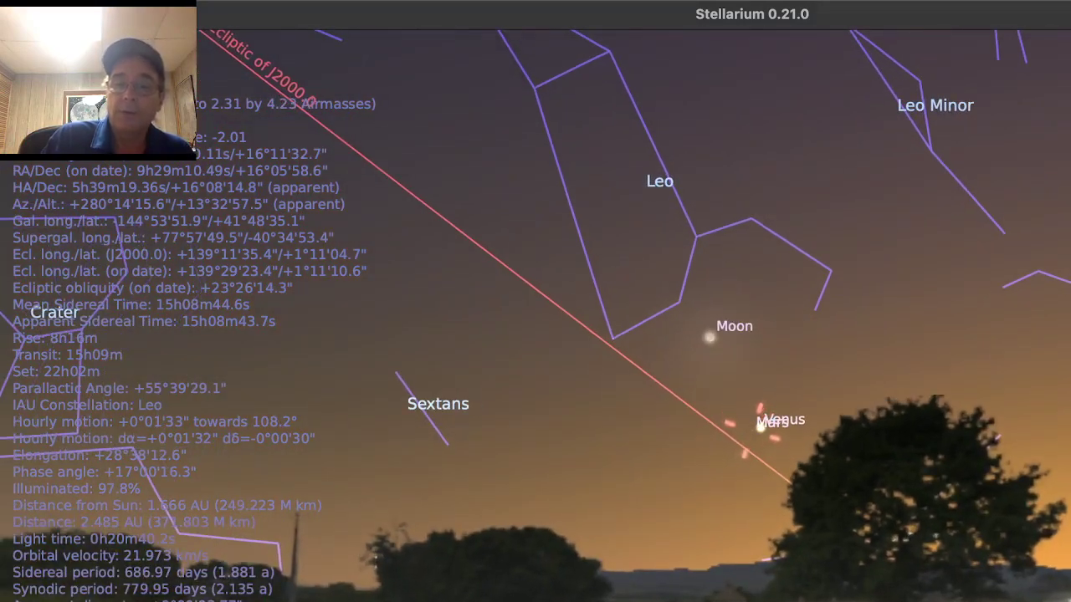
click(710, 337)
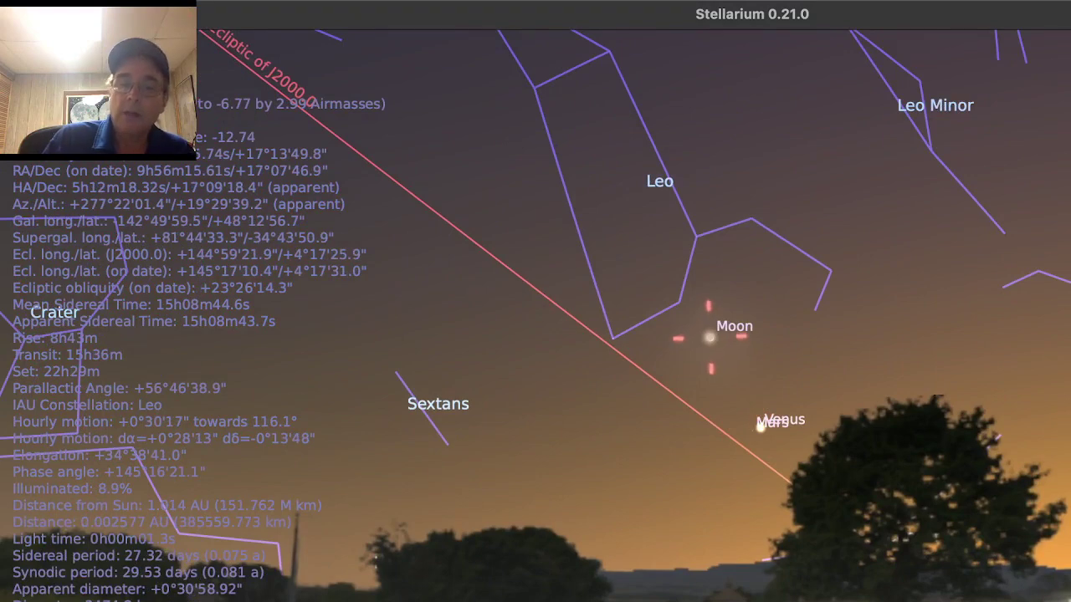
scroll(710, 337, up, 5)
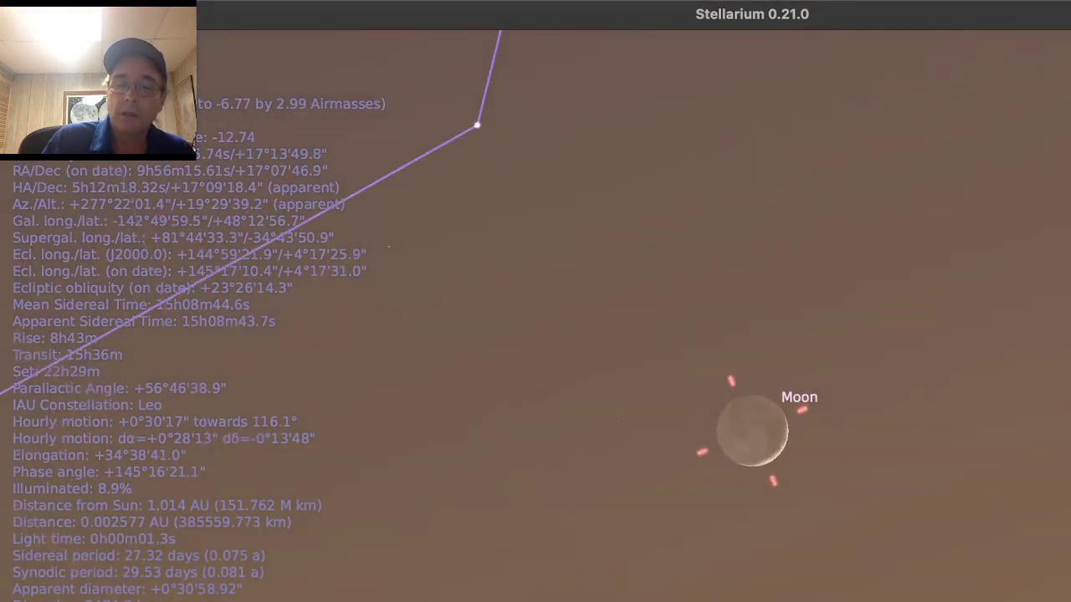
scroll(709, 337, up, 5)
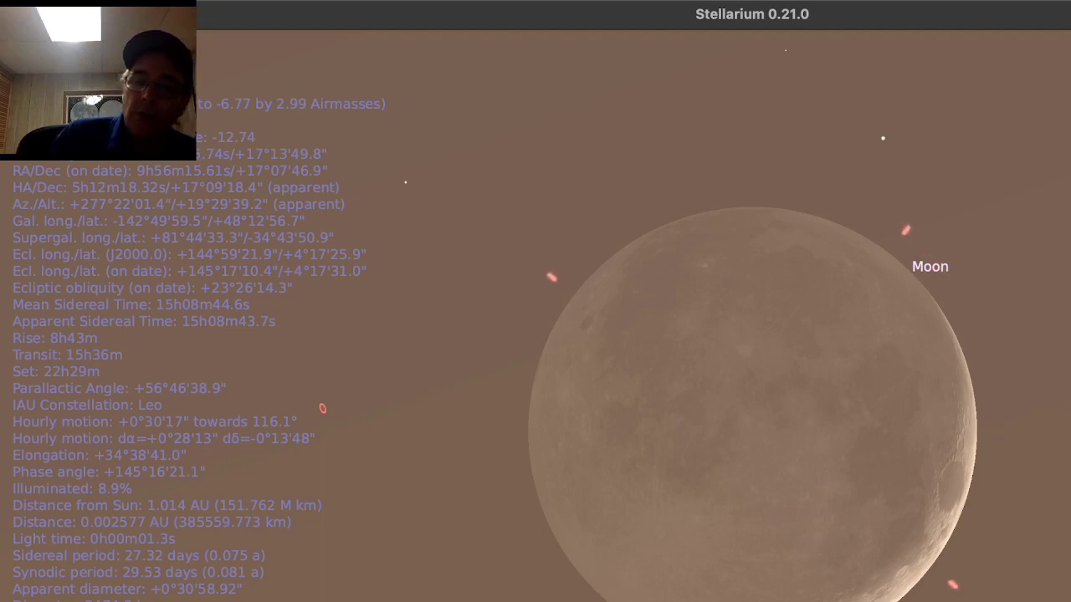
scroll(192, 401, up, 2)
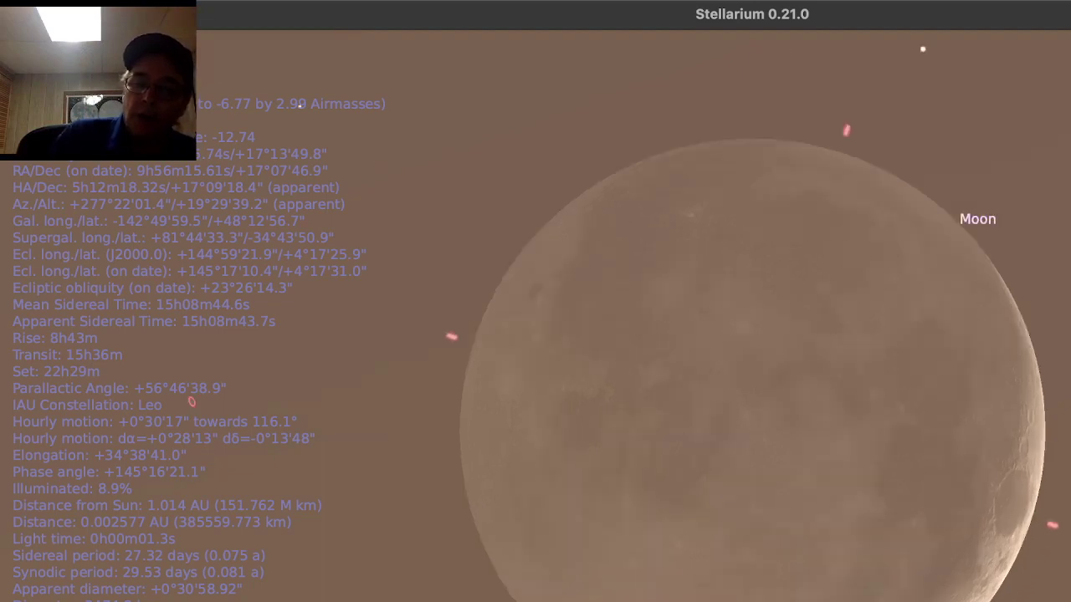
Step: Return from the Moon close-up to a wide sky view and turn it toward the southern horizon and meridian
scroll(191, 402, down, 4)
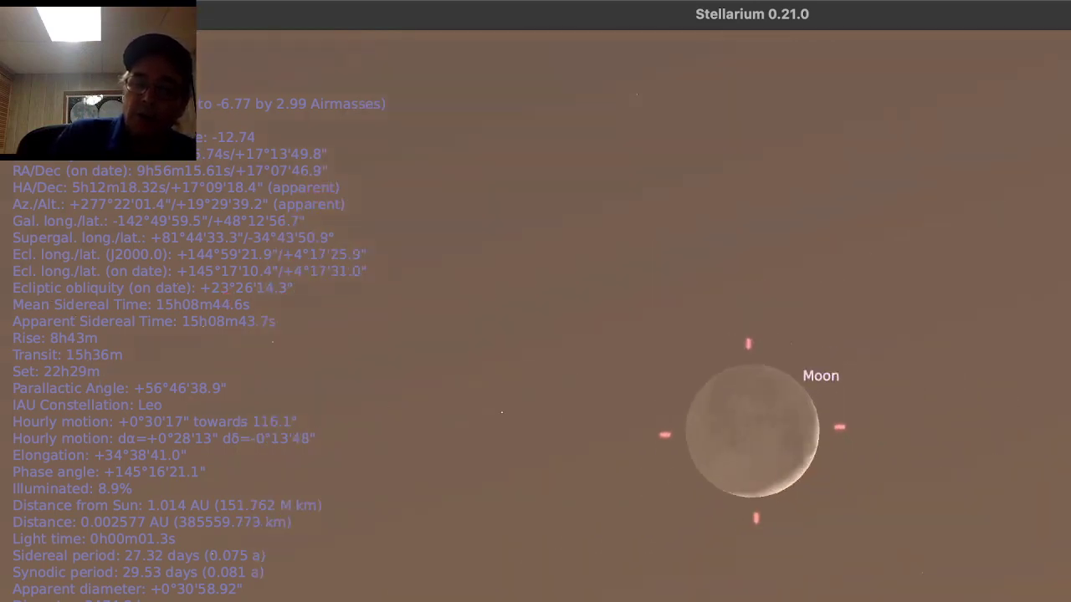
scroll(752, 431, down, 6)
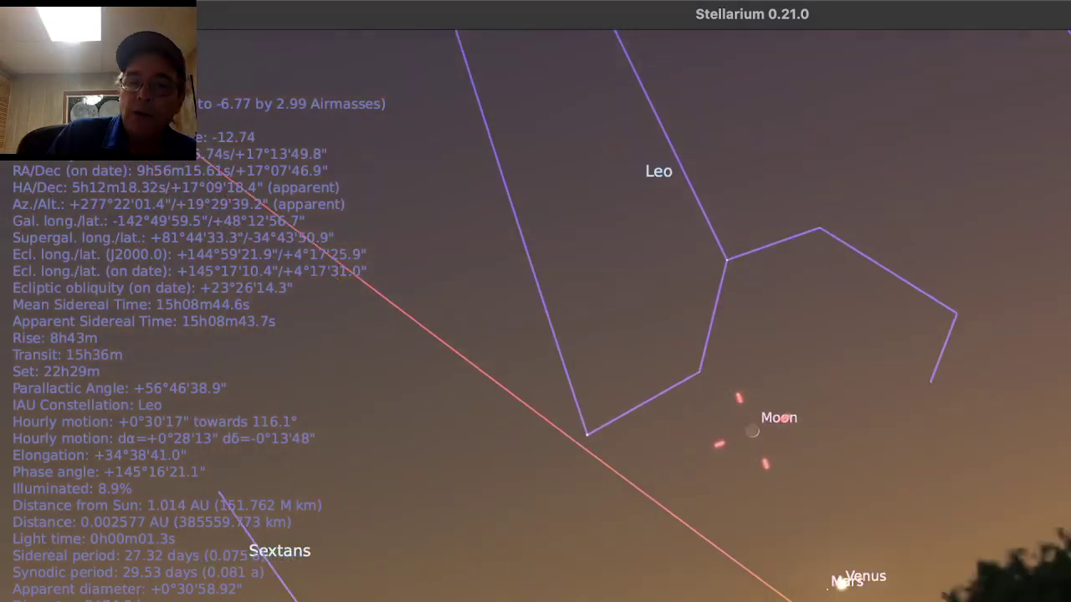
scroll(552, 561, down, 5)
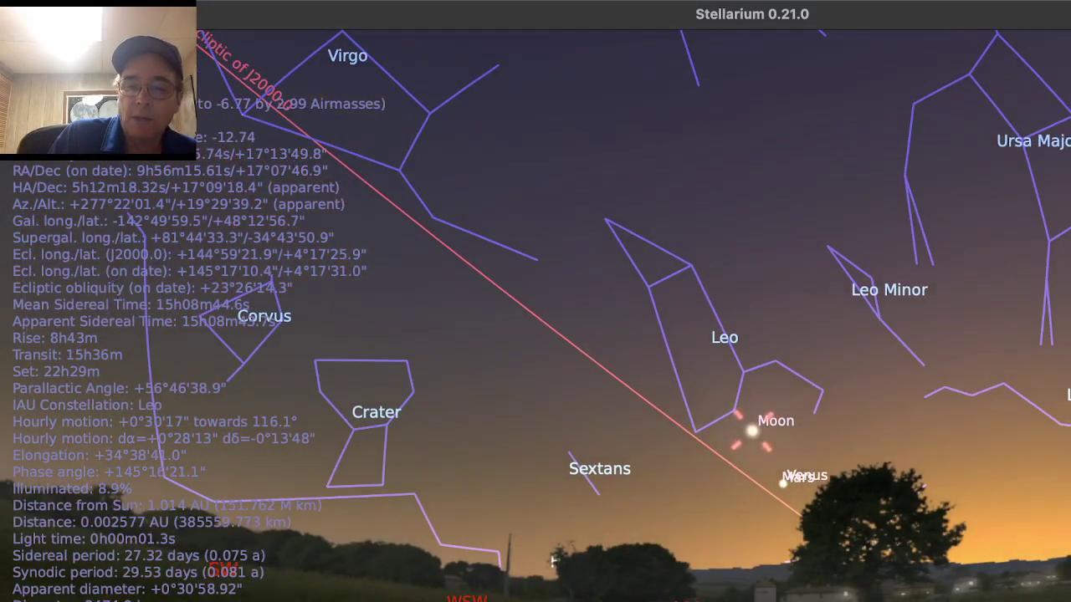
drag(553, 560, 1004, 558)
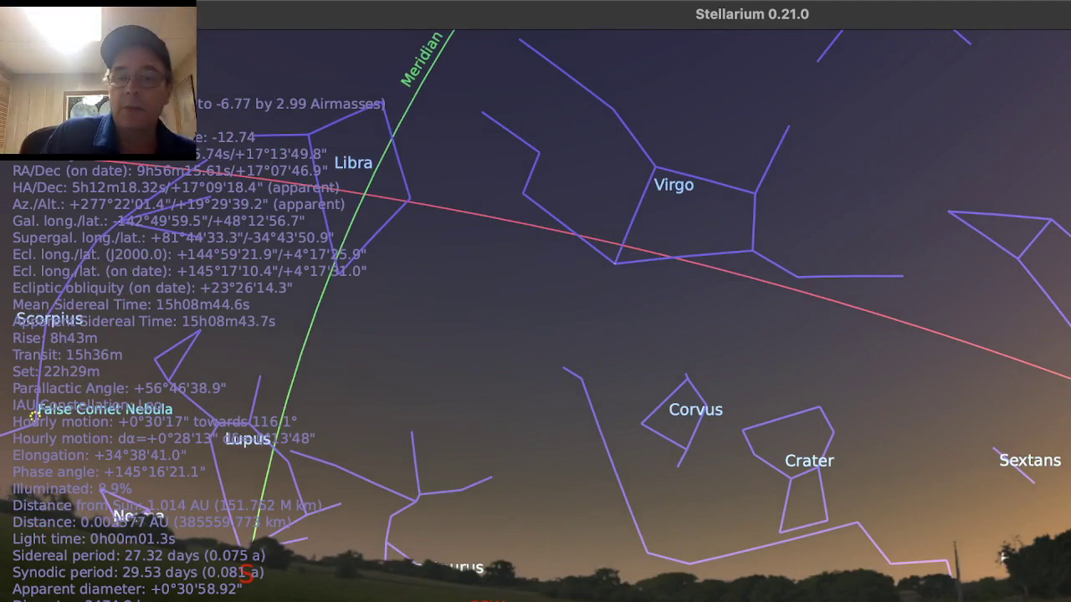
Step: Deselect the Moon and turn the view southeast toward Ophiuchus, Scutum, Sagittarius and Scorpius
click(725, 598)
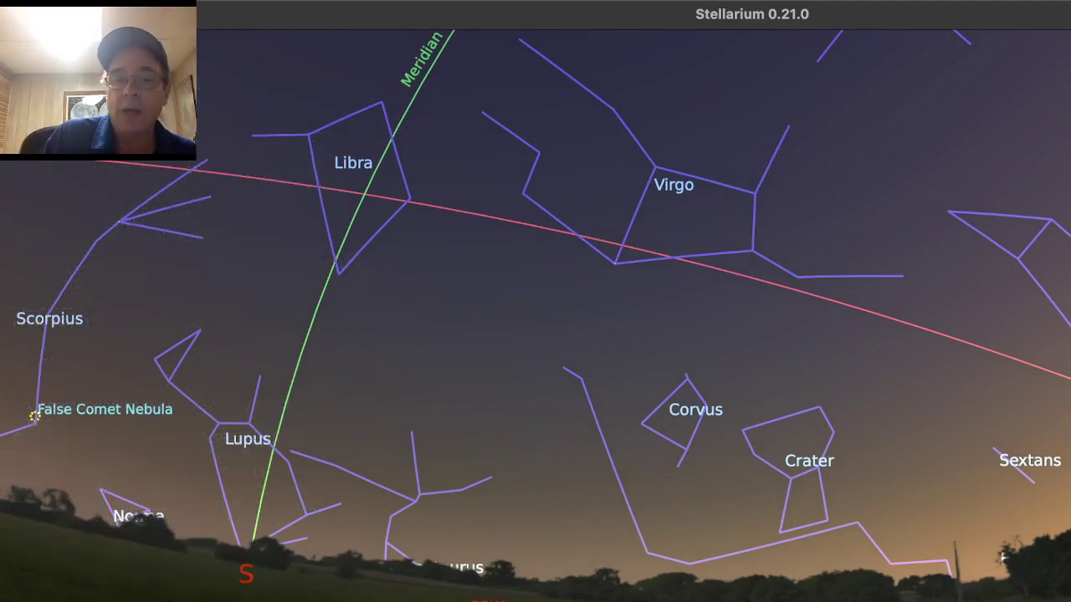
drag(353, 162, 820, 303)
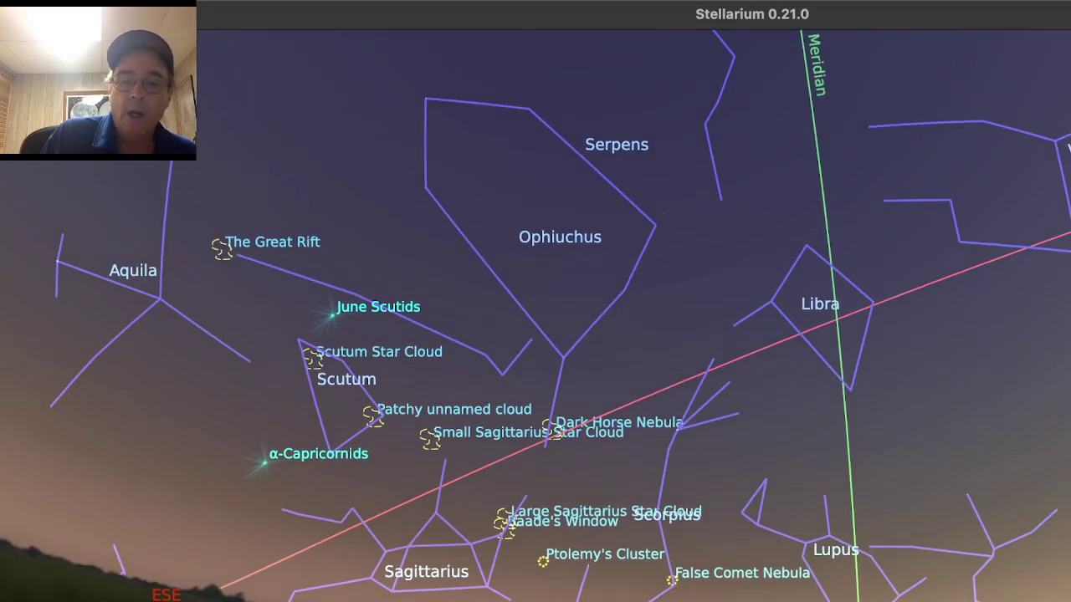
key(Left)
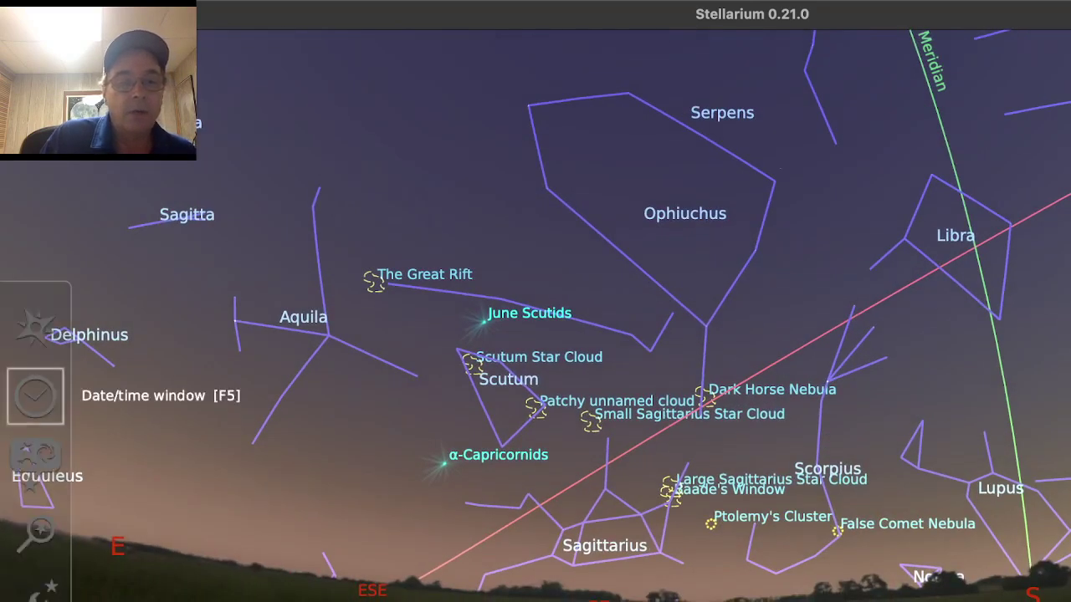
Step: Set the simulated time to 21:00:13 on July 12, 2021
click(35, 396)
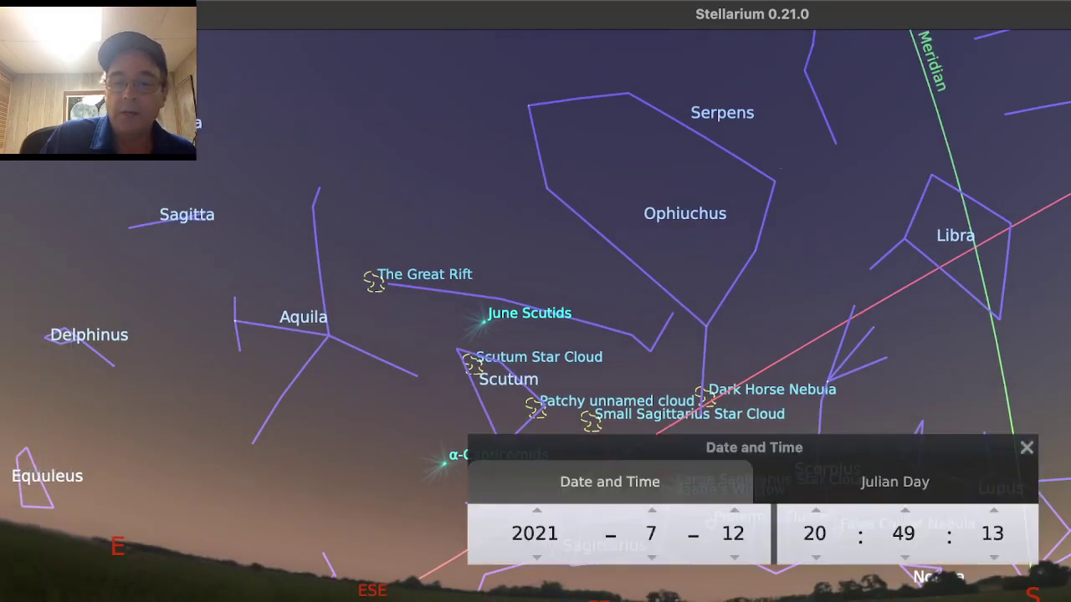
click(816, 511)
click(903, 533)
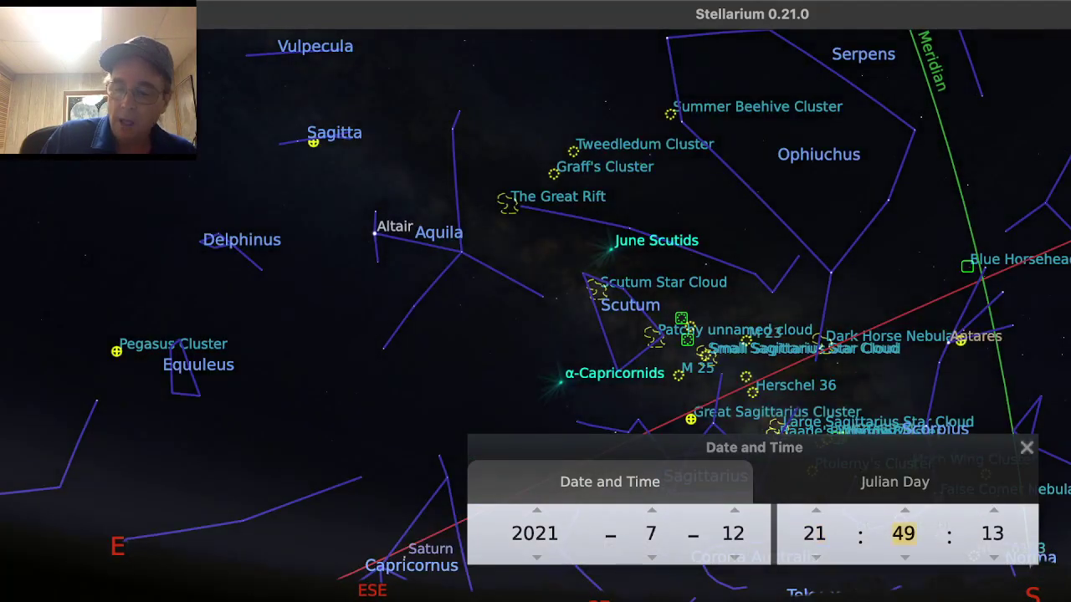
text(0)
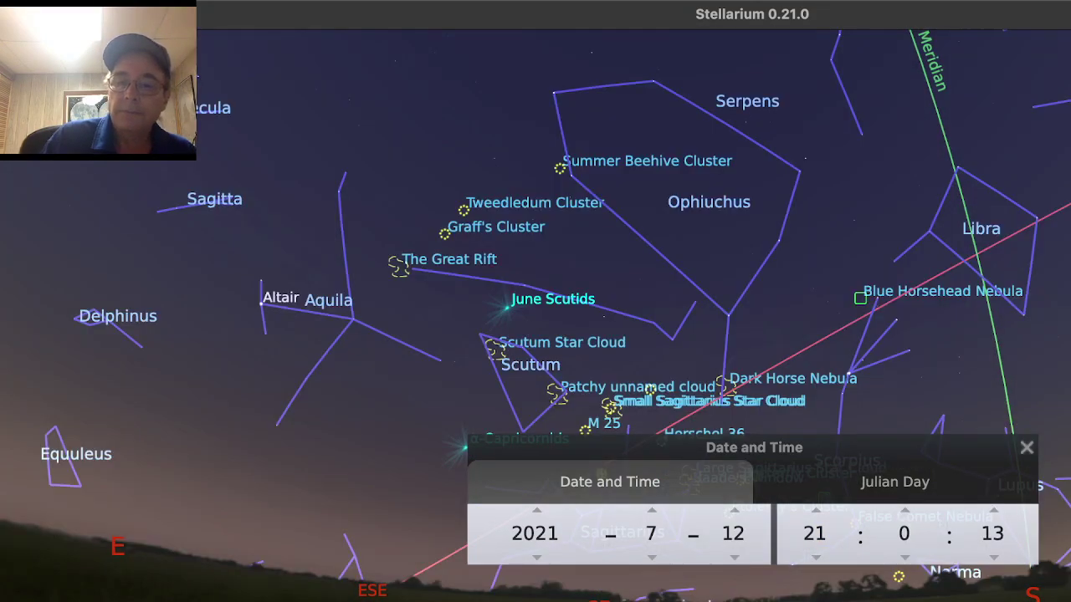
click(1027, 448)
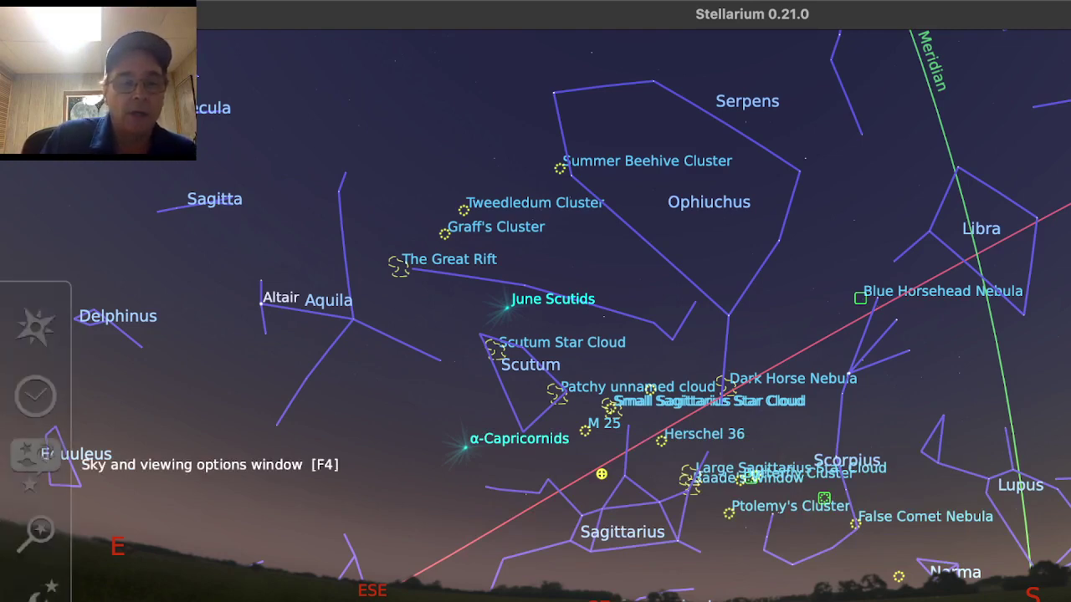
Step: Try turning off the deep-sky object filter by type and inspect the markers around Sagittarius and Scutum
click(35, 460)
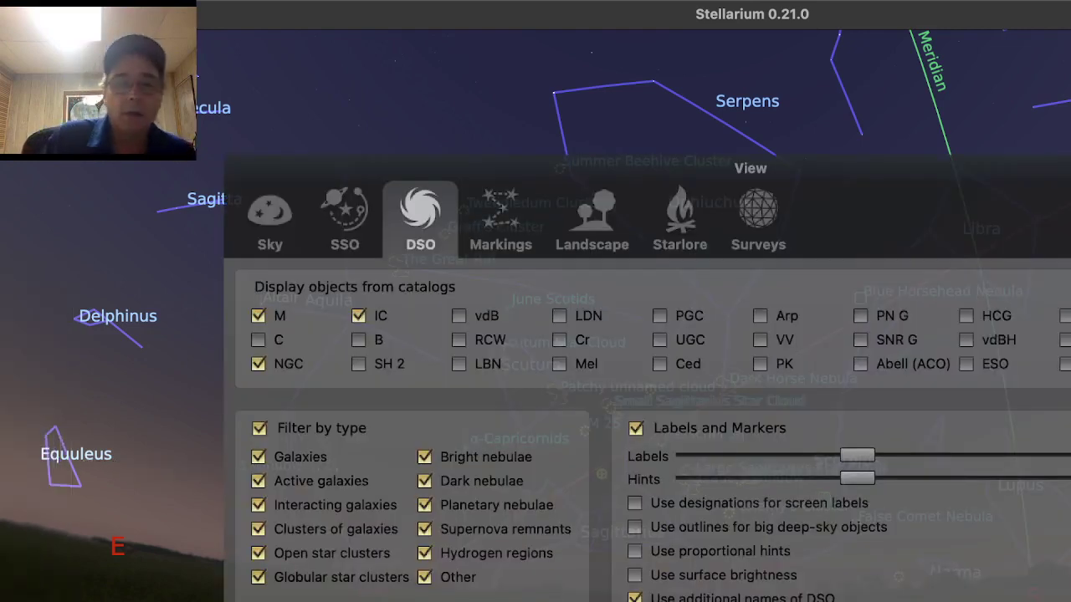
click(259, 429)
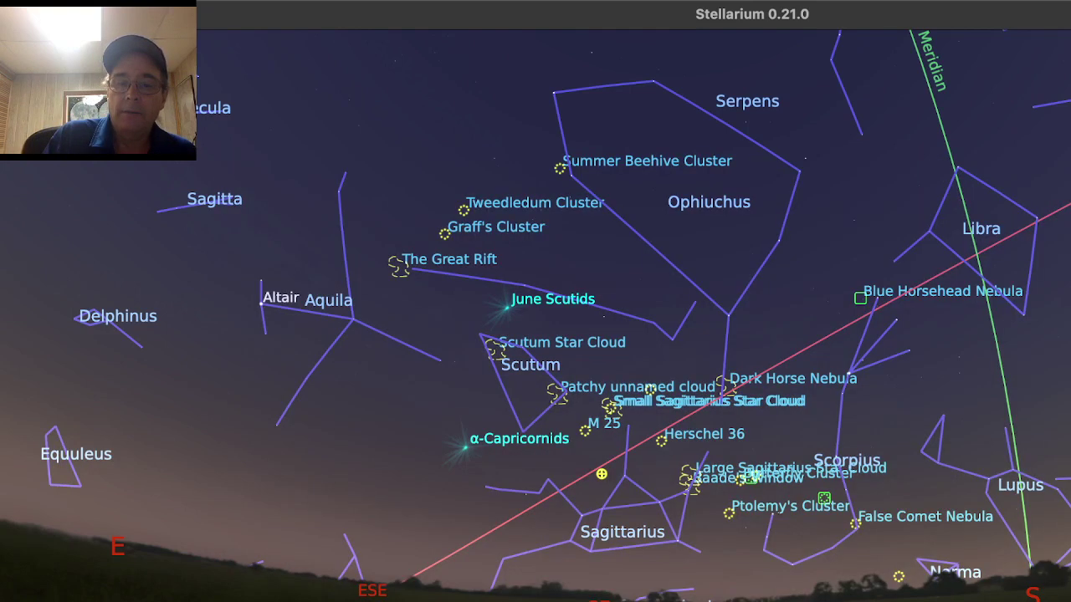
scroll(535, 316, up, 8)
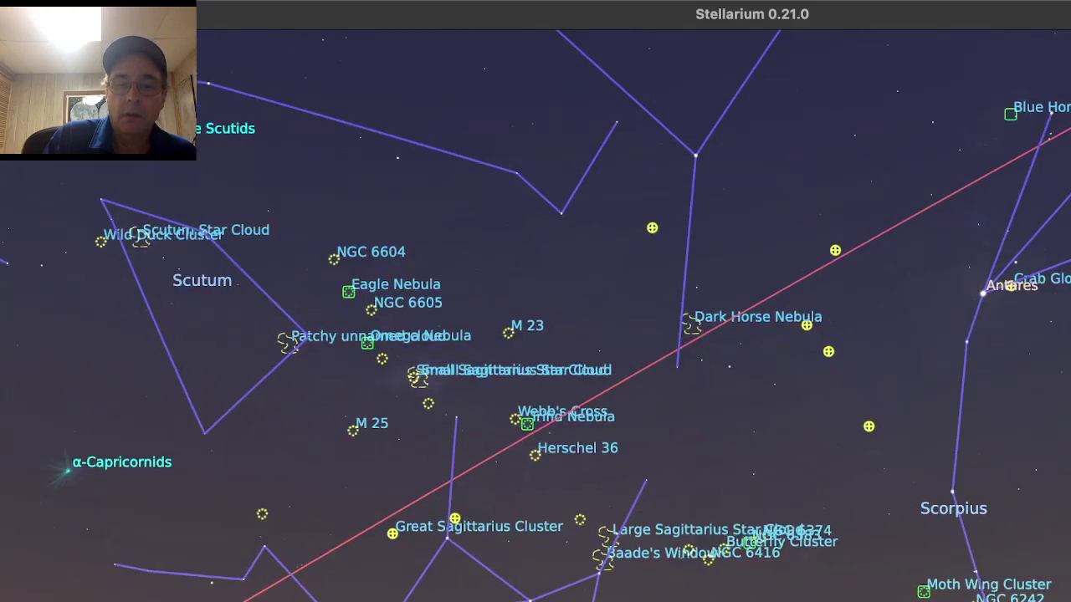
scroll(535, 315, down, 2)
scroll(795, 426, down, 3)
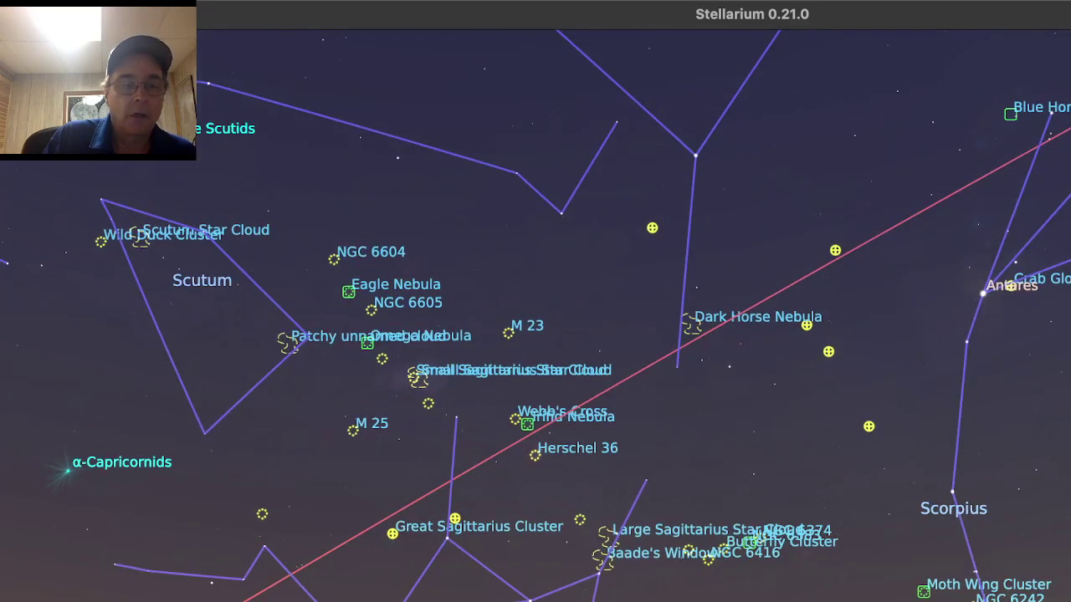
Step: Turn the filter by type back on and hide deep-sky labels and markers, framing Sagittarius and Scorpius above the southeastern horizon
click(35, 460)
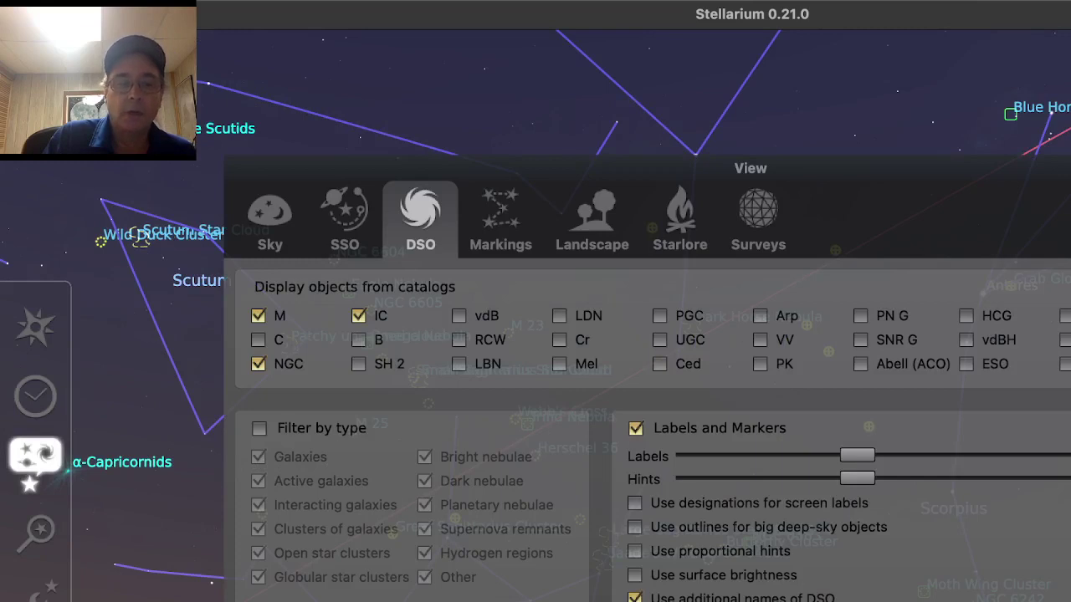
click(259, 429)
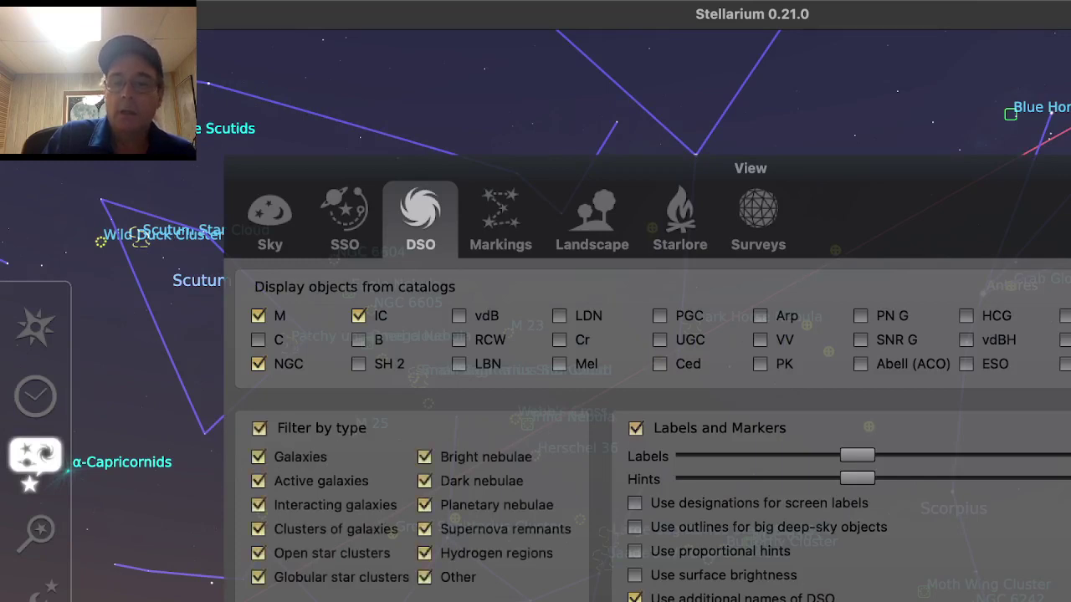
click(636, 428)
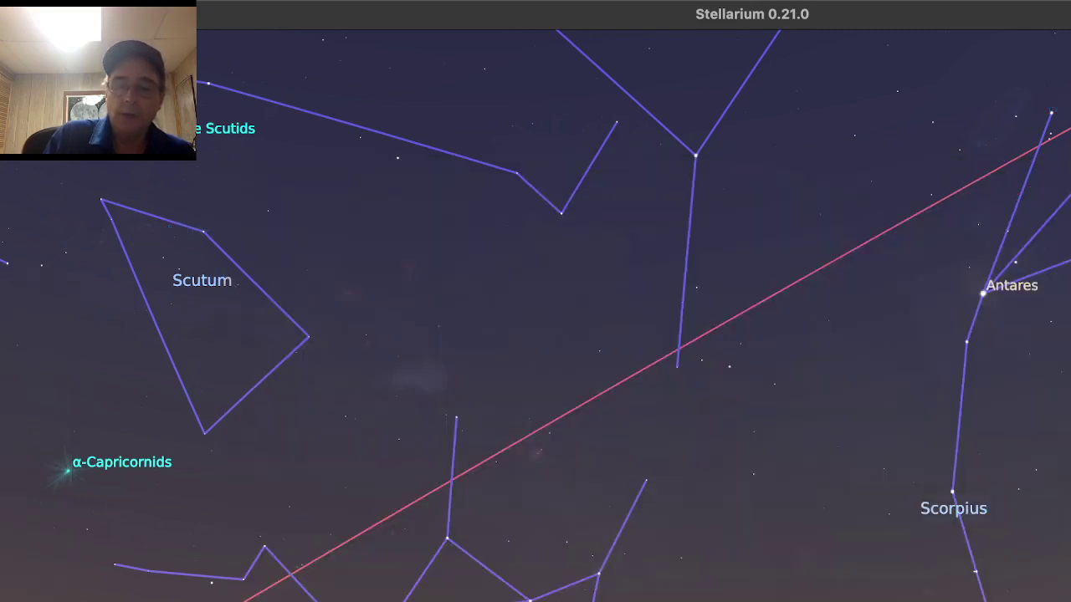
scroll(535, 316, up, 3)
scroll(535, 315, down, 5)
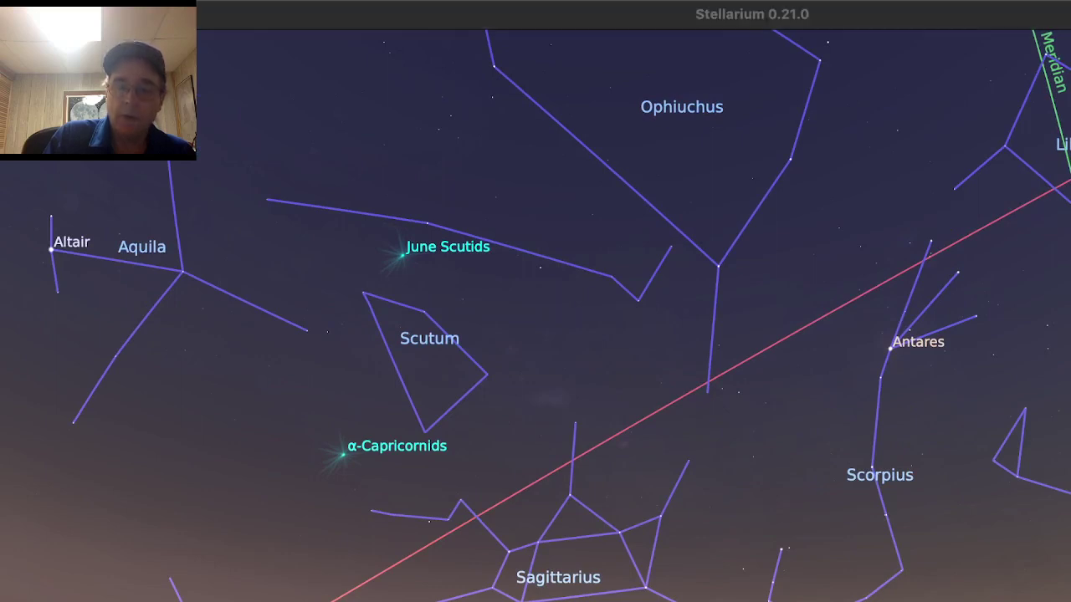
drag(535, 316, 528, 204)
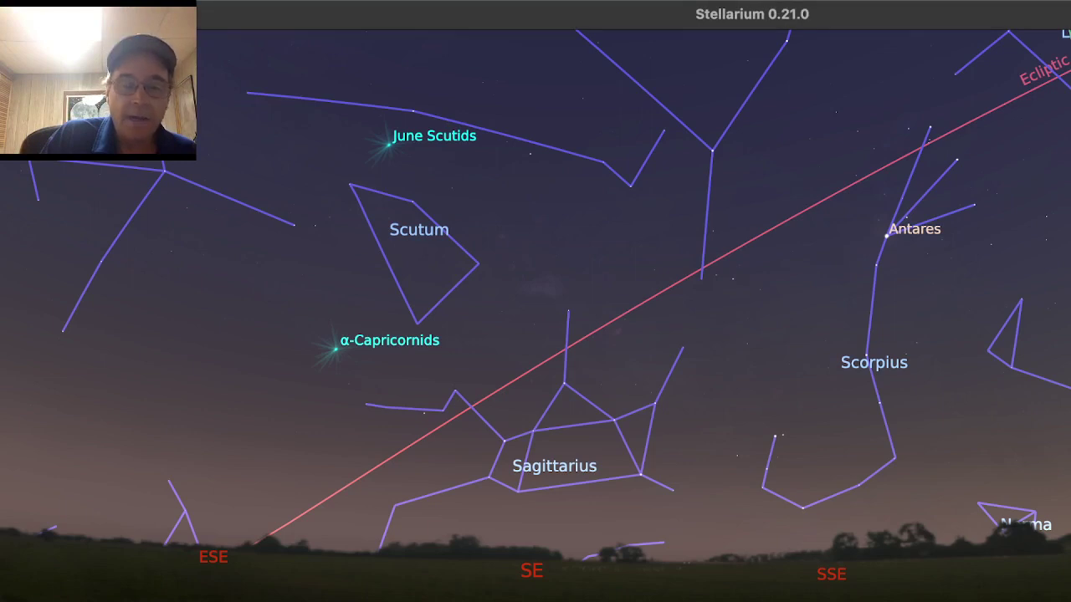
Step: Compare the Sagittarius and Scorpius artwork with and without constellation lines, and return to the lines-only display
key(r)
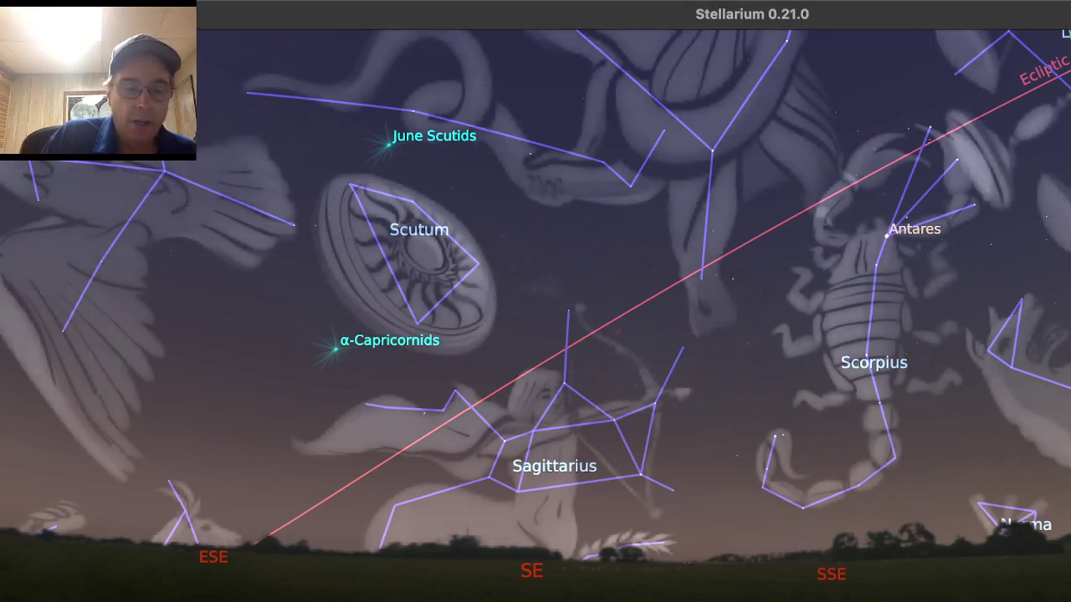
key(c)
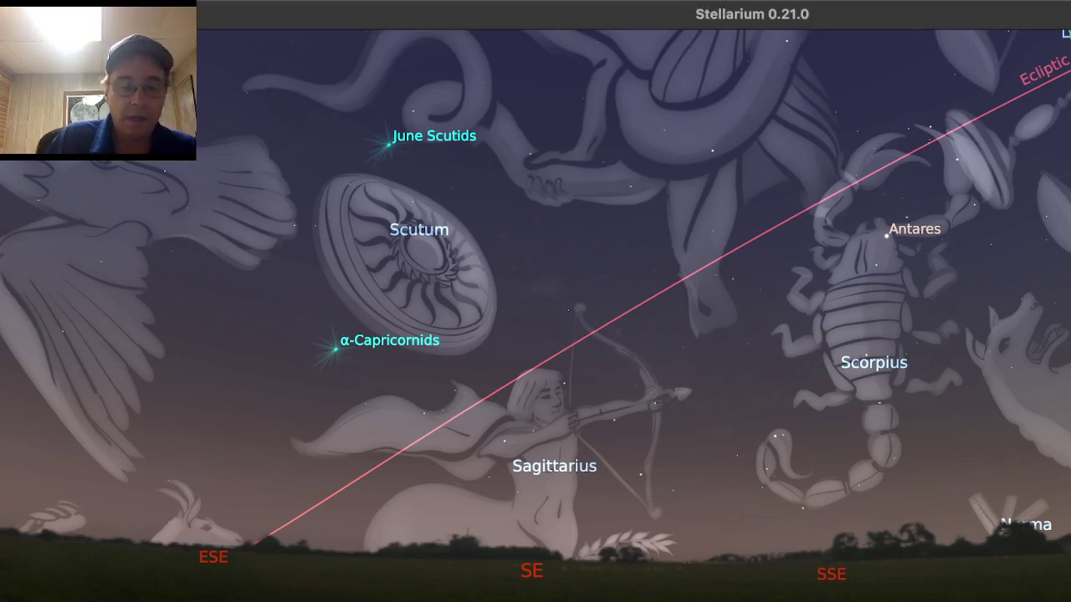
mouse_move(36, 454)
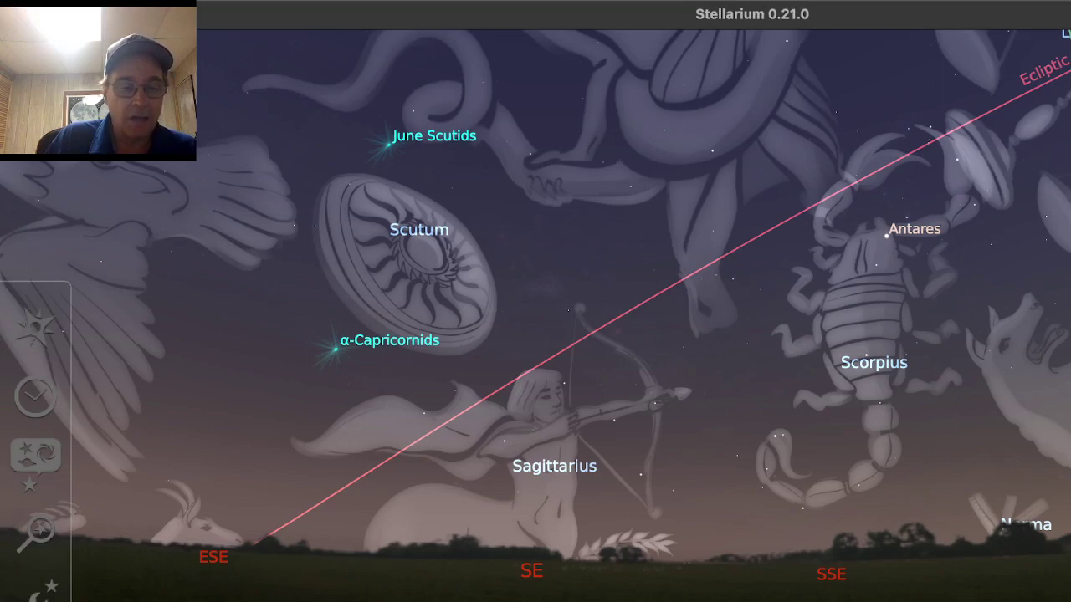
key(r)
key(c)
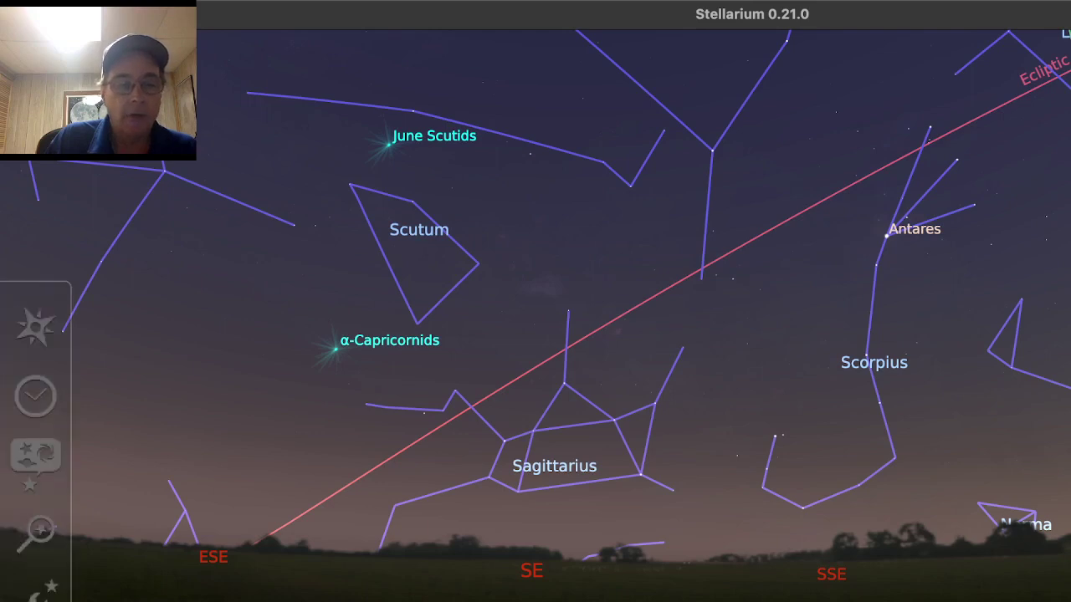
Step: Turn the deep-sky object labels and markers back on
click(35, 465)
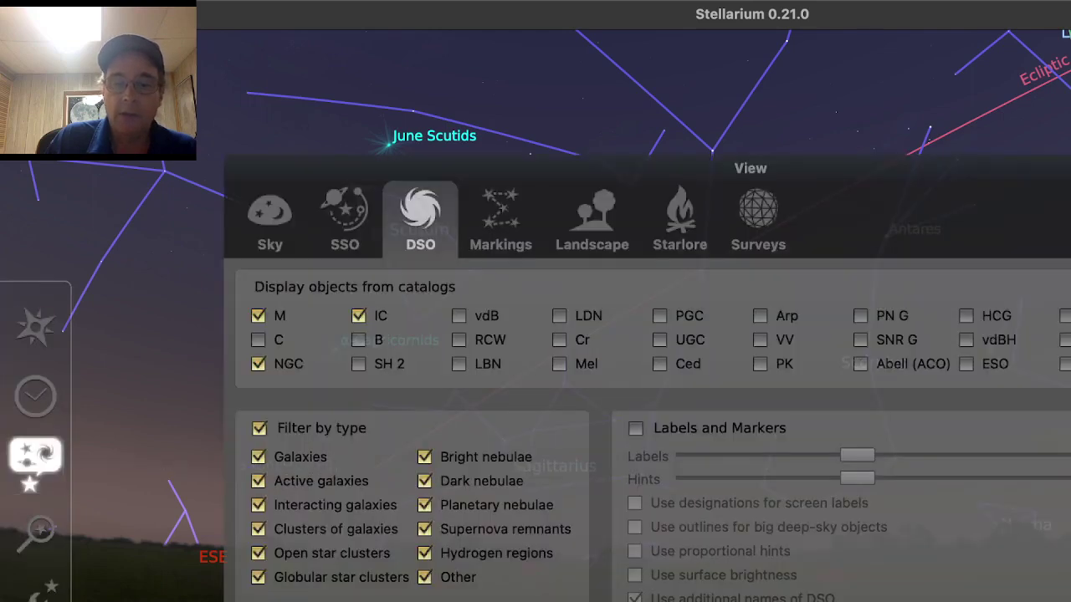
click(635, 428)
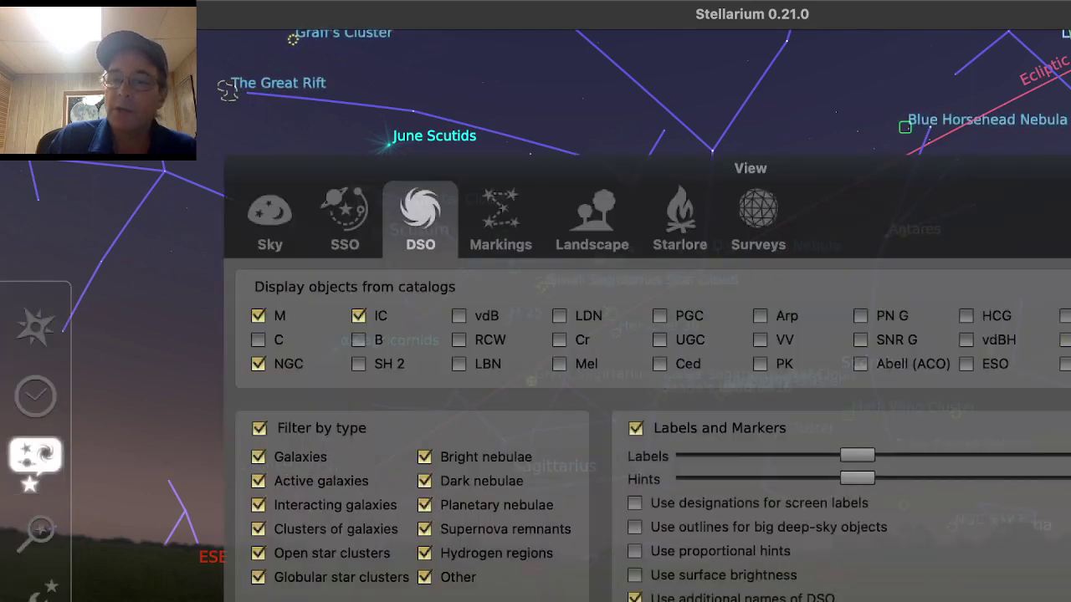
key(F4)
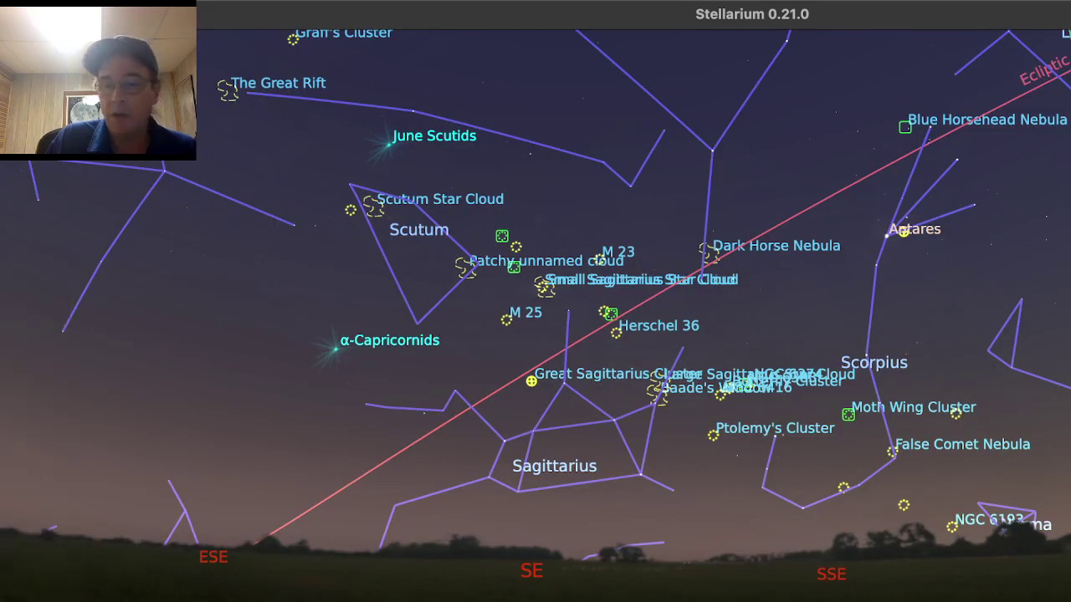
Step: Magnify the Sagittarius region and advance the simulated time beyond 21:19 to darken the sky
scroll(535, 316, up, 5)
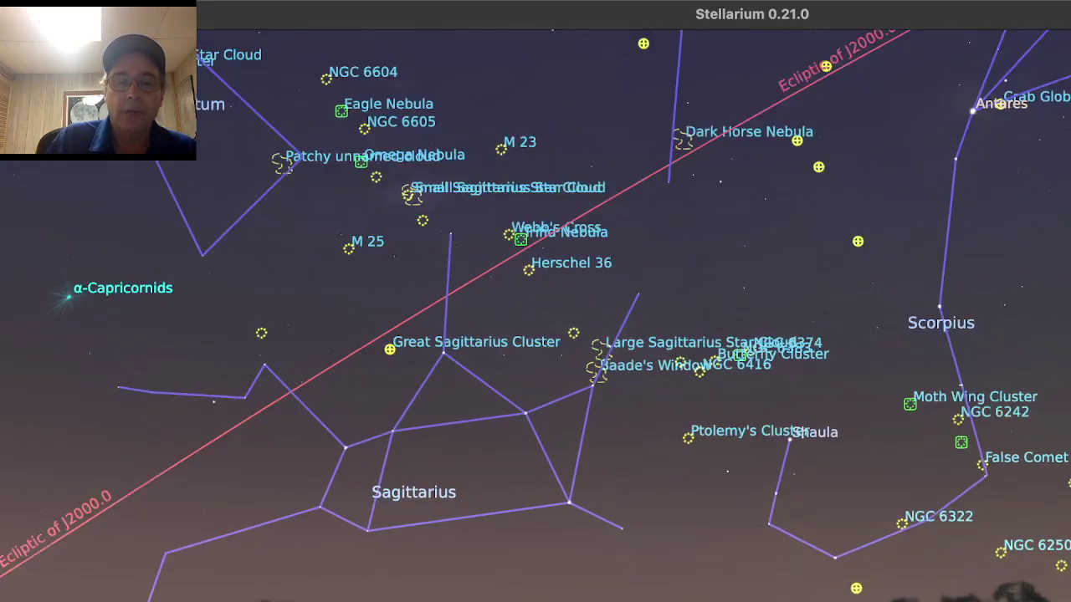
drag(535, 317, 785, 335)
click(35, 396)
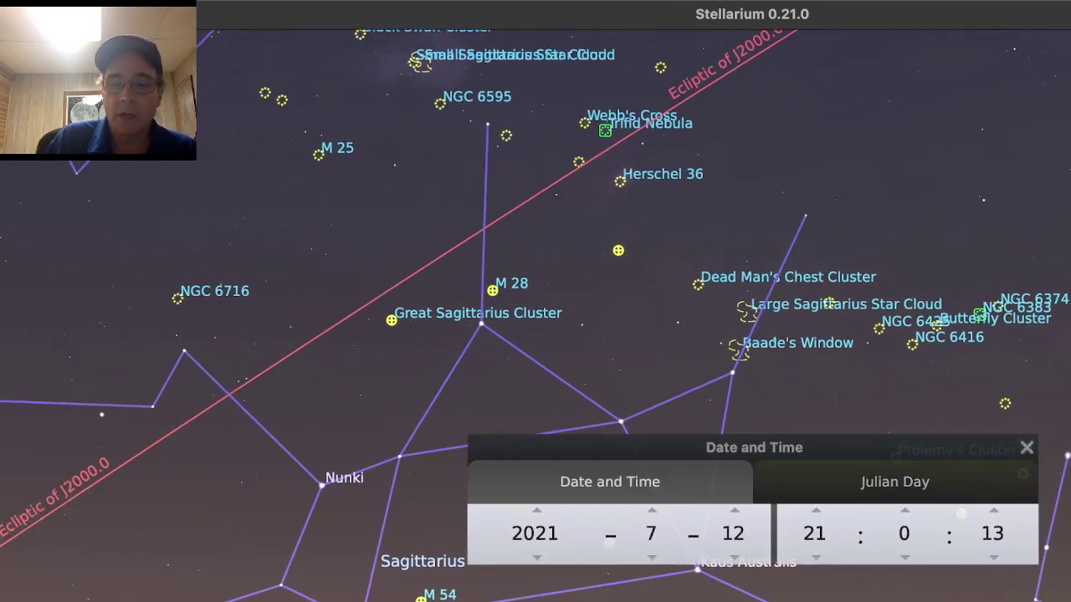
click(905, 510)
scroll(904, 534, up, 11)
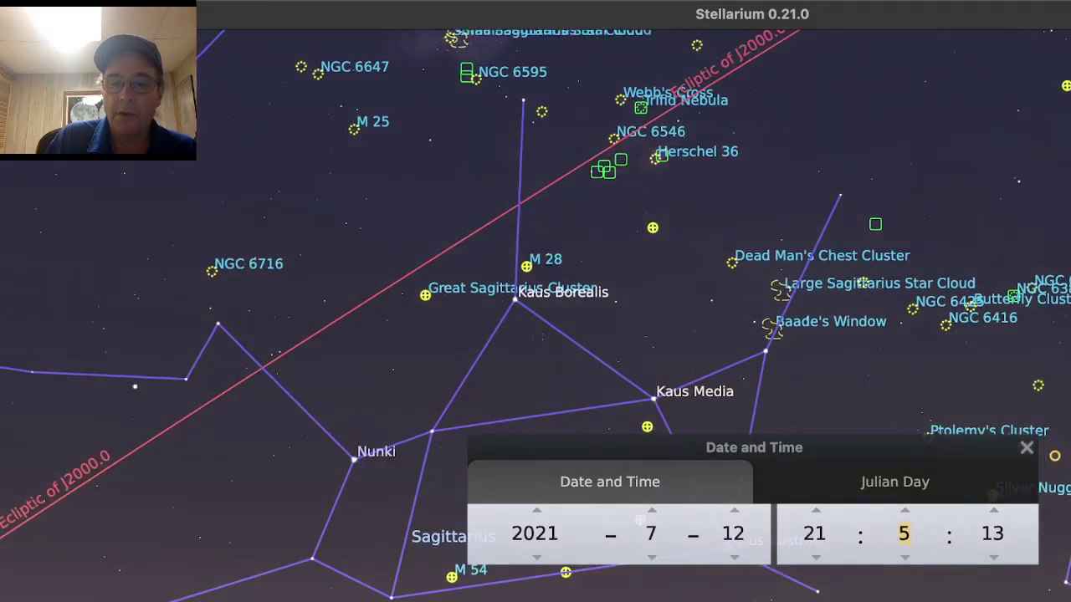
scroll(903, 534, up, 12)
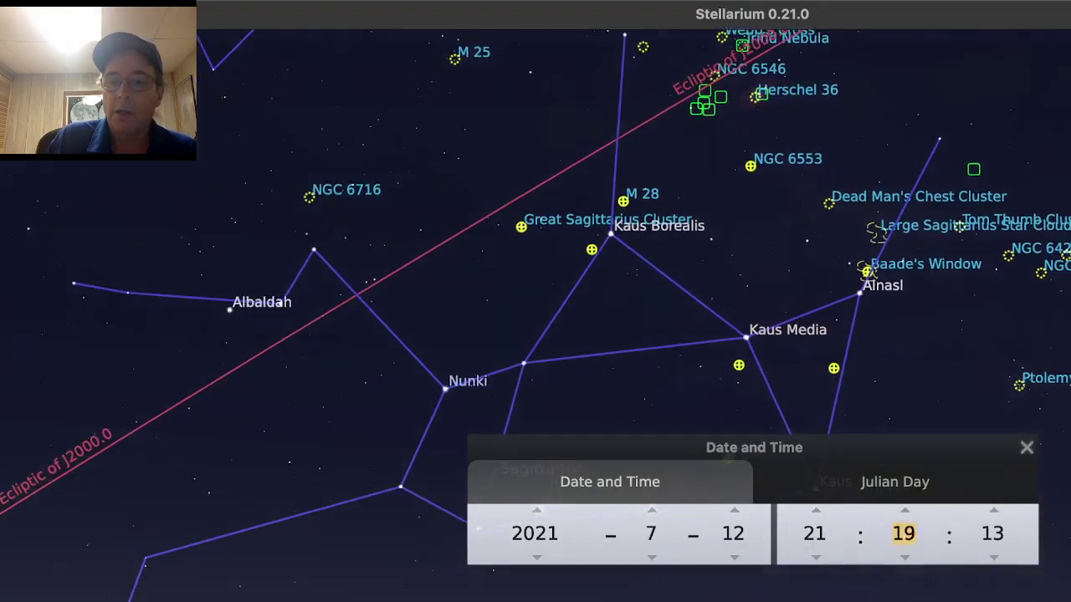
click(1027, 448)
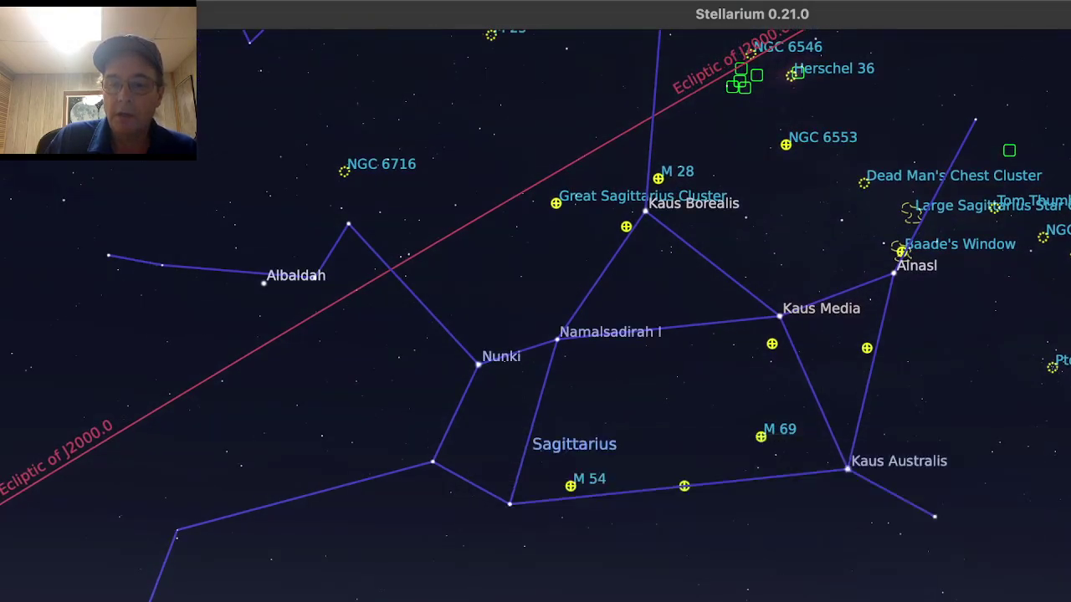
Step: Examine the deep-sky objects above the Sagittarius teapot up close, including the Lagoon Nebula, Trifid Nebula and nearby star clusters
drag(644, 313, 426, 340)
scroll(535, 316, up, 2)
drag(535, 209, 593, 548)
drag(535, 301, 549, 449)
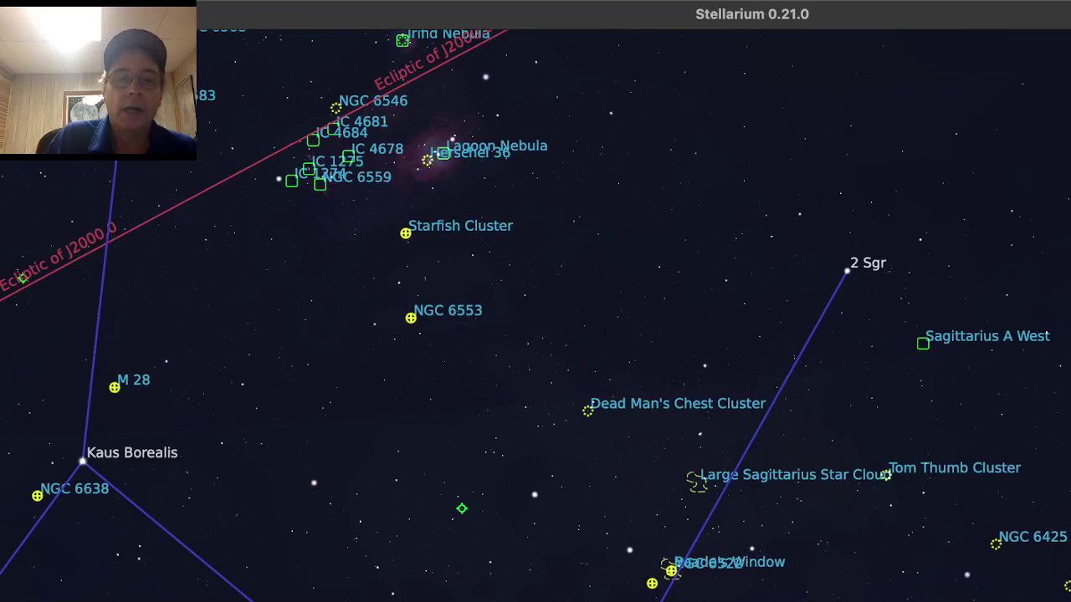
drag(535, 301, 885, 474)
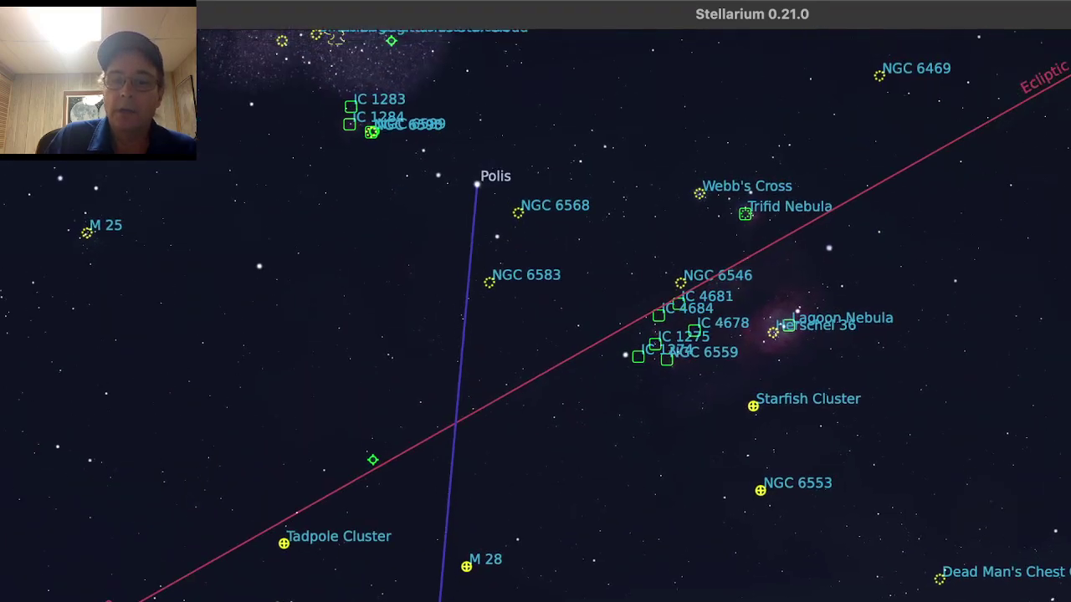
scroll(751, 430, up, 2)
drag(535, 251, 659, 549)
scroll(752, 430, up, 2)
drag(669, 335, 446, 303)
scroll(536, 316, down, 6)
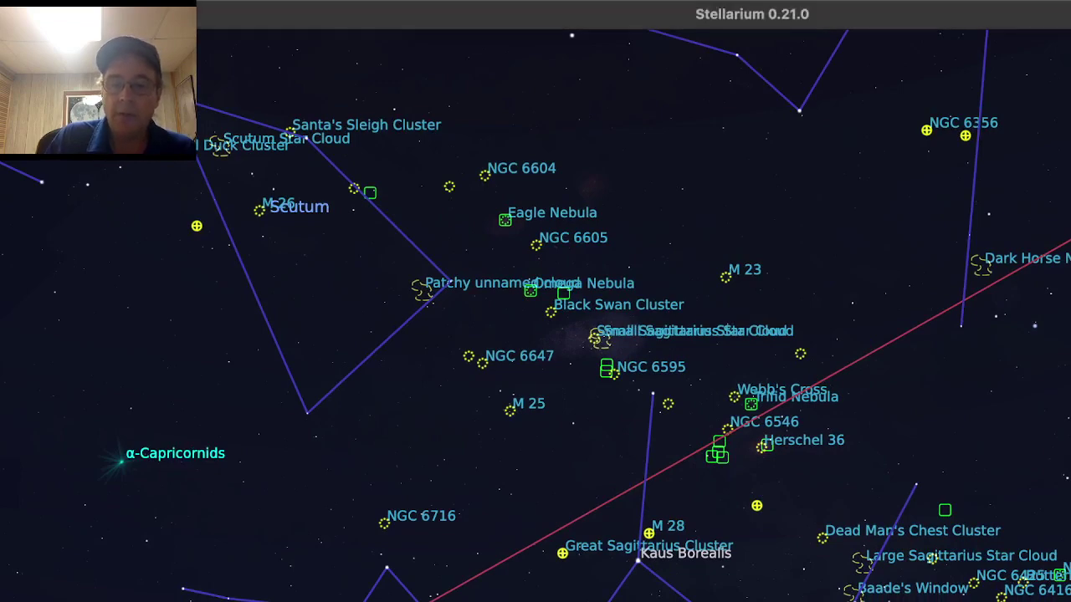
Step: Recenter on the Sagittarius teapot and widen the view to include Scutum and the tail of Scorpius
drag(562, 554, 525, 355)
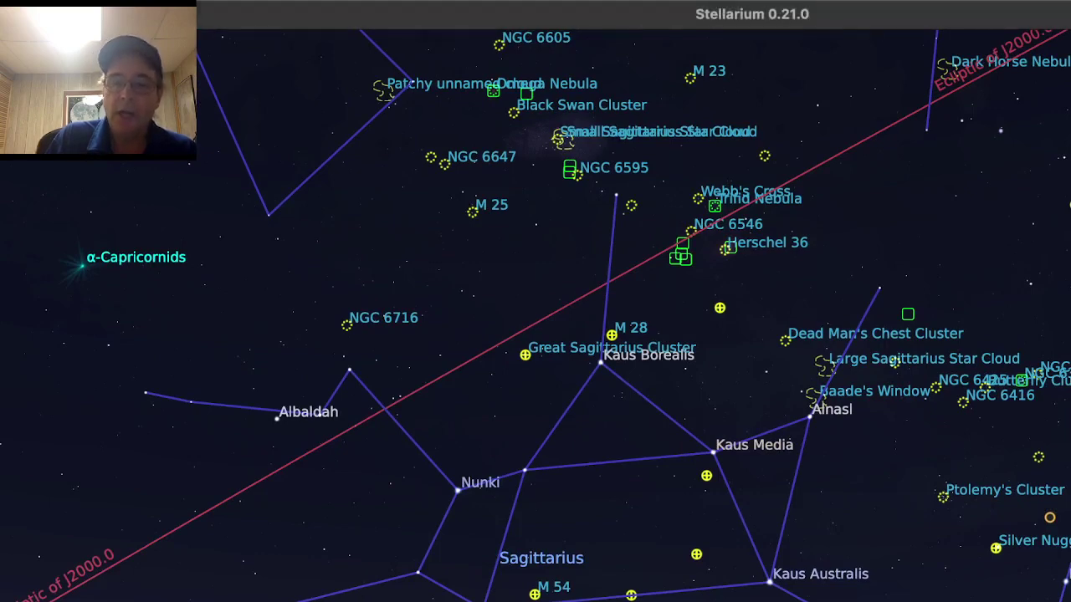
key(Down)
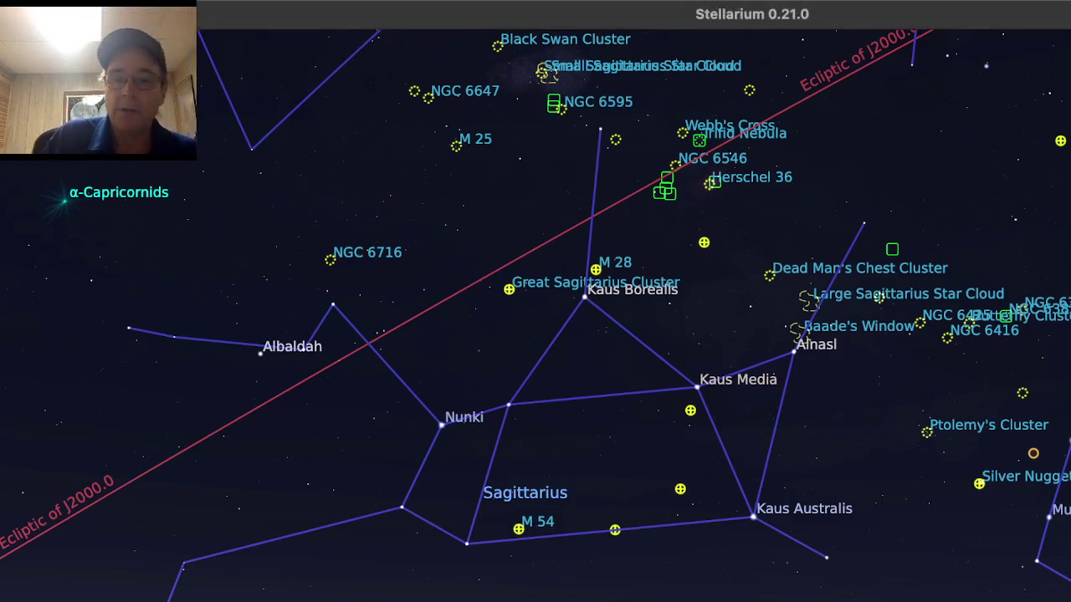
scroll(535, 315, up, 3)
scroll(535, 315, down, 6)
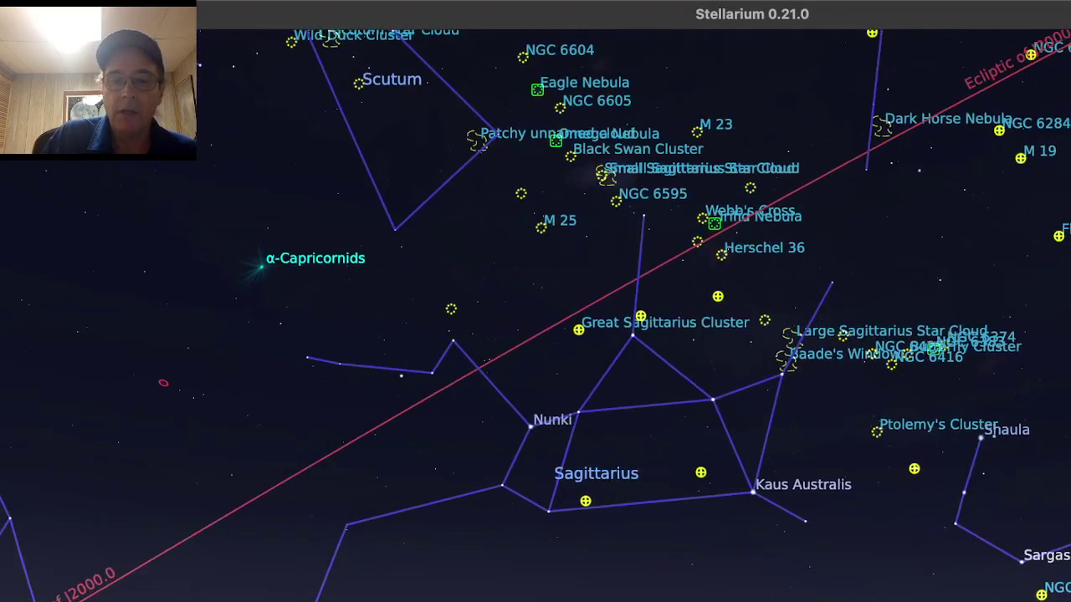
drag(164, 382, 170, 441)
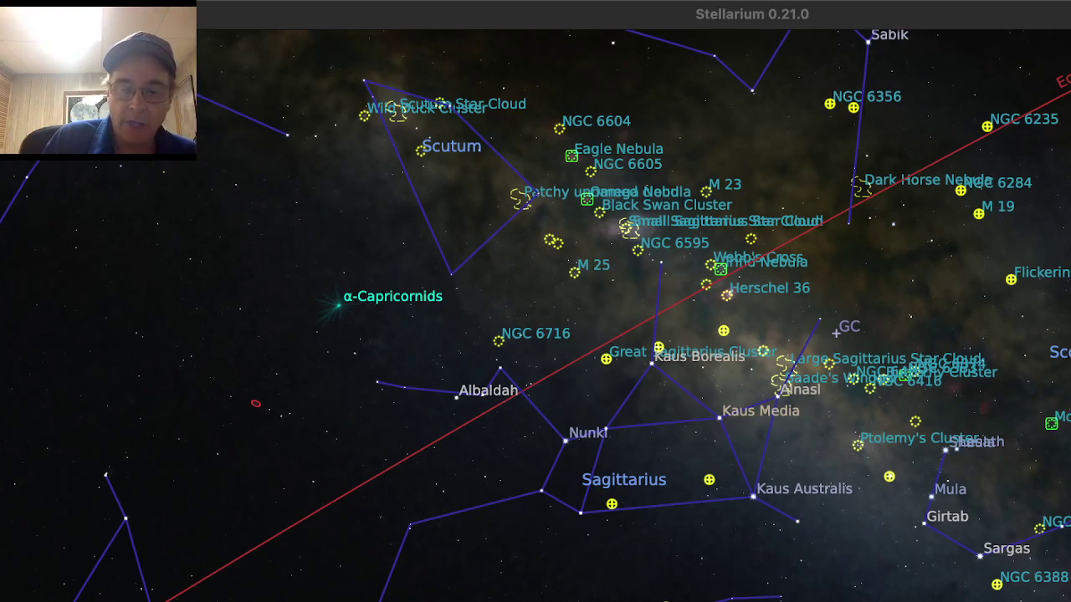
Step: Examine the labelled deep-sky objects from the Sagittarius teapot up past Polis to the Small Sagittarius Star Cloud
drag(652, 363, 625, 267)
scroll(748, 432, up, 4)
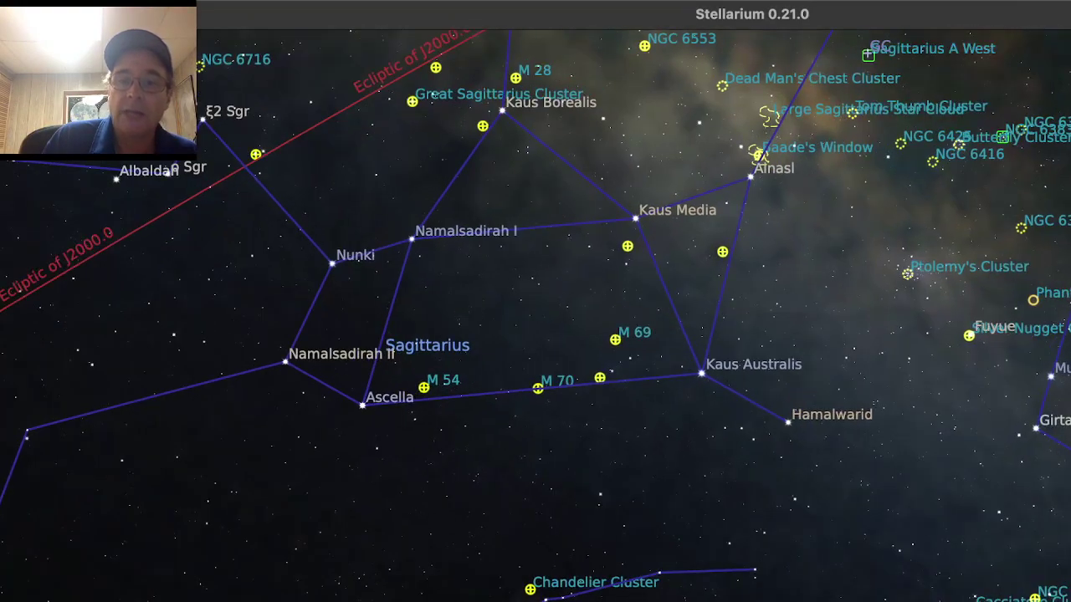
key(Up)
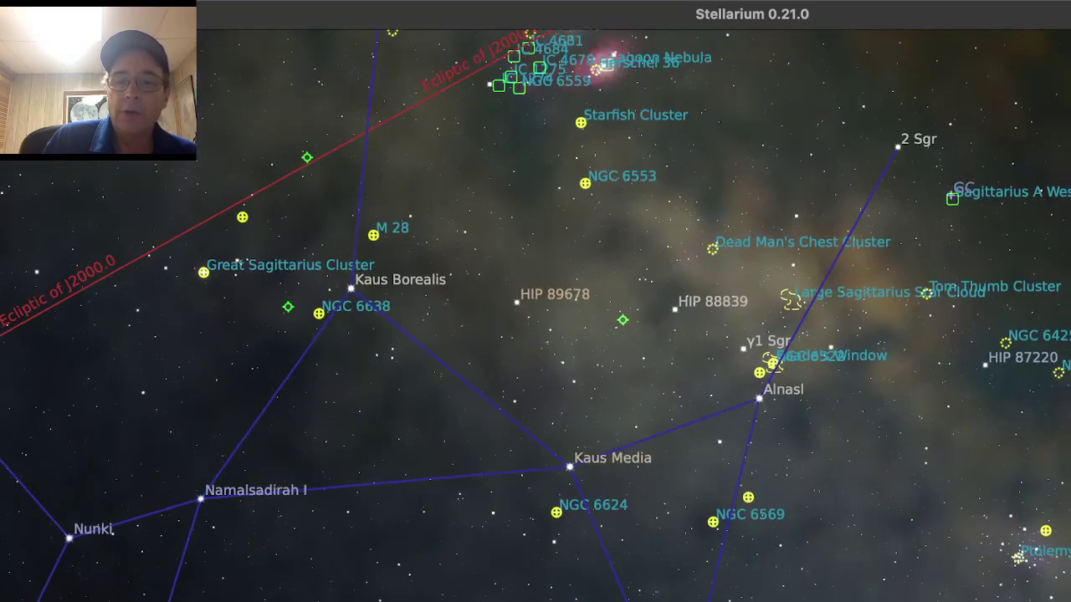
drag(535, 301, 701, 543)
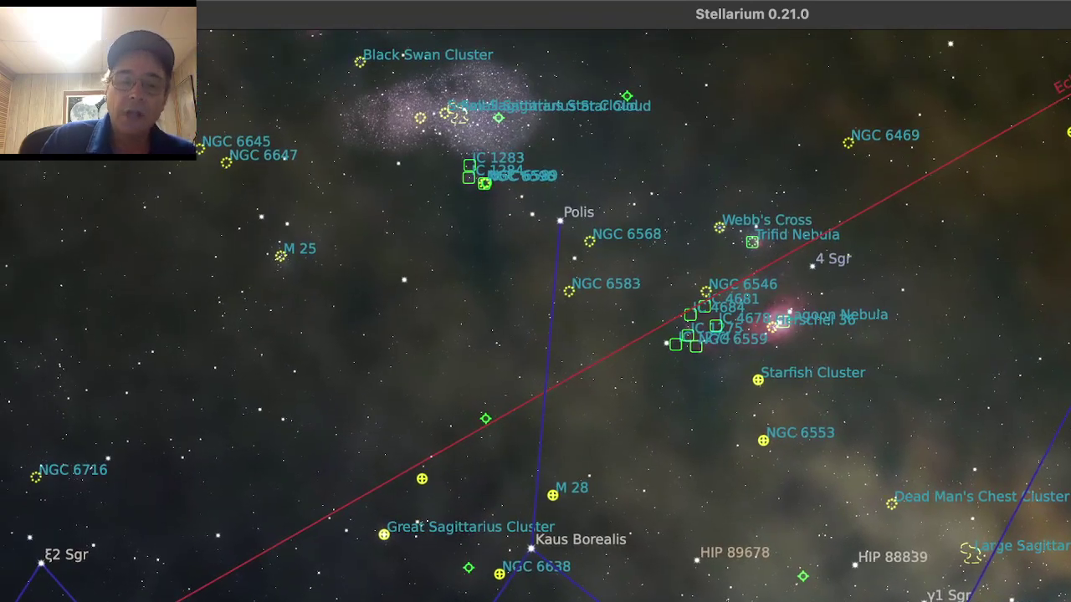
drag(535, 301, 630, 353)
scroll(535, 316, up, 3)
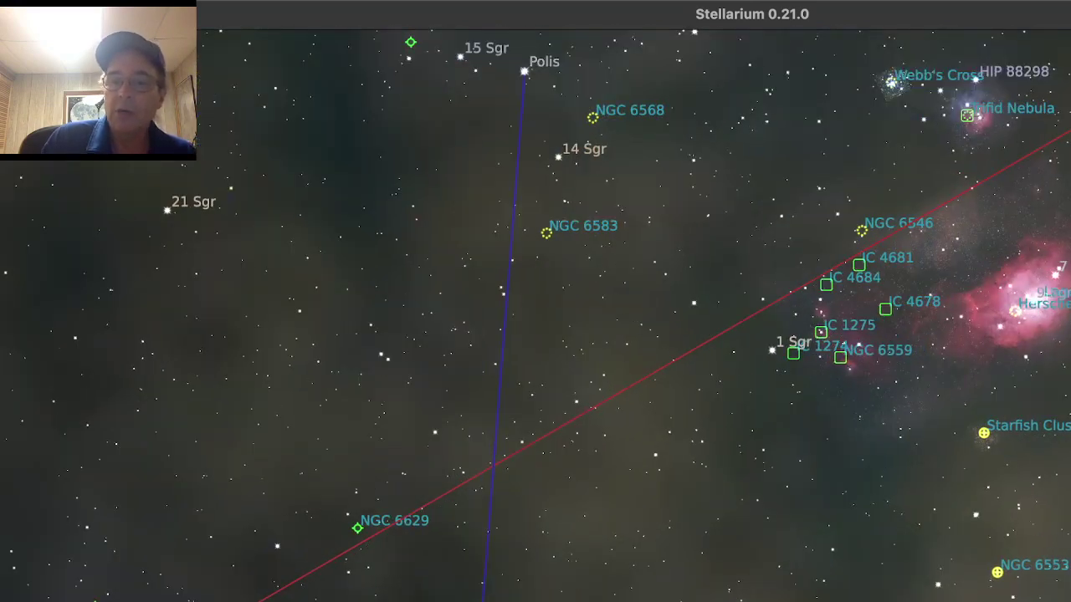
drag(535, 301, 548, 530)
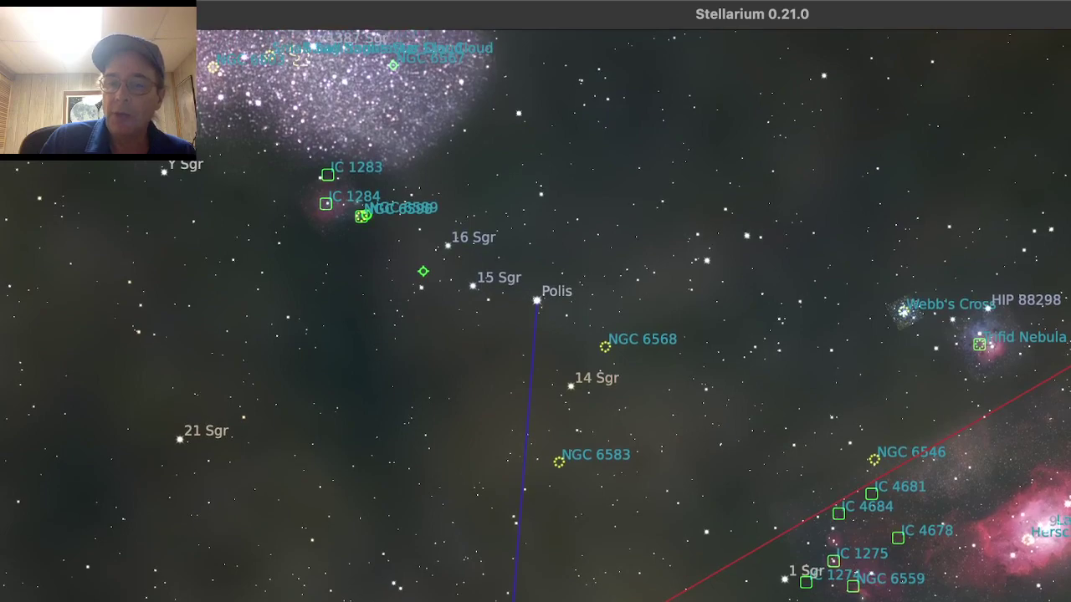
scroll(536, 316, up, 3)
key(Page_Down)
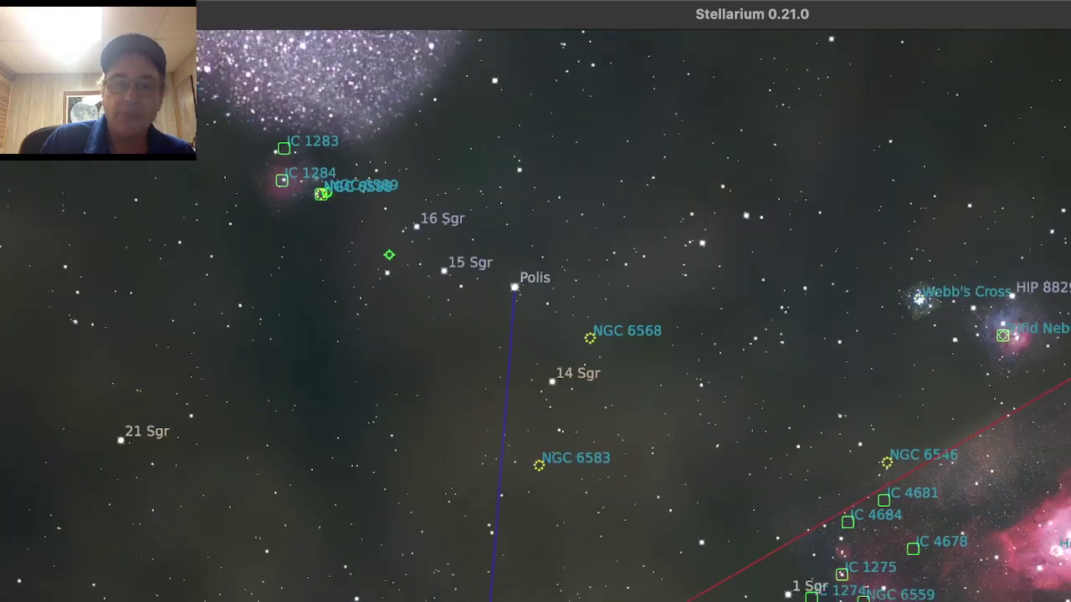
scroll(535, 316, down, 3)
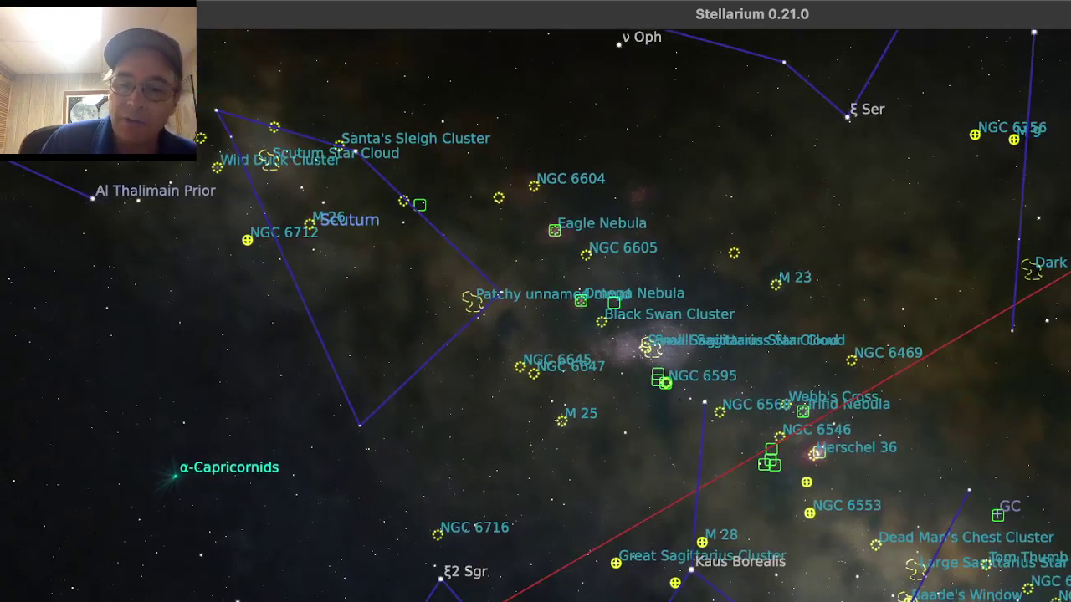
Step: Hide the deep-sky object labels and survey the unmarked Milky Way between Scutum, the Sagittarius teapot and the tail of Scorpius
drag(636, 468, 564, 150)
key(d)
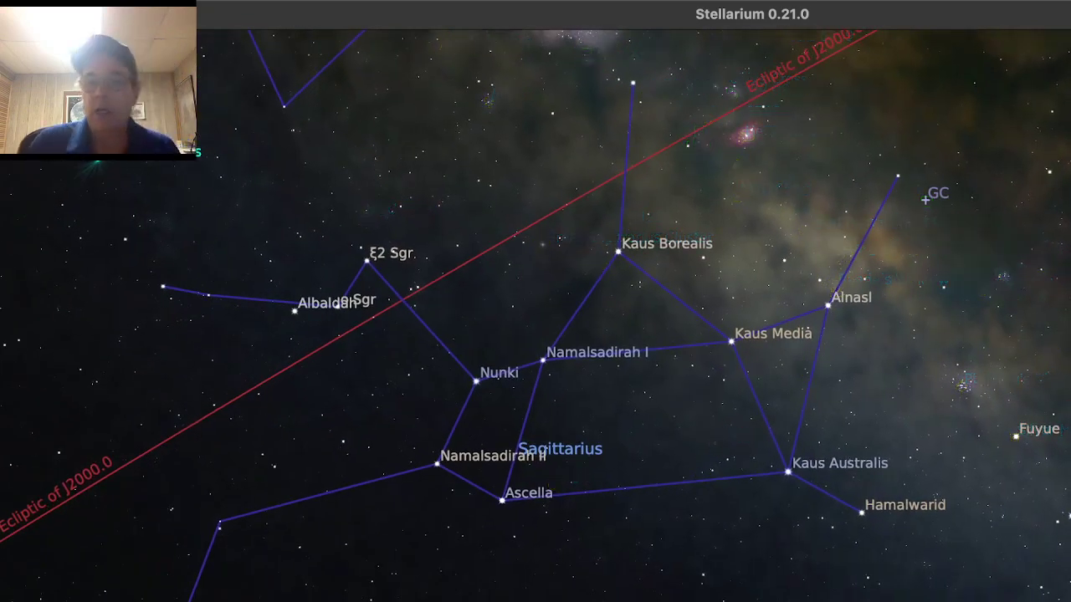
key(Up)
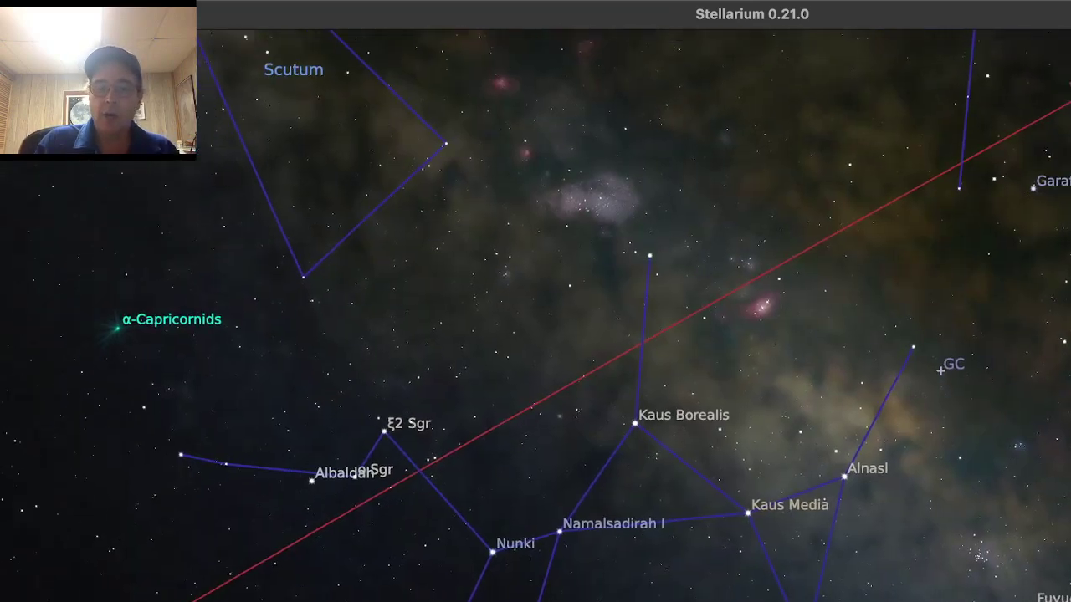
key(Up)
key(Down)
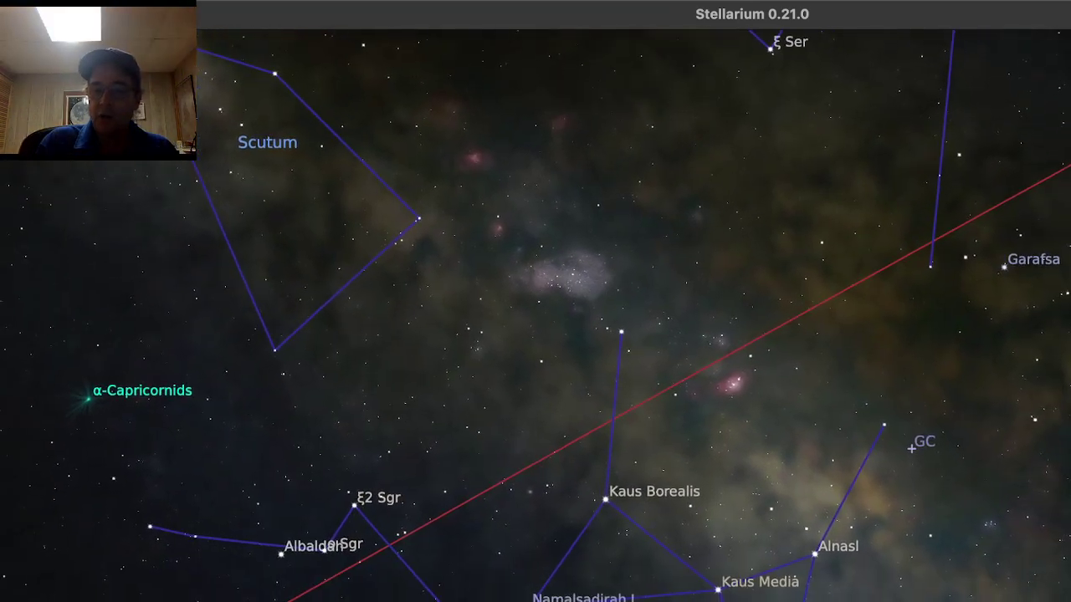
key(Right)
key(Up)
key(Down)
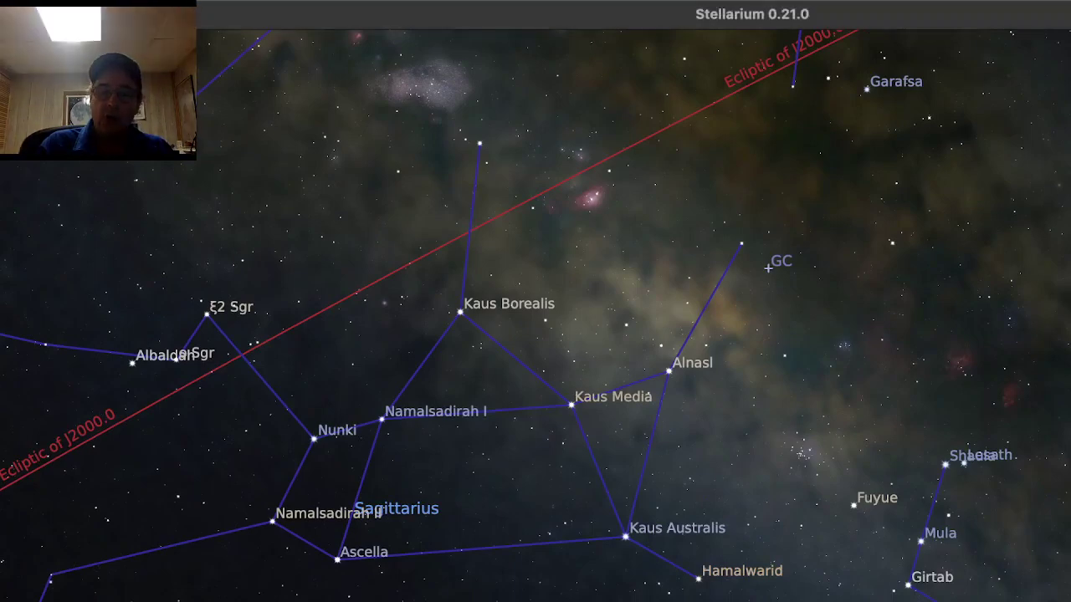
key(Down)
scroll(535, 315, up, 3)
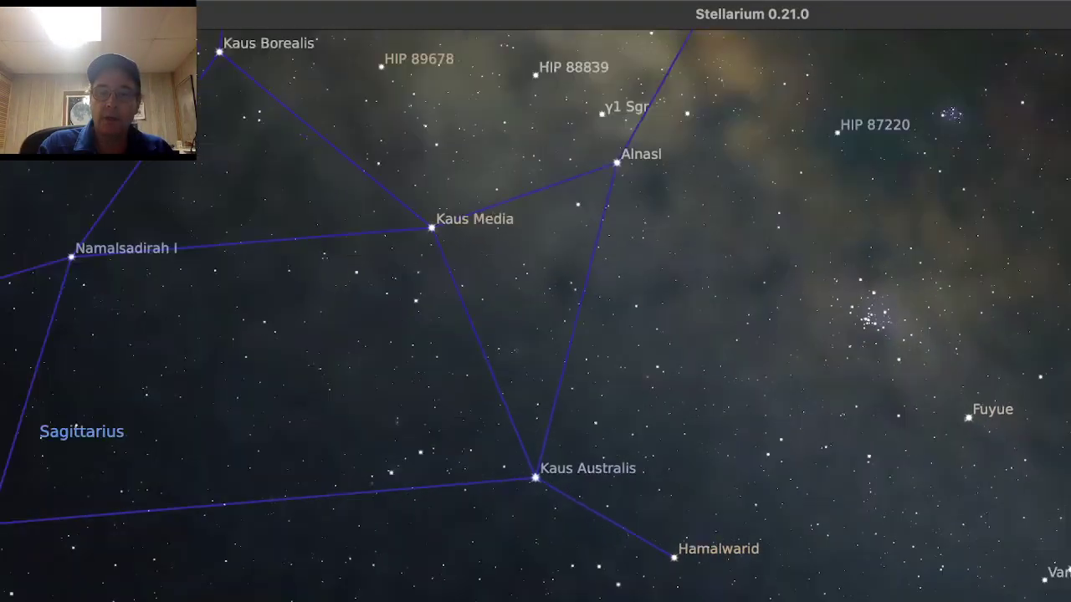
scroll(535, 316, down, 4)
scroll(535, 315, down, 3)
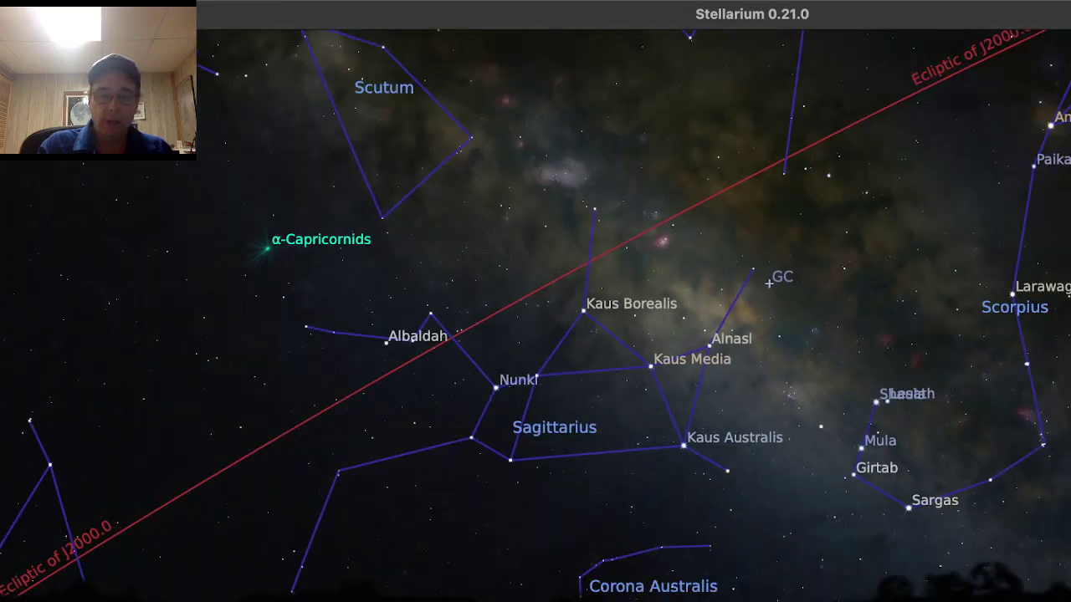
Step: Turn the atmosphere back on and widen the view of Sagittarius to include the southeastern horizon
key(a)
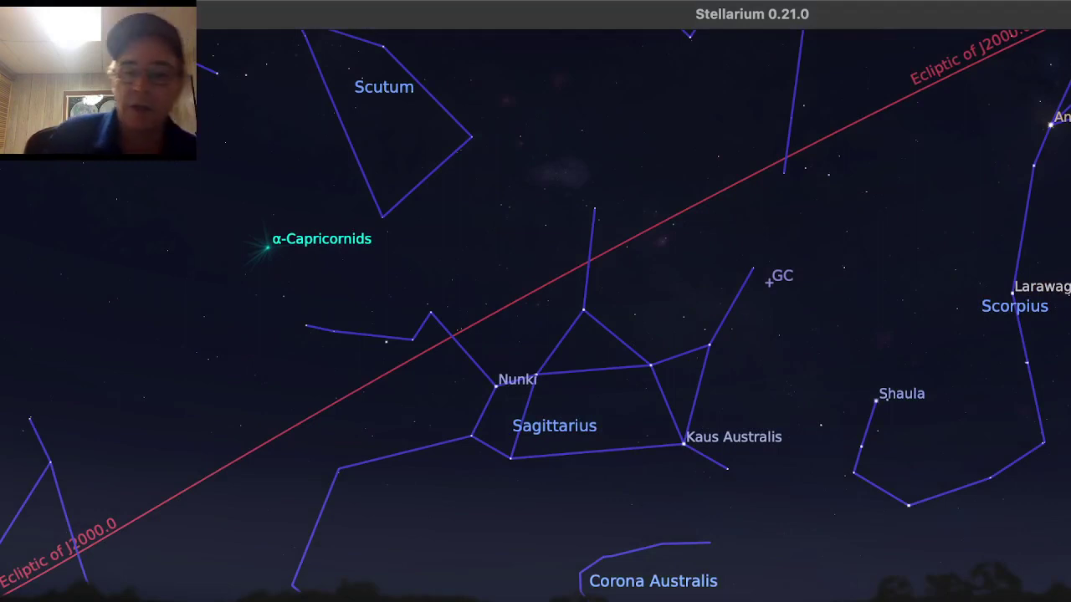
drag(535, 316, 604, 347)
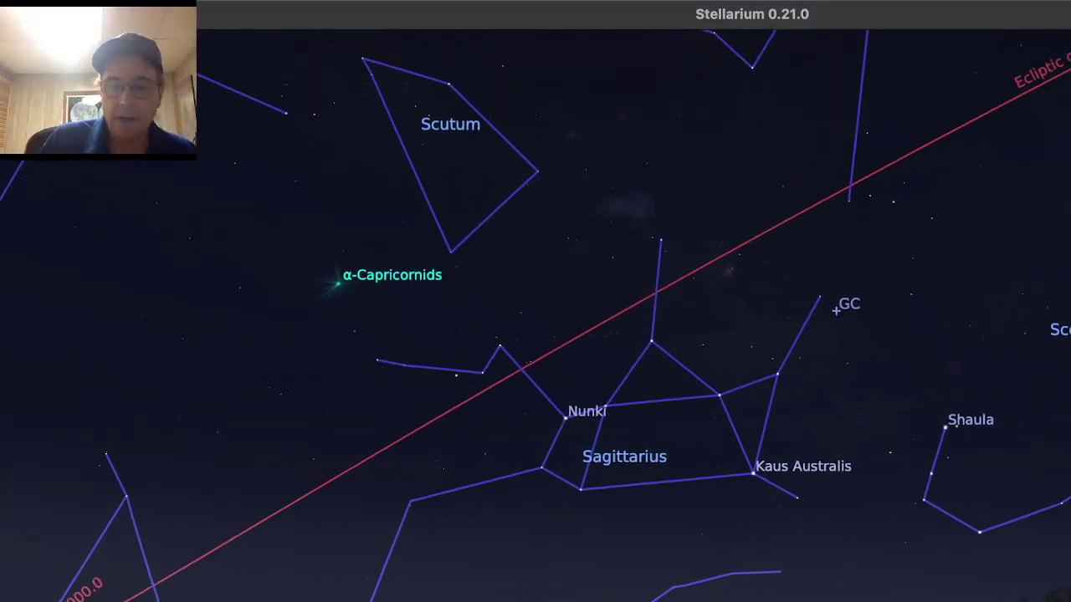
key(Down)
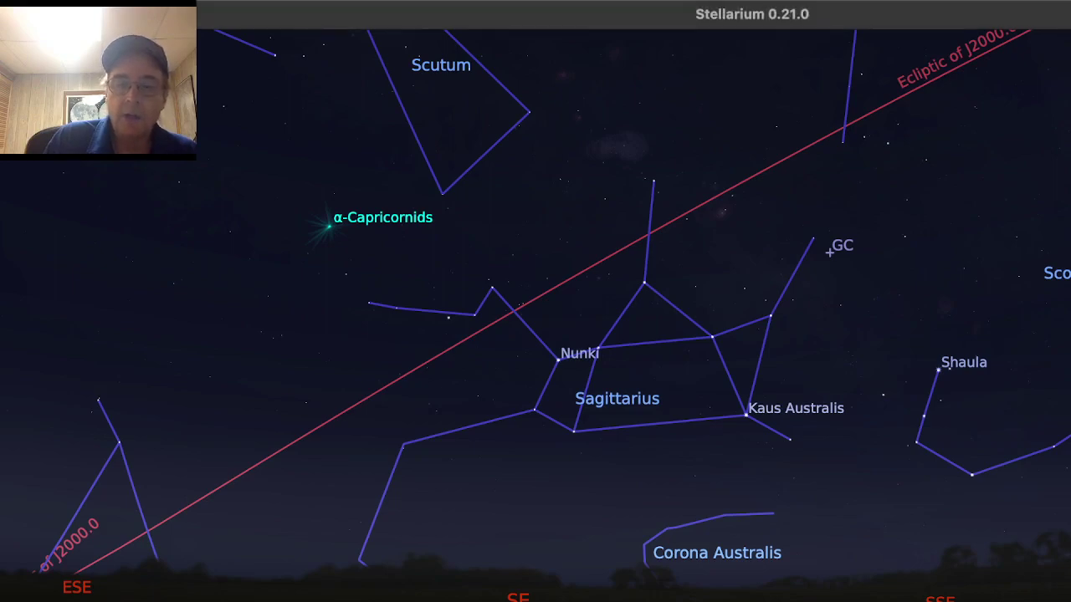
key(Page_Down)
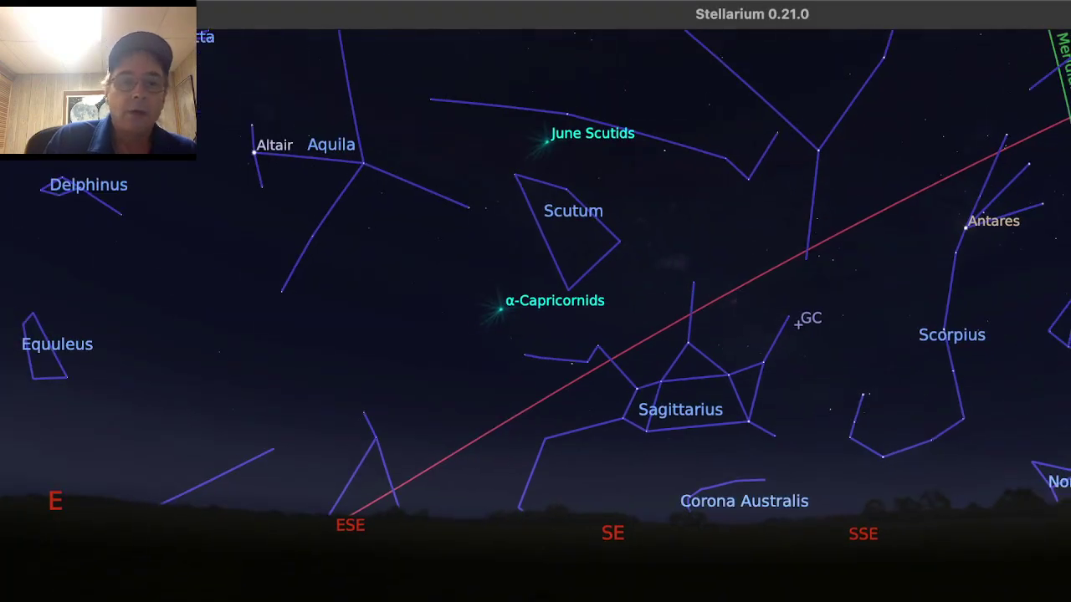
Step: Bring Altair, Deneb and Vega into view together and turn on the asterism lines joining them
key(Left)
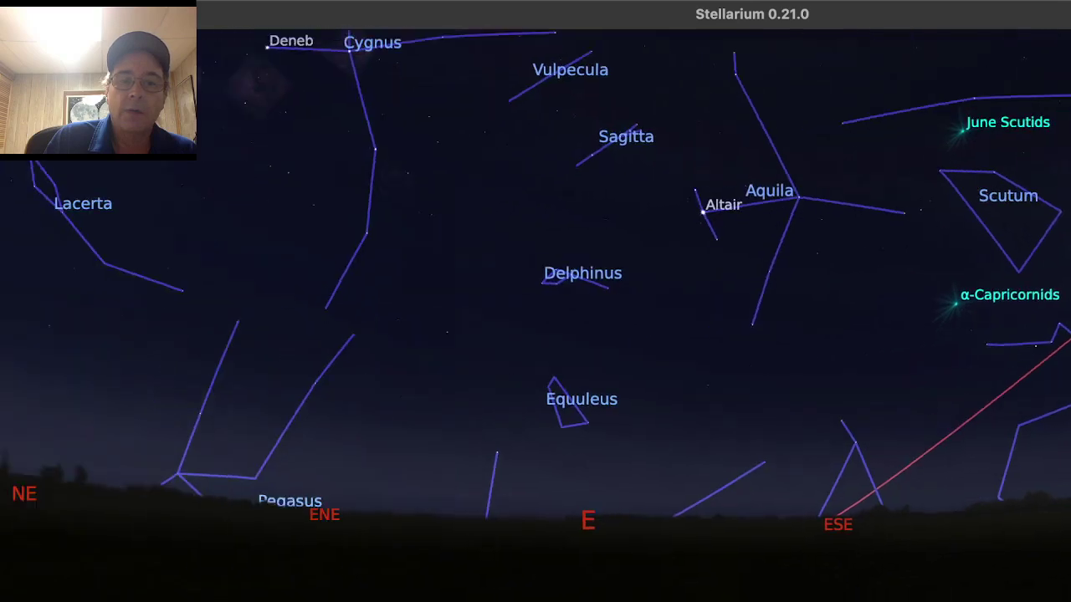
key(Right)
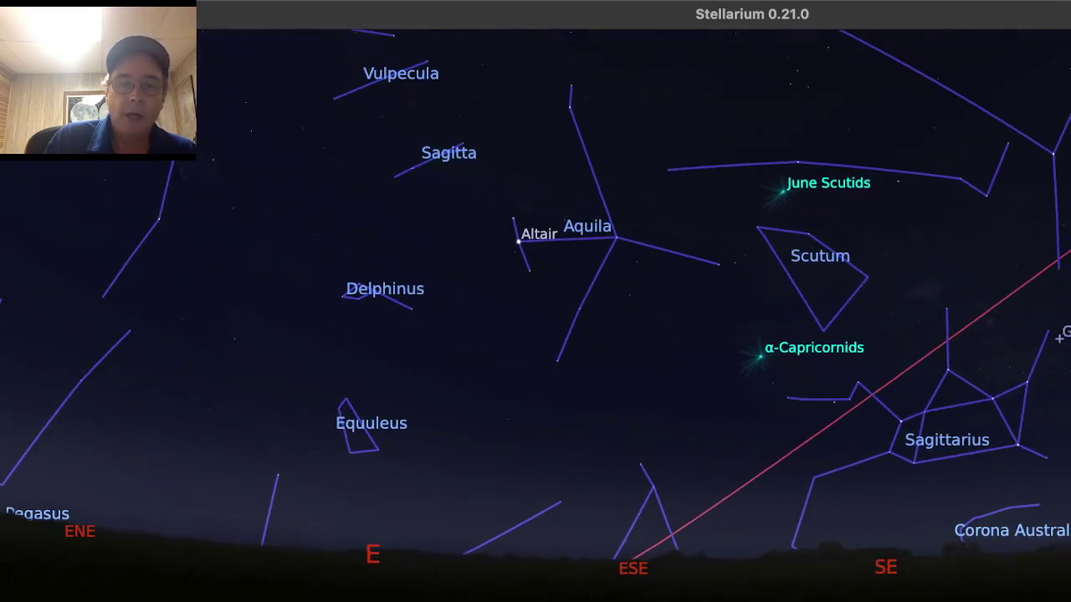
drag(519, 242, 653, 516)
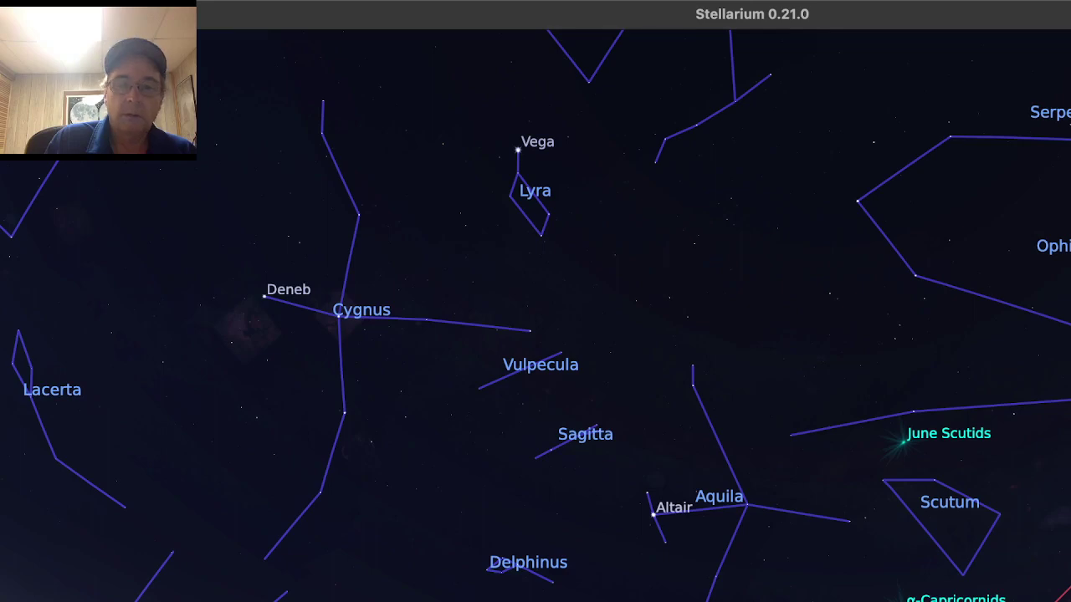
key(alt+a)
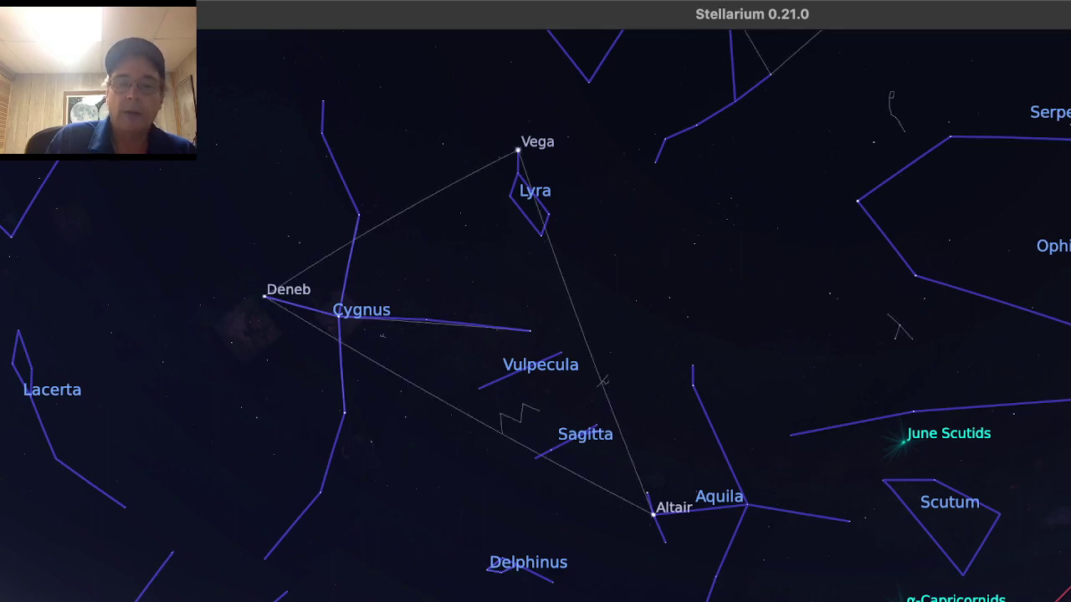
Step: Examine the Deneb and Vega corners of the Summer Triangle, from Cygnus and Cepheus across to Lyra
key(Left)
key(Left)
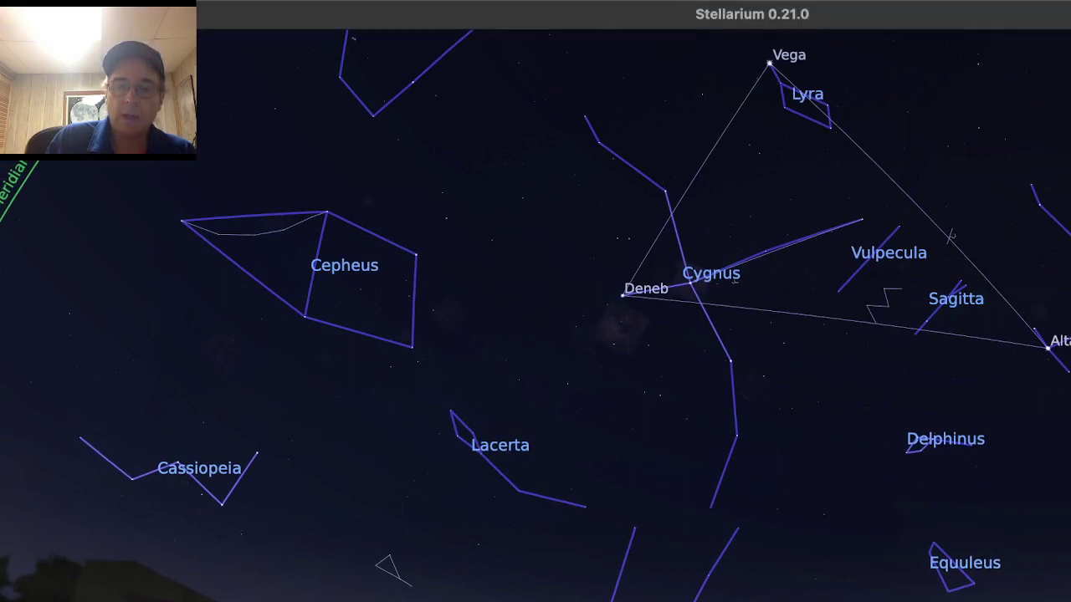
key(Right)
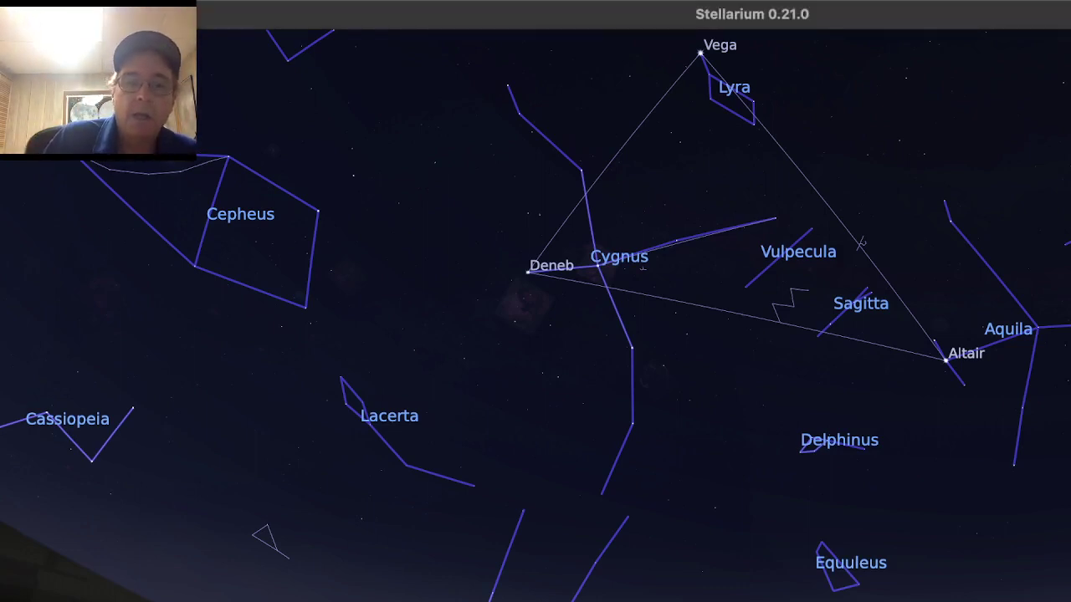
scroll(634, 315, up, 3)
drag(536, 301, 779, 436)
drag(536, 217, 503, 494)
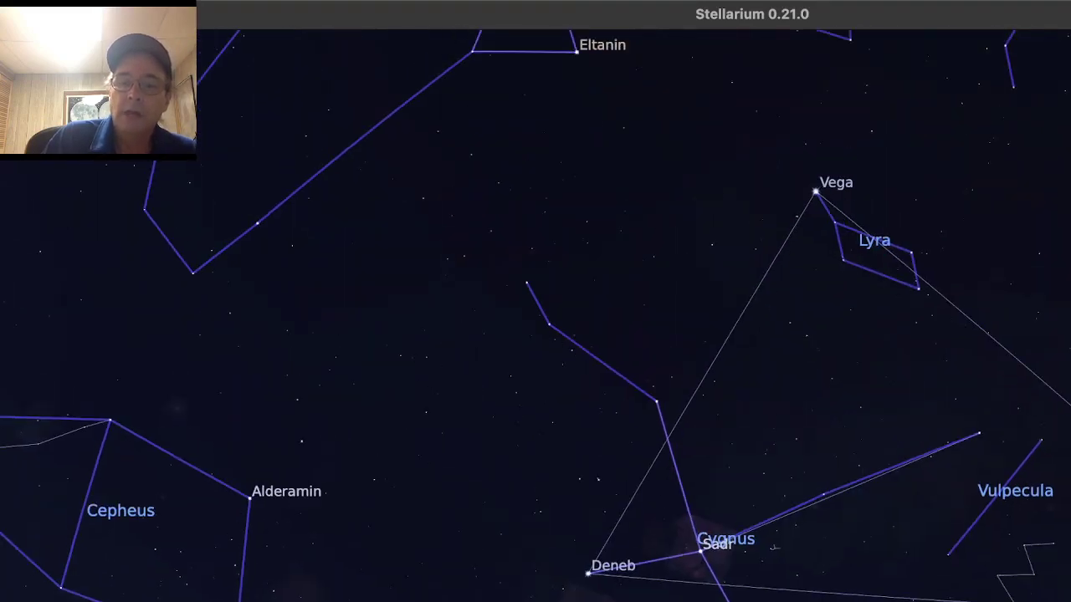
drag(586, 301, 459, 375)
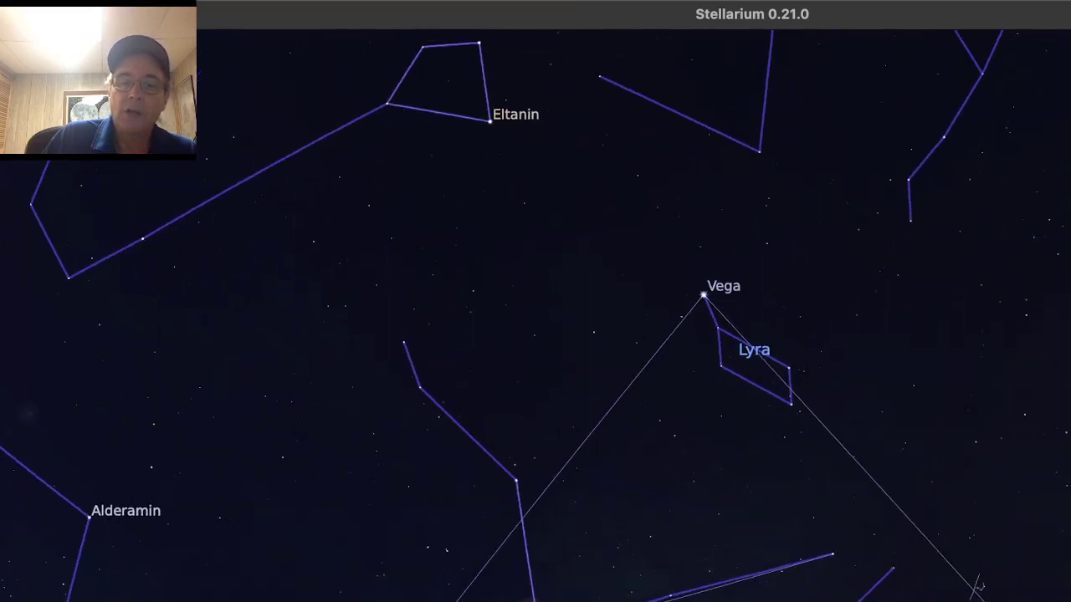
scroll(752, 430, up, 3)
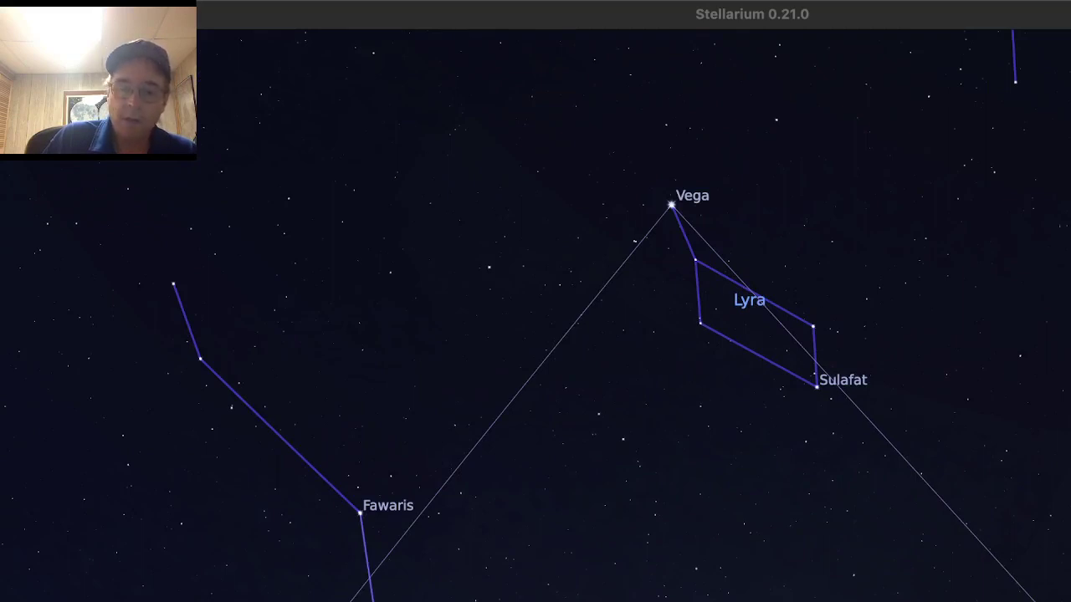
Step: Follow the Summer Triangle past Vulpecula and Sagitta to Altair in Aquila, and return to Vega and Lyra
drag(752, 430, 411, 169)
drag(512, 501, 541, 157)
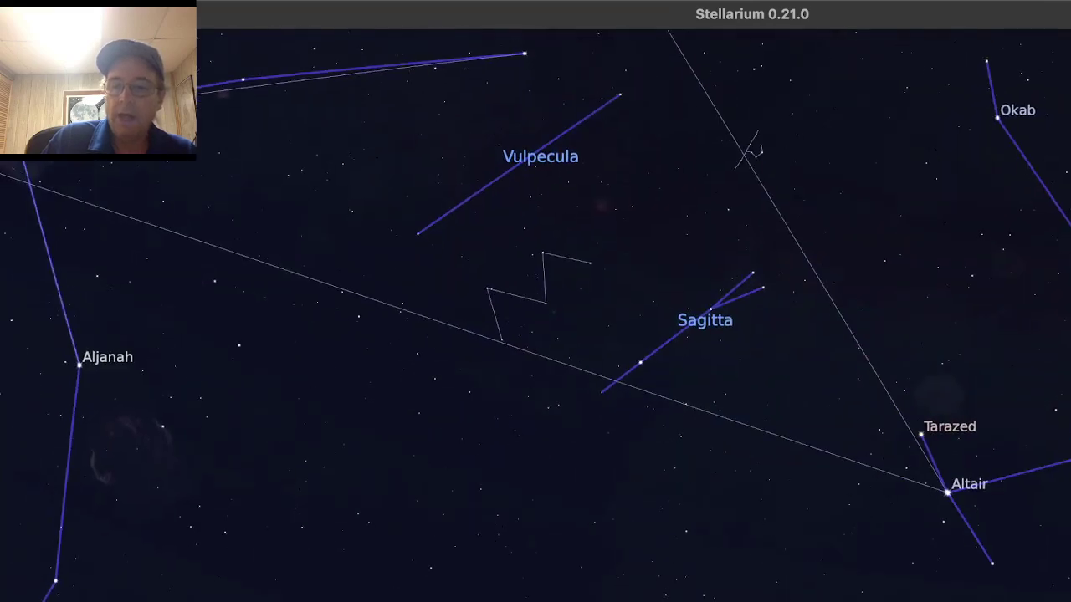
drag(947, 492, 590, 289)
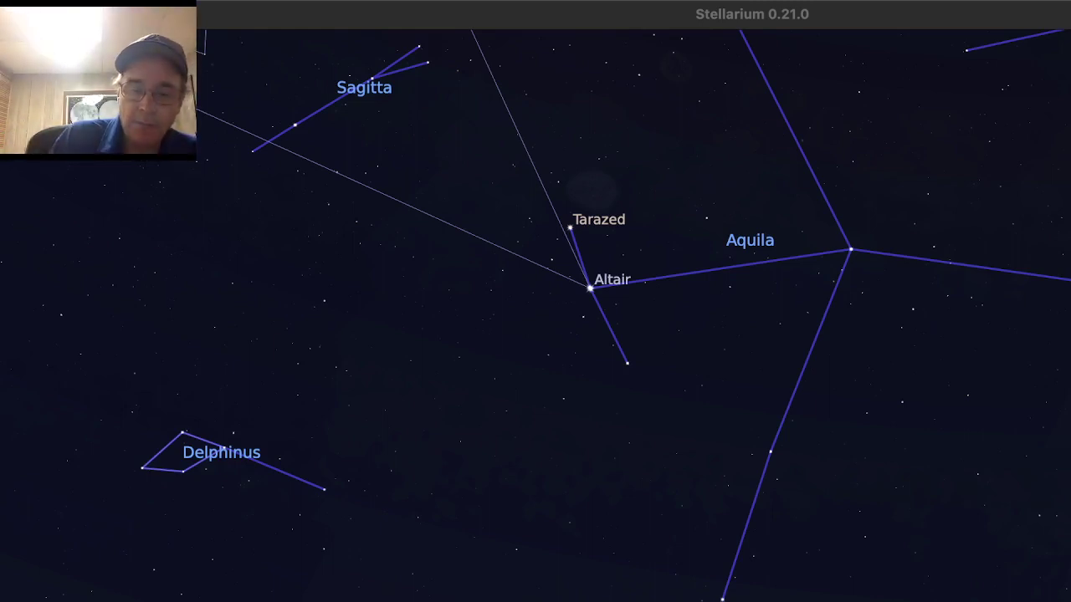
drag(364, 88, 662, 570)
drag(472, 39, 820, 410)
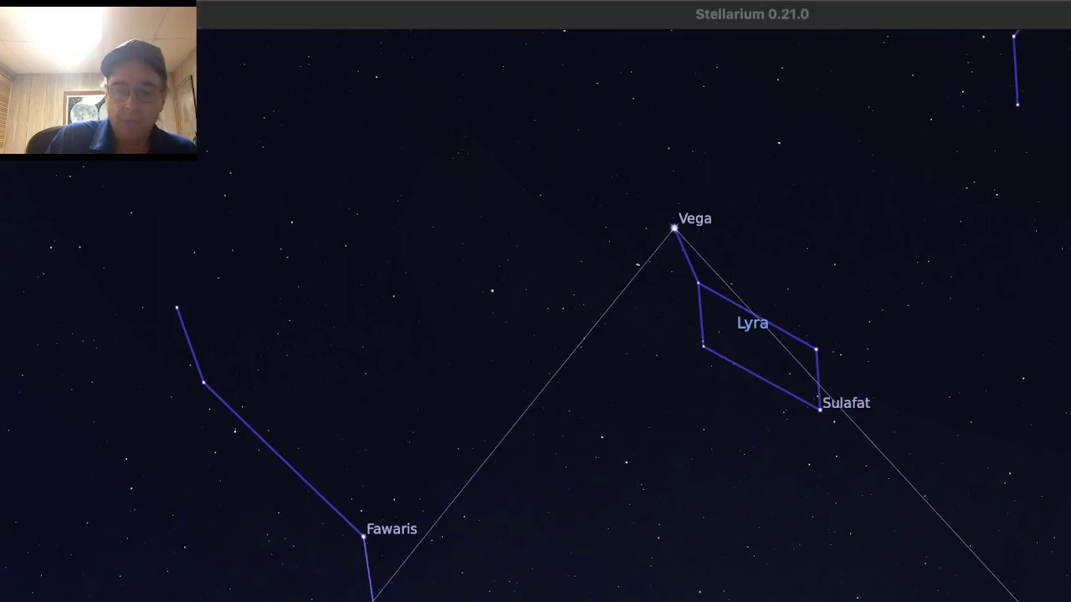
Step: Magnify the lower end of Lyra and select the small nebula between Sheliak and Sulafat
scroll(752, 430, up, 6)
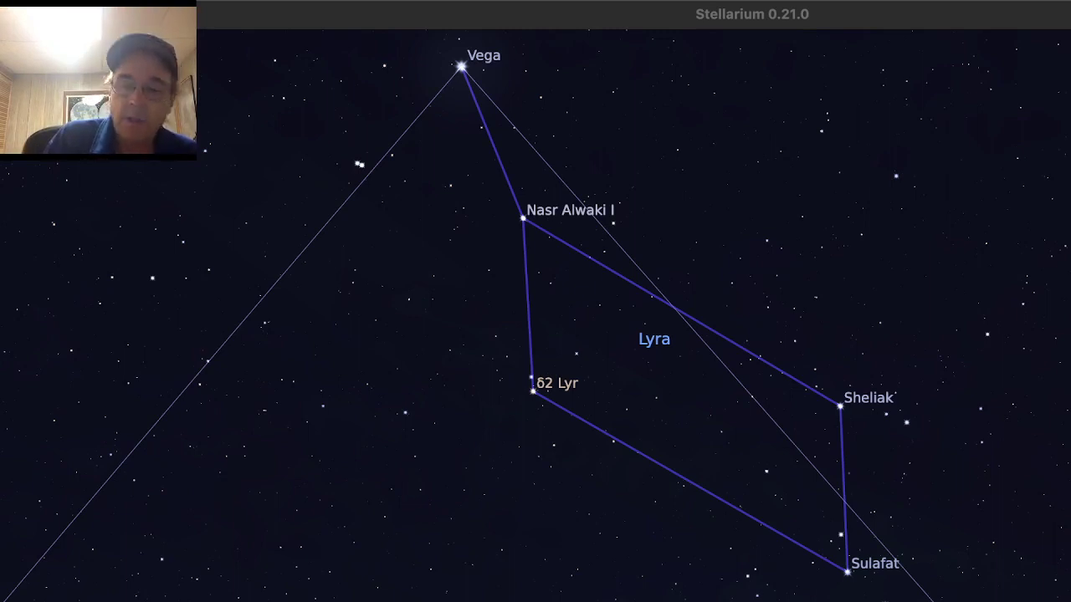
drag(655, 339, 457, 232)
scroll(536, 316, up, 4)
scroll(535, 316, up, 3)
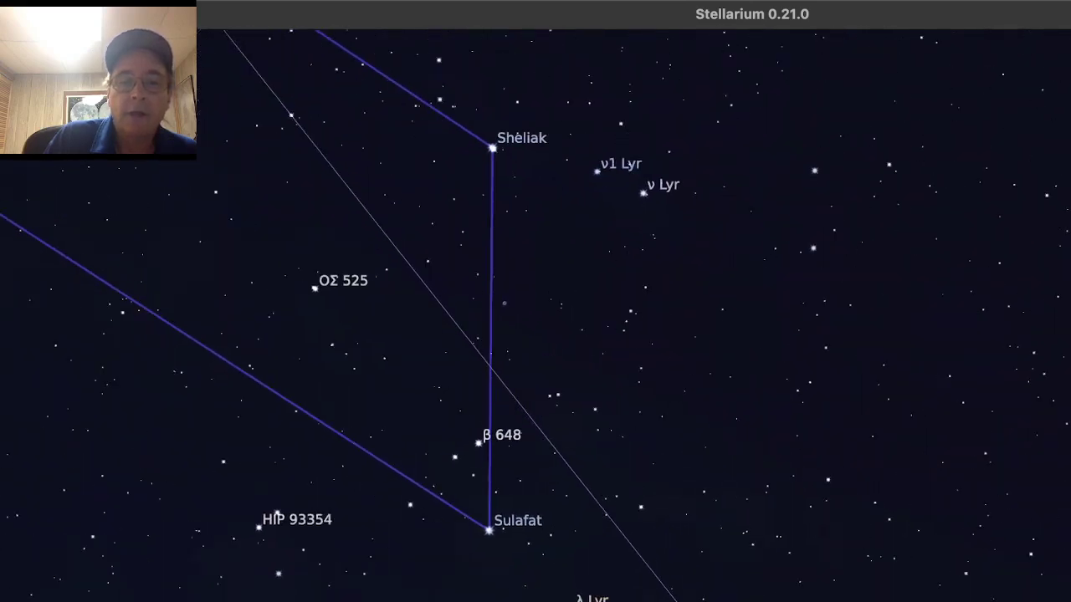
drag(535, 316, 665, 300)
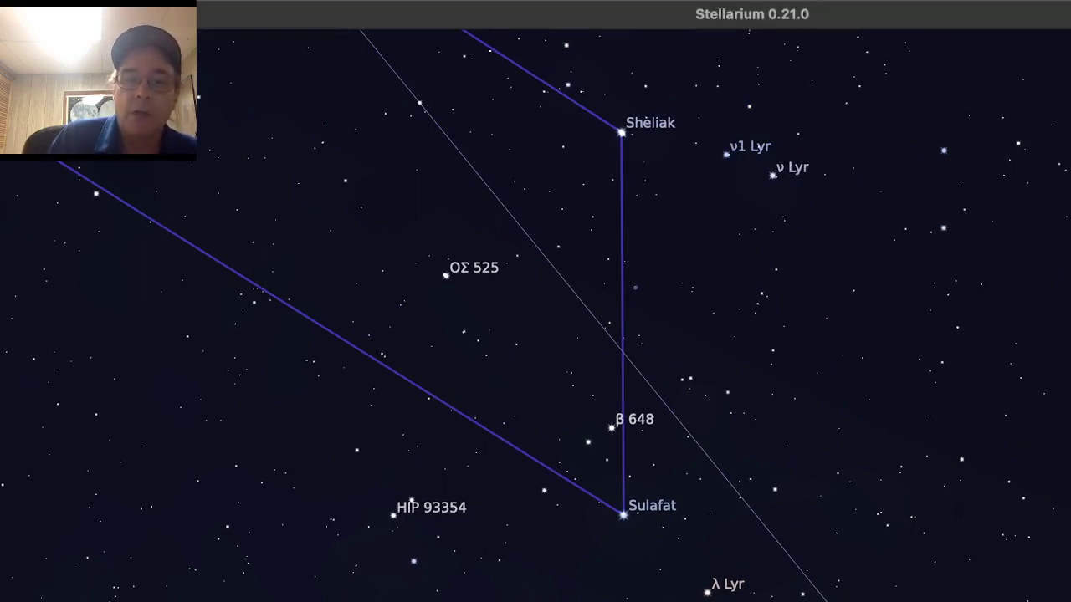
click(635, 287)
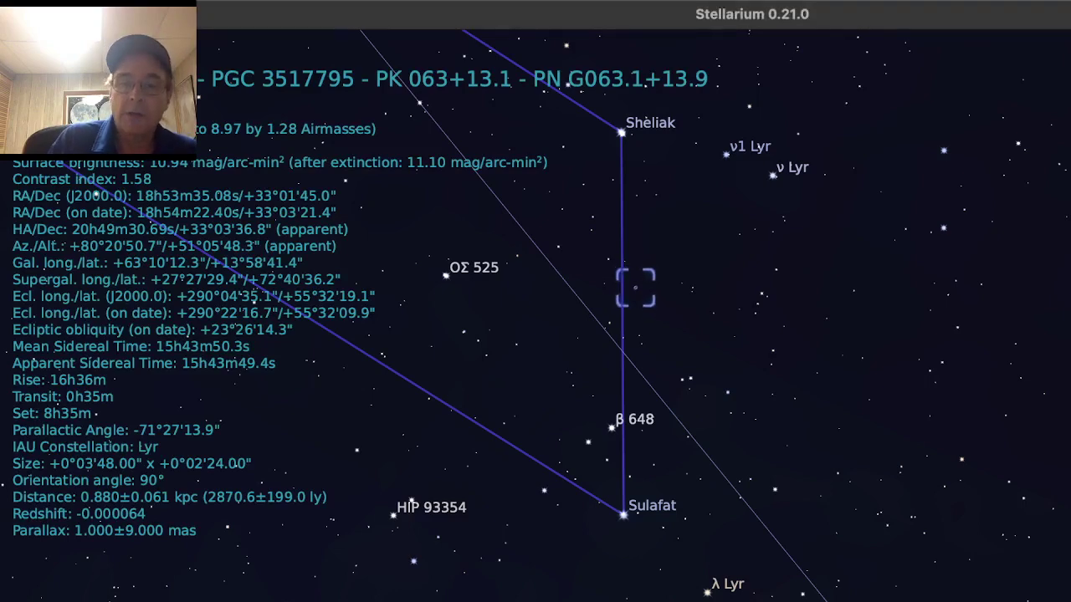
Step: Magnify the selected nebula between Sheliak and Sulafat and examine its ring shape
key(space)
scroll(752, 430, up, 3)
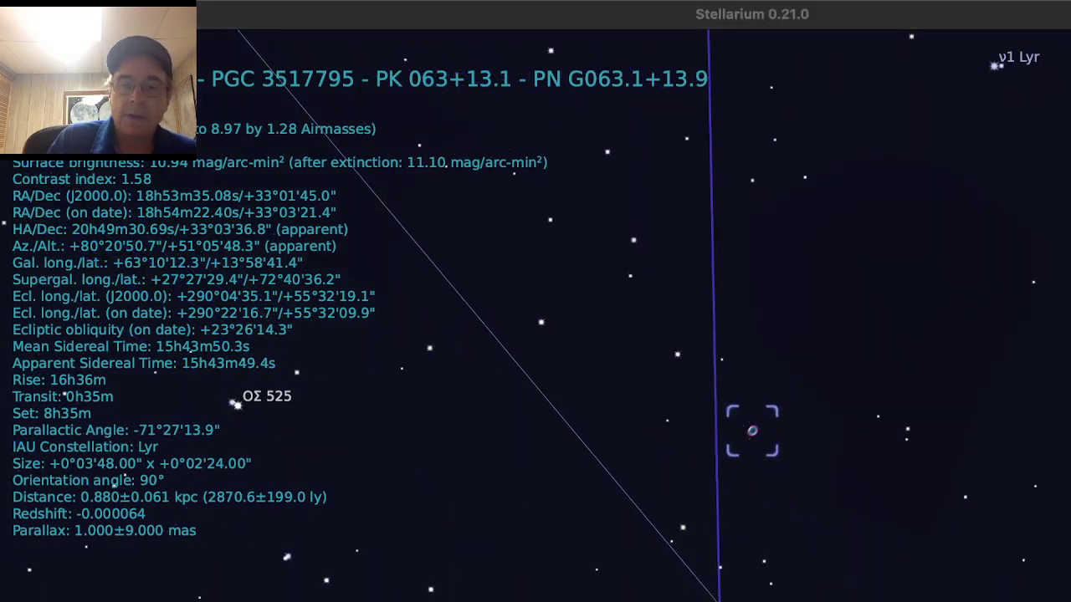
drag(752, 431, 703, 335)
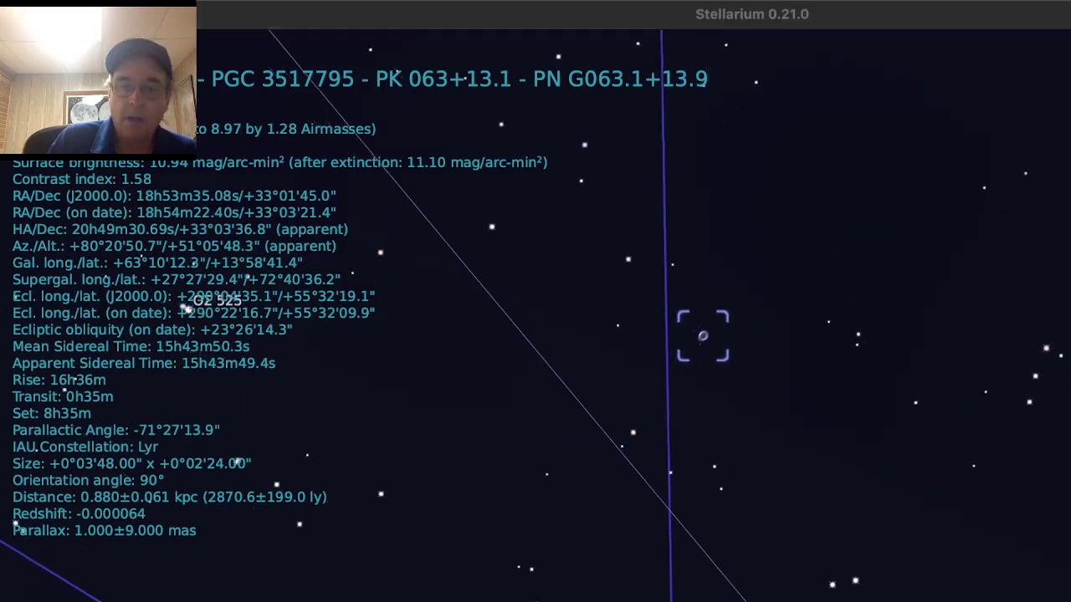
scroll(703, 335, up, 4)
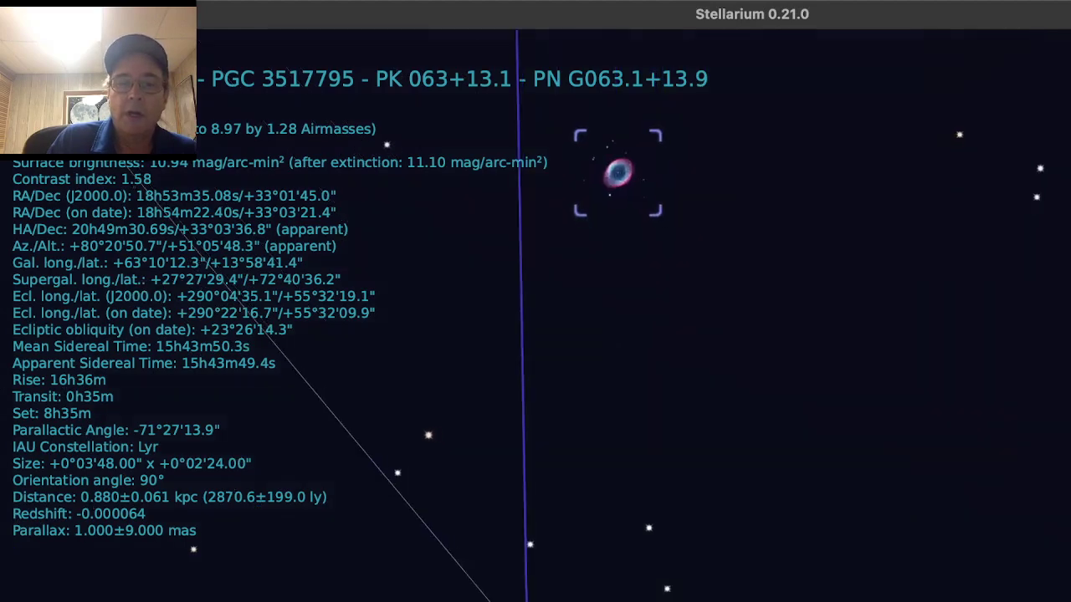
drag(618, 172, 644, 276)
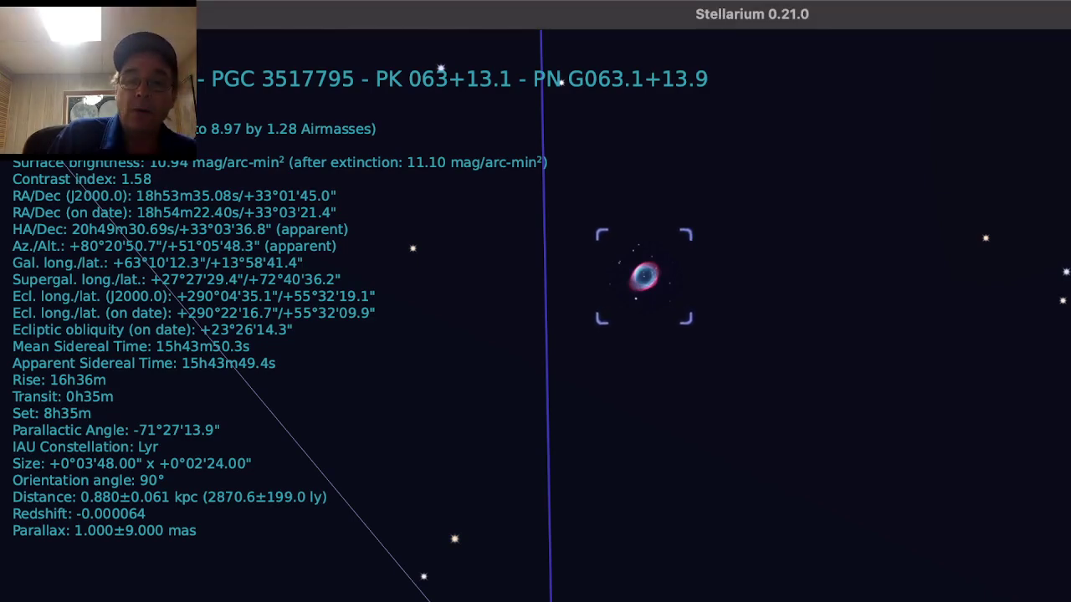
scroll(645, 316, up, 2)
Step: Widen the view from Lyra to Vega, Deneb and Cygnus, and clear the nebula selection
scroll(644, 316, down, 4)
scroll(682, 330, down, 10)
scroll(749, 426, down, 1)
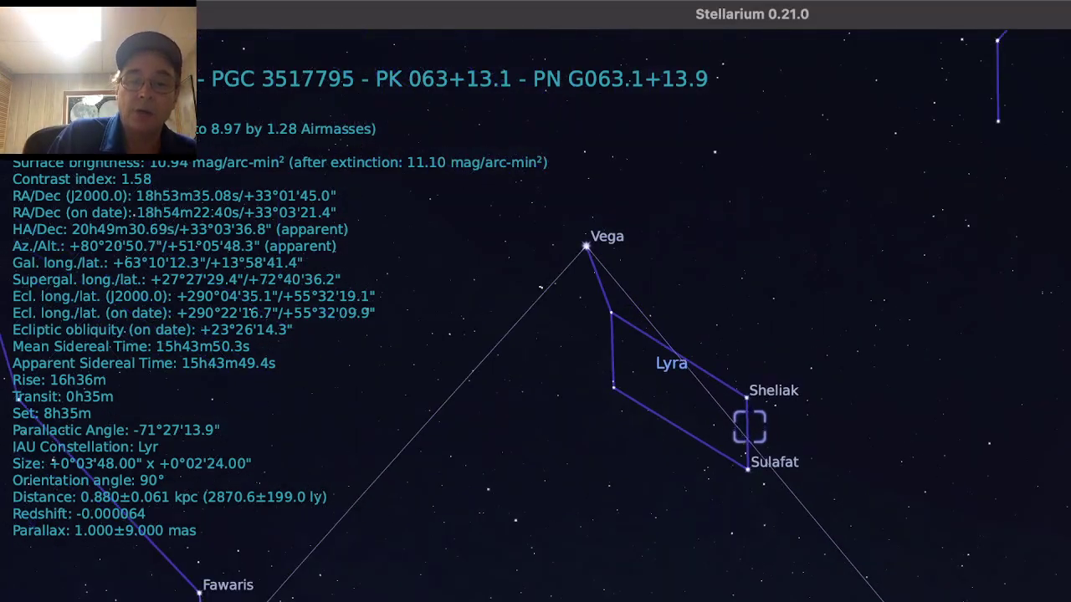
drag(749, 425, 952, 283)
scroll(752, 430, down, 4)
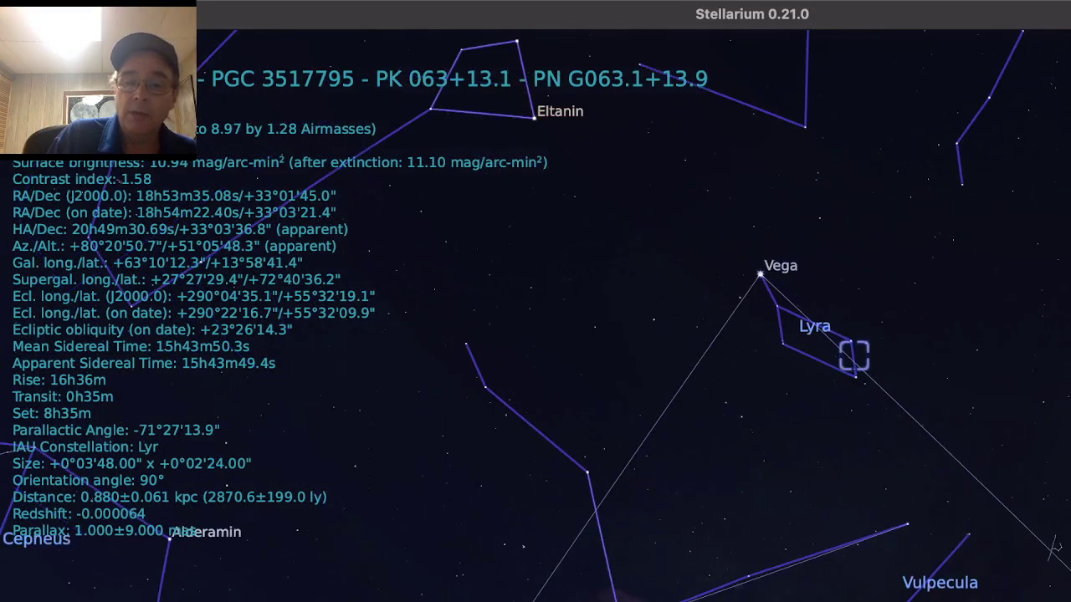
drag(752, 430, 738, 247)
drag(1039, 371, 1036, 374)
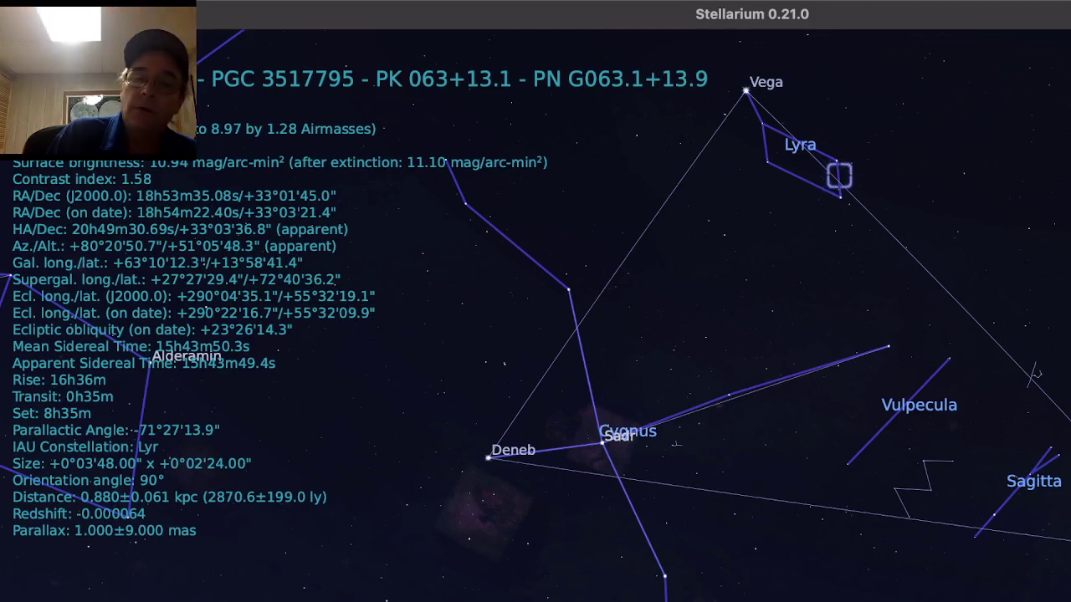
key(Escape)
scroll(535, 316, down, 5)
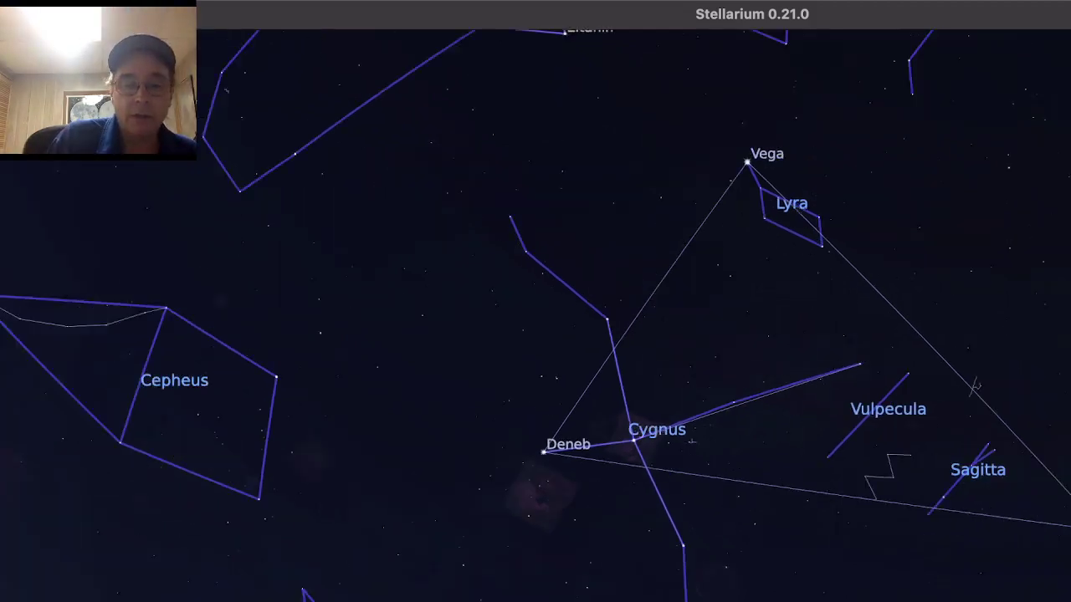
Step: Turn to the northern horizon and bring Camelopardalis, Cepheus and Cassiopeia into closer view
drag(459, 401, 793, 239)
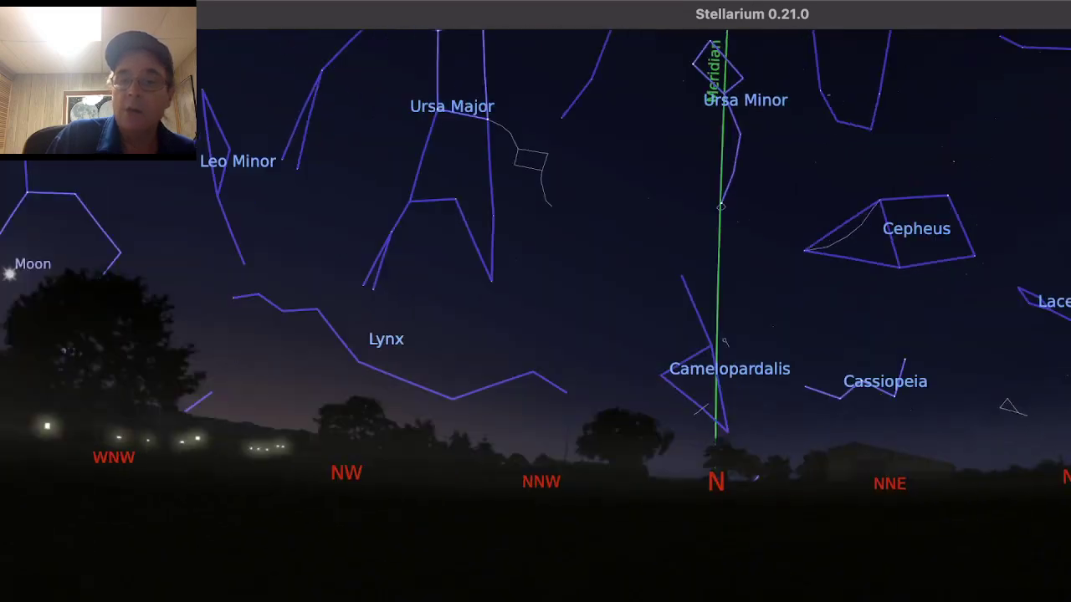
key(Page_Up)
scroll(535, 301, up, 4)
drag(923, 382, 461, 386)
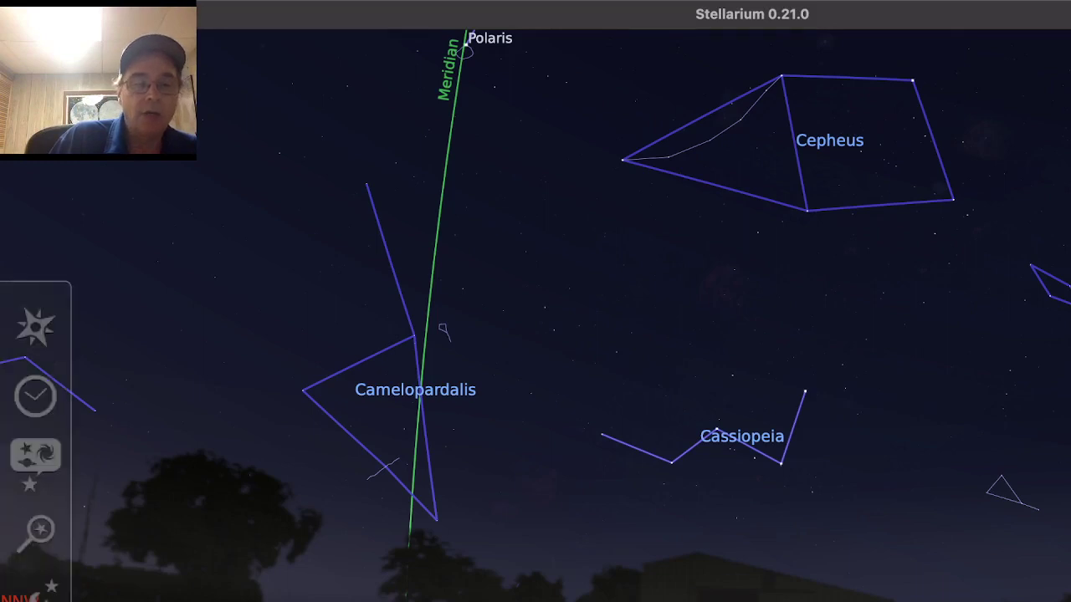
Step: Advance the time on July 12, 2021 to 23:14:13 while following Camelopardalis and Cassiopeia, and close the date and time settings
click(36, 394)
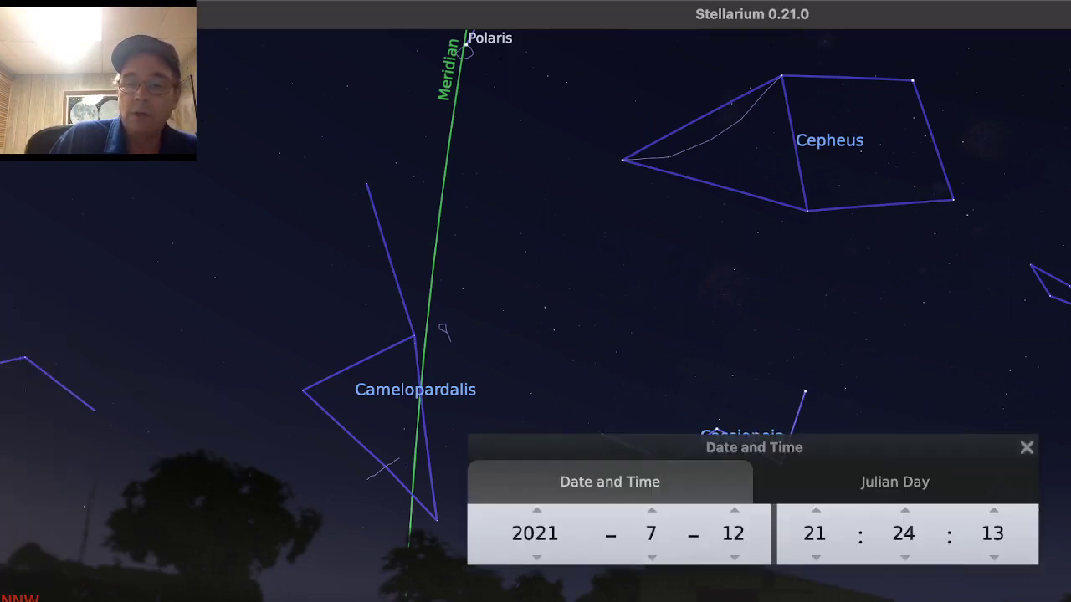
click(904, 511)
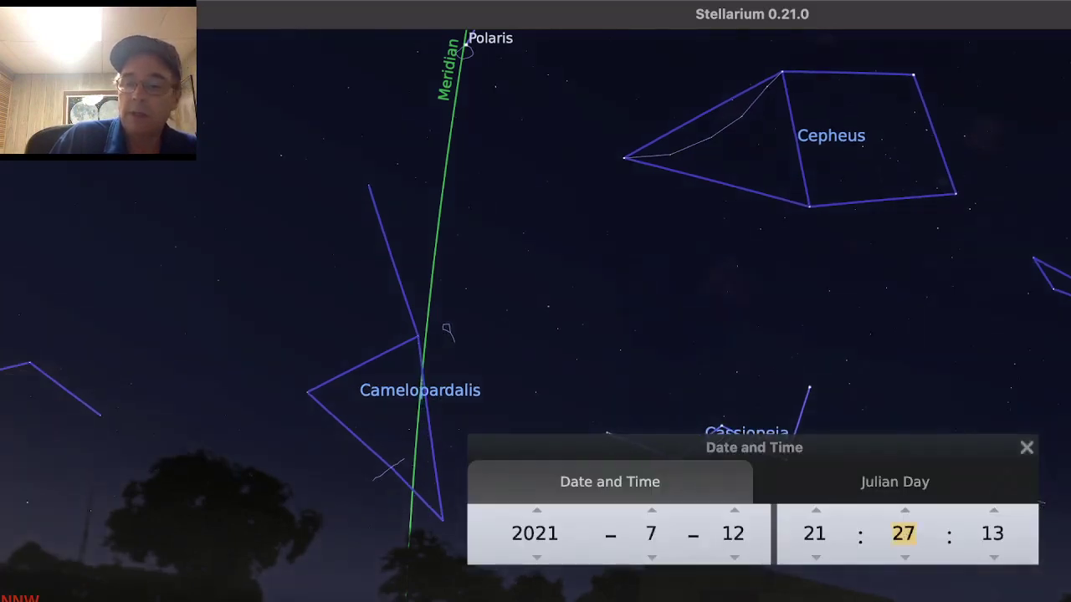
scroll(903, 534, up, 14)
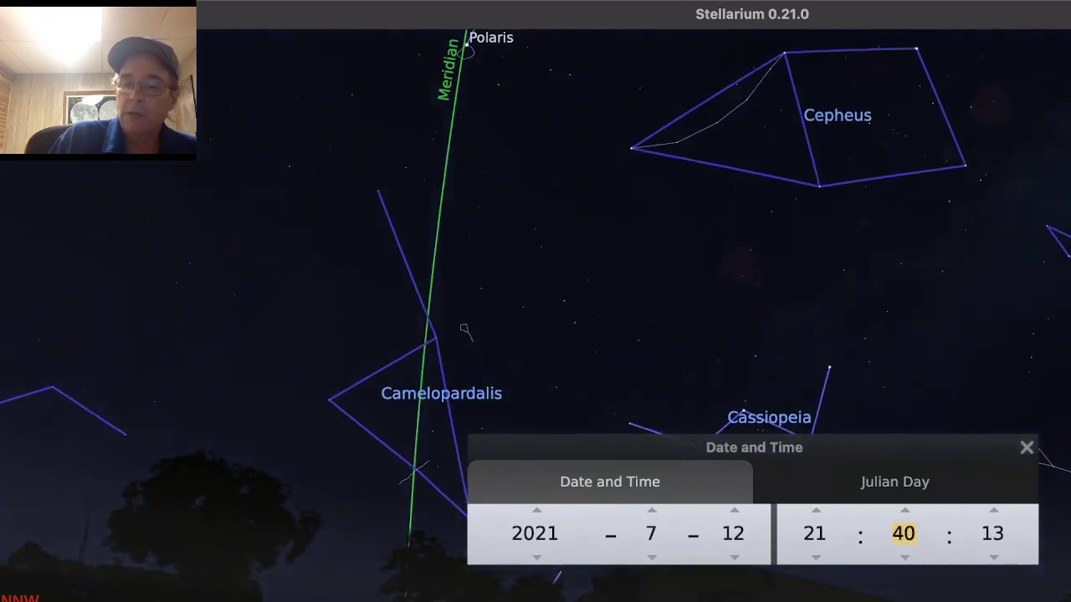
scroll(904, 533, up, 13)
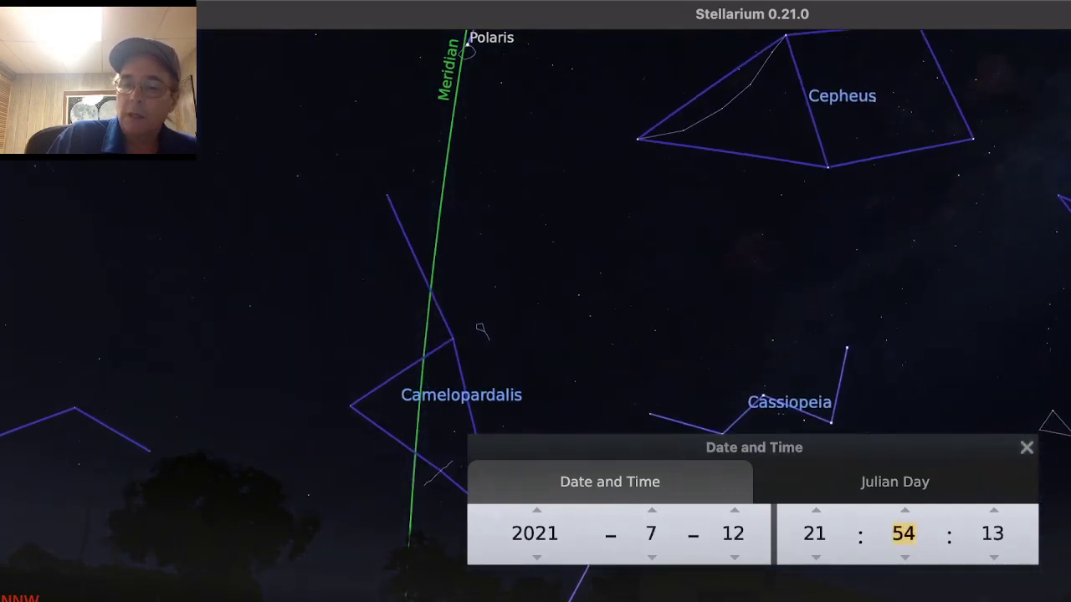
scroll(904, 534, up, 10)
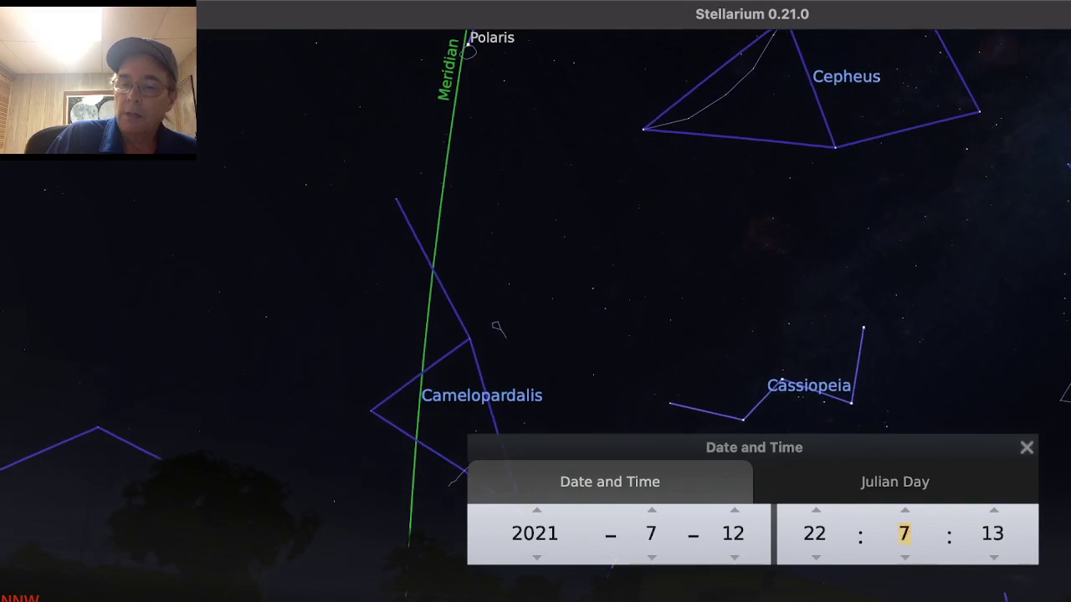
drag(586, 335, 545, 215)
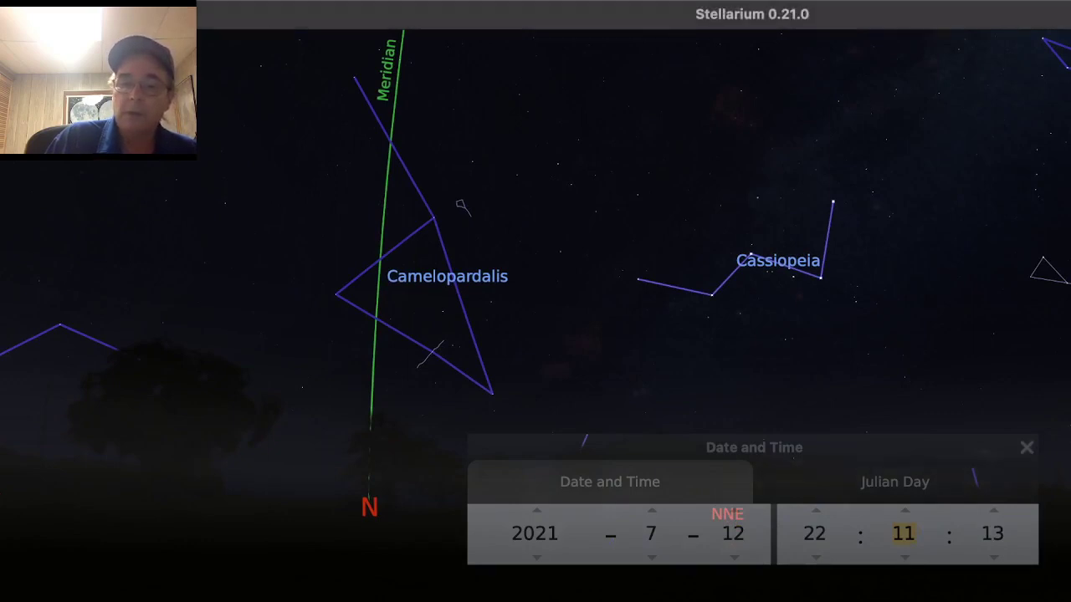
click(904, 511)
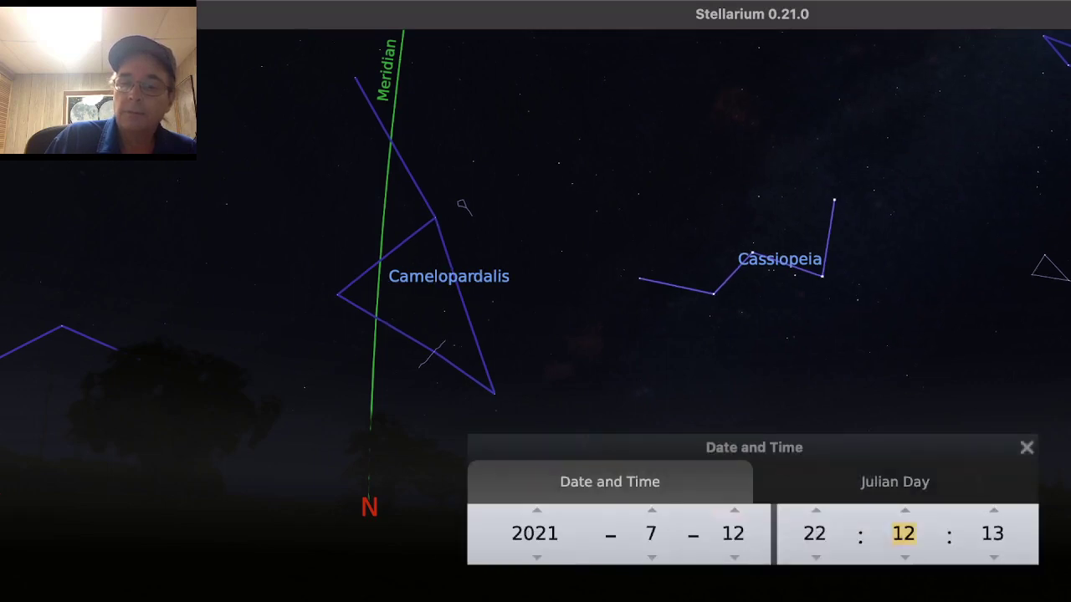
scroll(903, 534, up, 12)
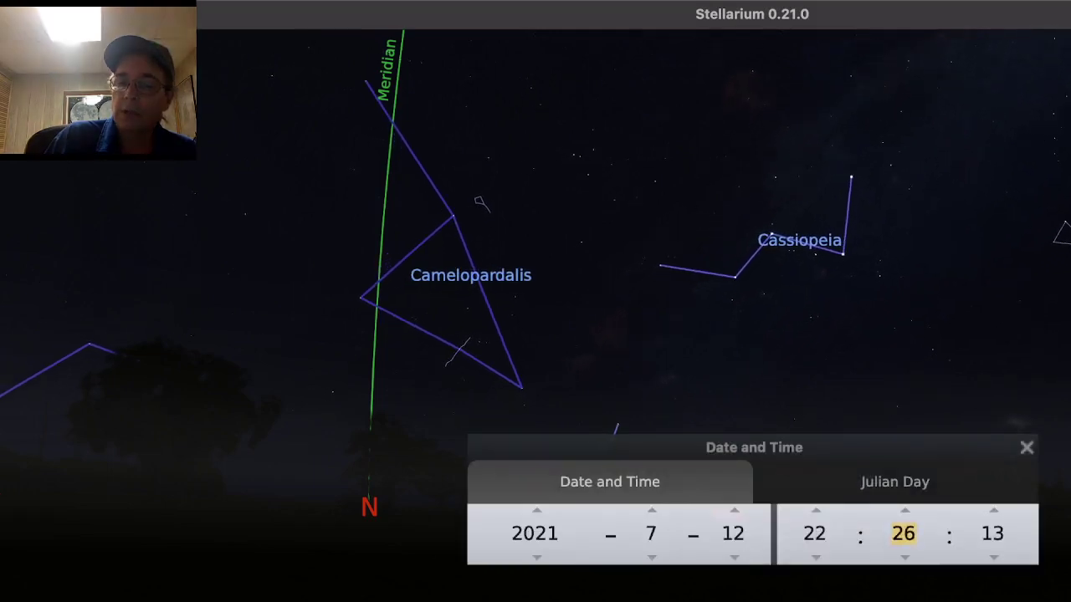
scroll(903, 533, up, 14)
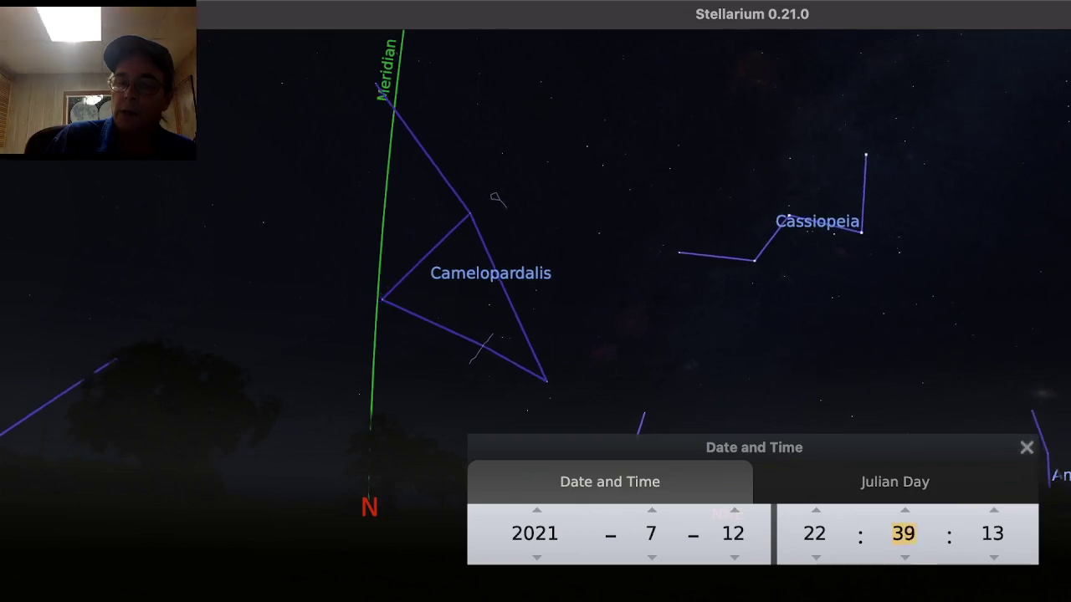
scroll(904, 534, up, 13)
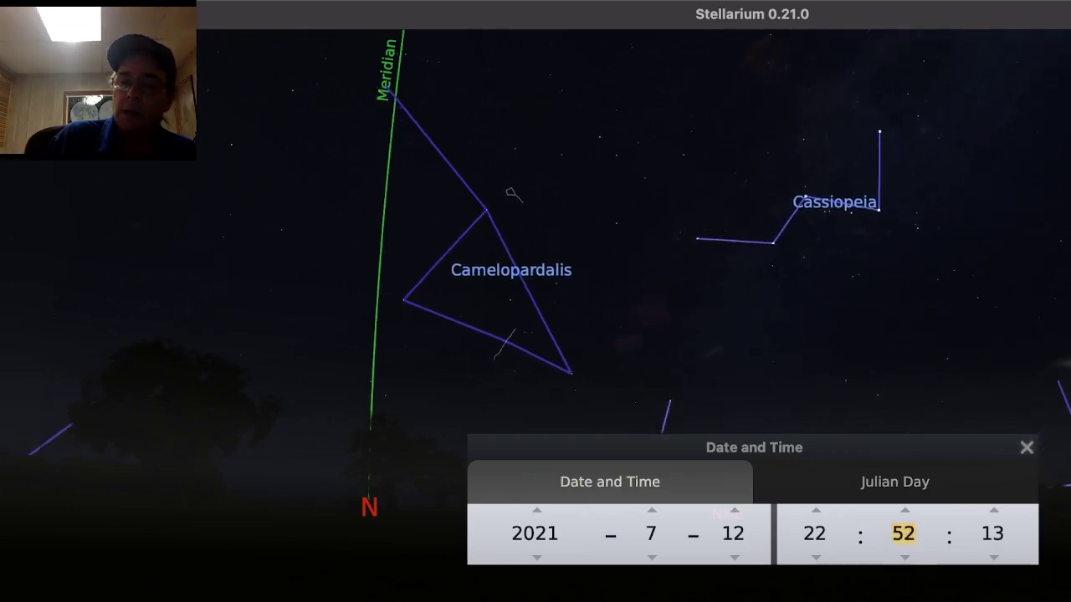
scroll(903, 534, up, 14)
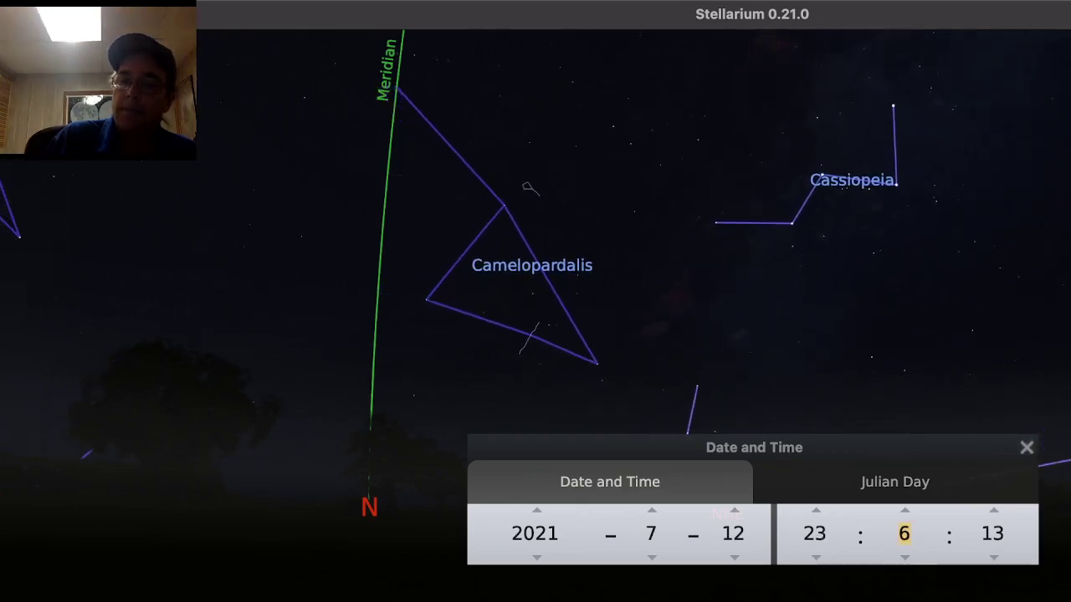
scroll(904, 534, up, 1)
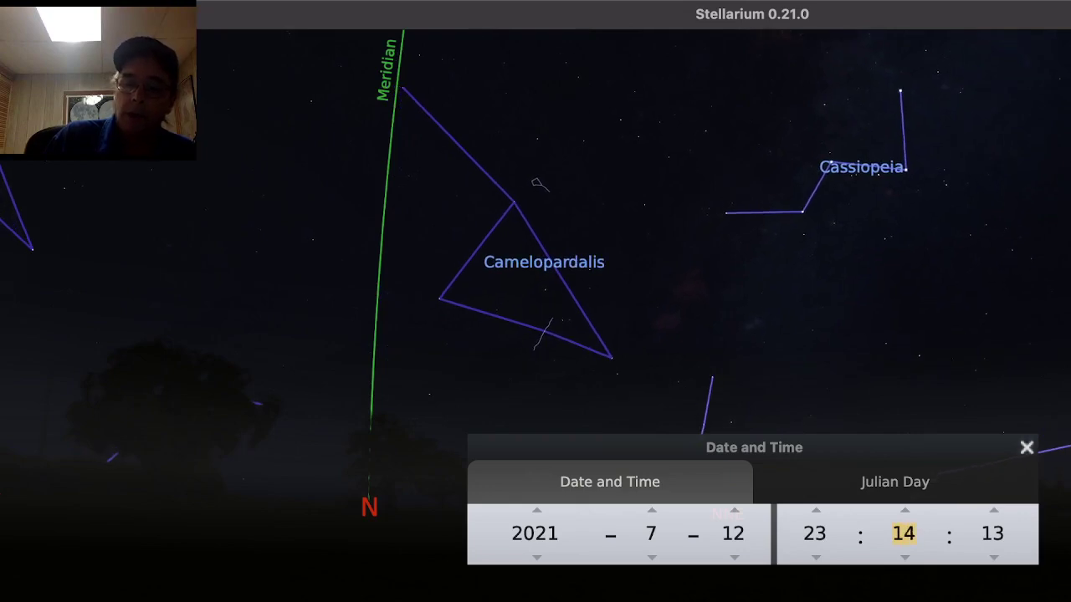
click(1026, 448)
Step: Examine the northern and northeastern sky around Camelopardalis, Cassiopeia, Andromeda and Pegasus
drag(862, 351, 504, 346)
scroll(752, 432, up, 3)
scroll(753, 432, down, 5)
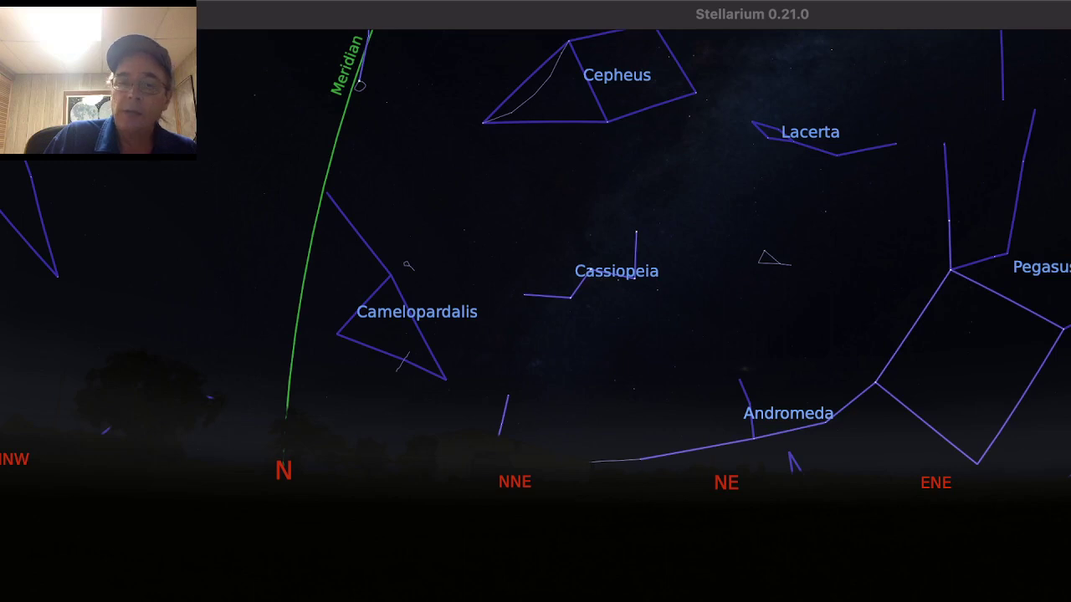
scroll(752, 431, up, 3)
key(Left)
key(Left)
key(Down)
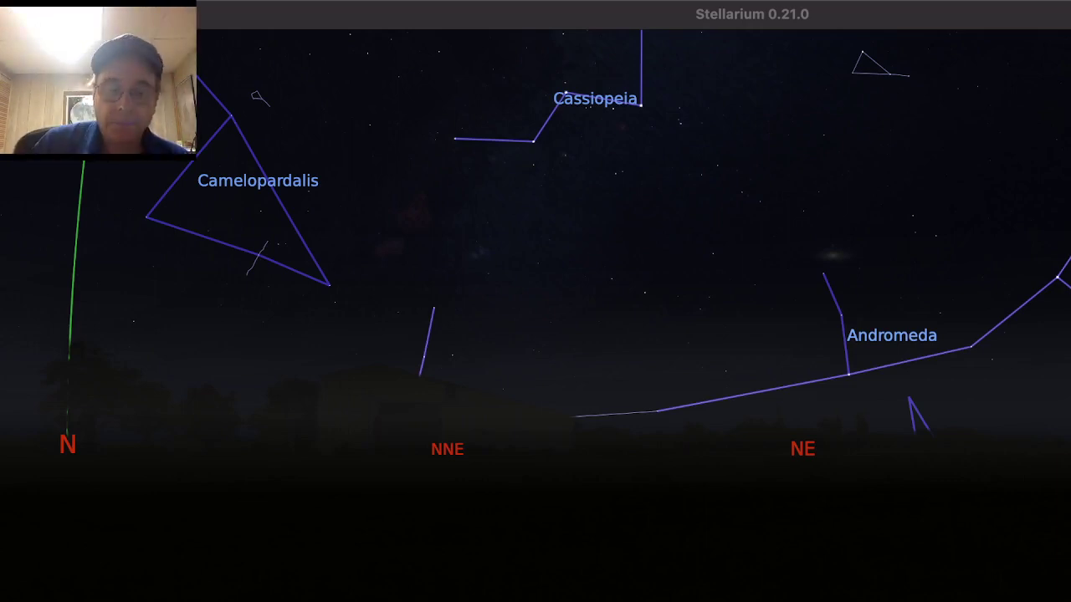
drag(535, 301, 755, 439)
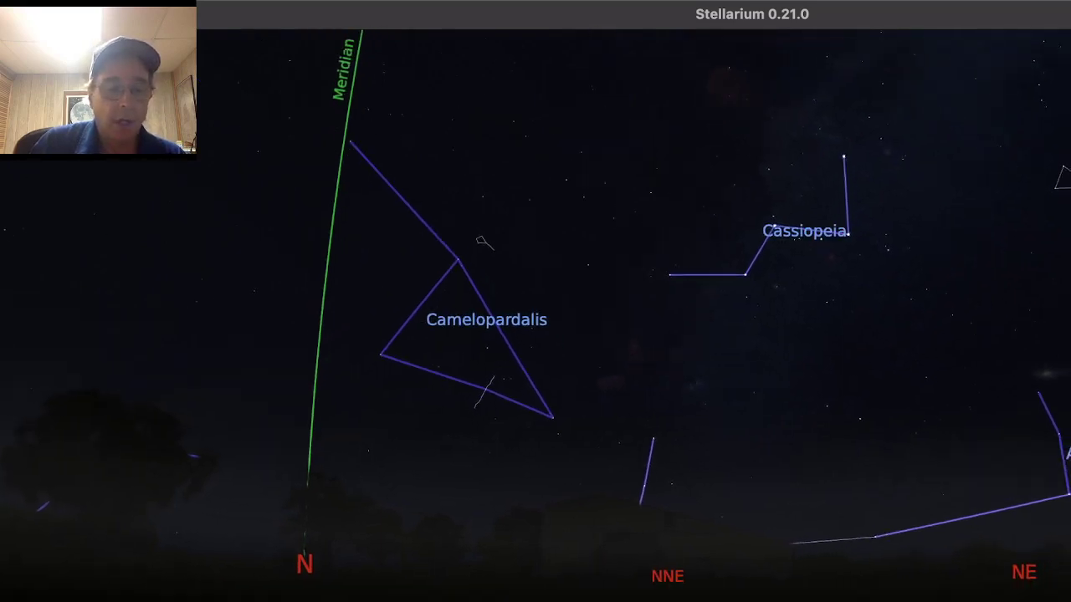
Step: Display the constellation artwork, view the figures from Camelopardalis and Cassiopeia to Andromeda, and hide the artwork again
key(r)
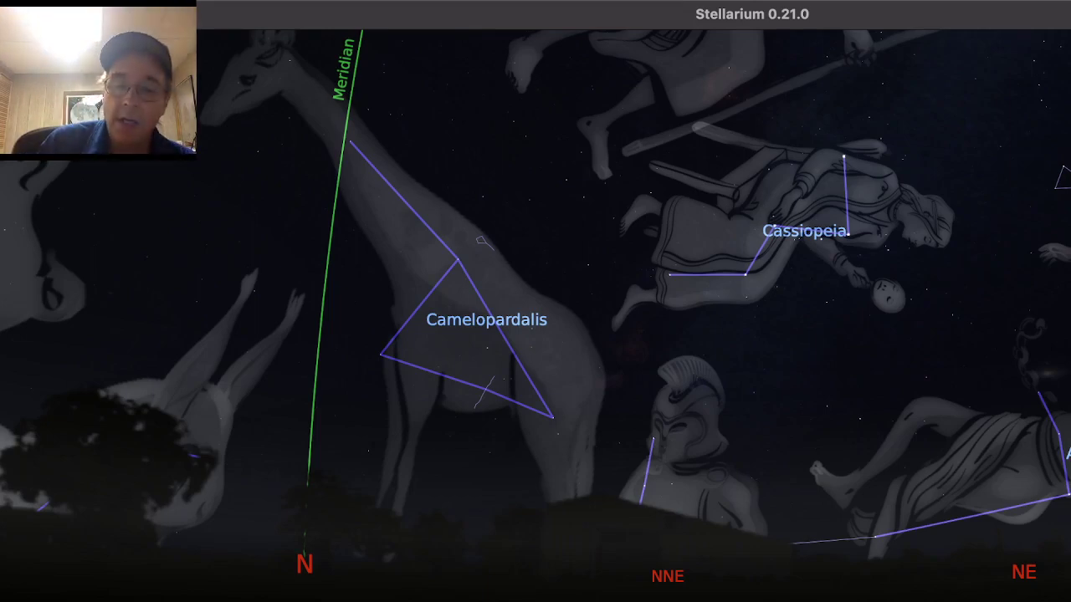
drag(635, 318, 414, 276)
mouse_move(636, 352)
mouse_down()
mouse_move(623, 315)
mouse_move(512, 185)
mouse_up()
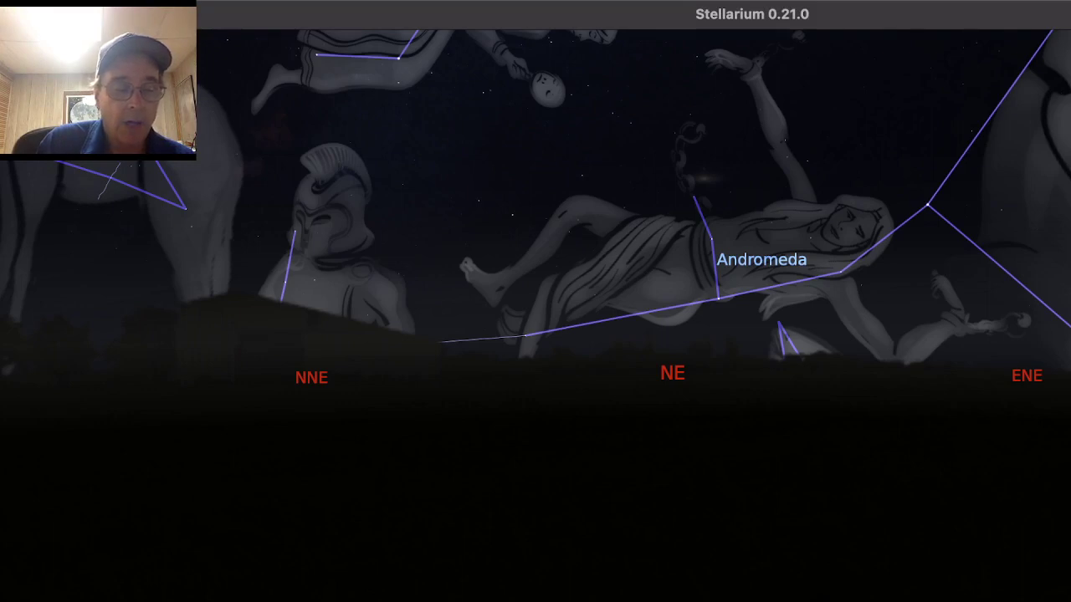
key(r)
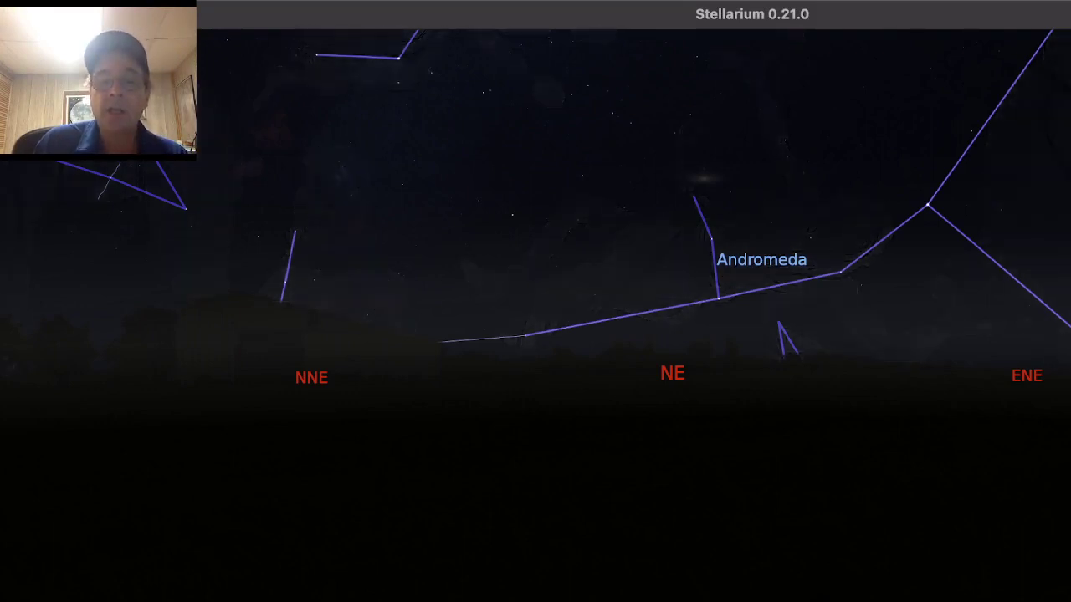
Step: Compare the positions of Cassiopeia, Andromeda and the square of Pegasus above the northeastern horizon
drag(536, 301, 727, 417)
scroll(536, 315, up, 3)
scroll(536, 315, down, 4)
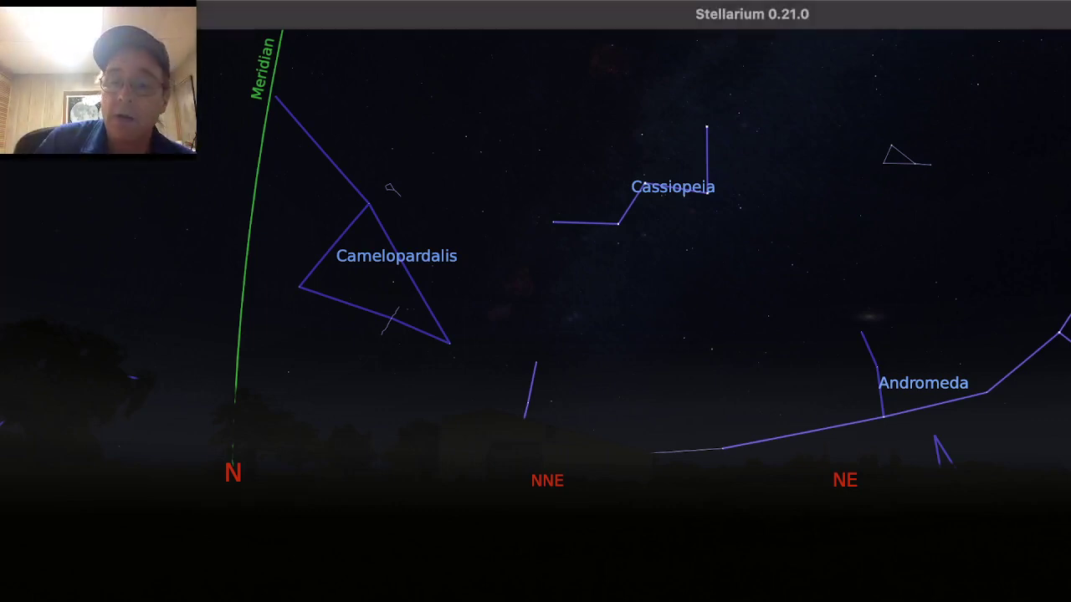
key(Right)
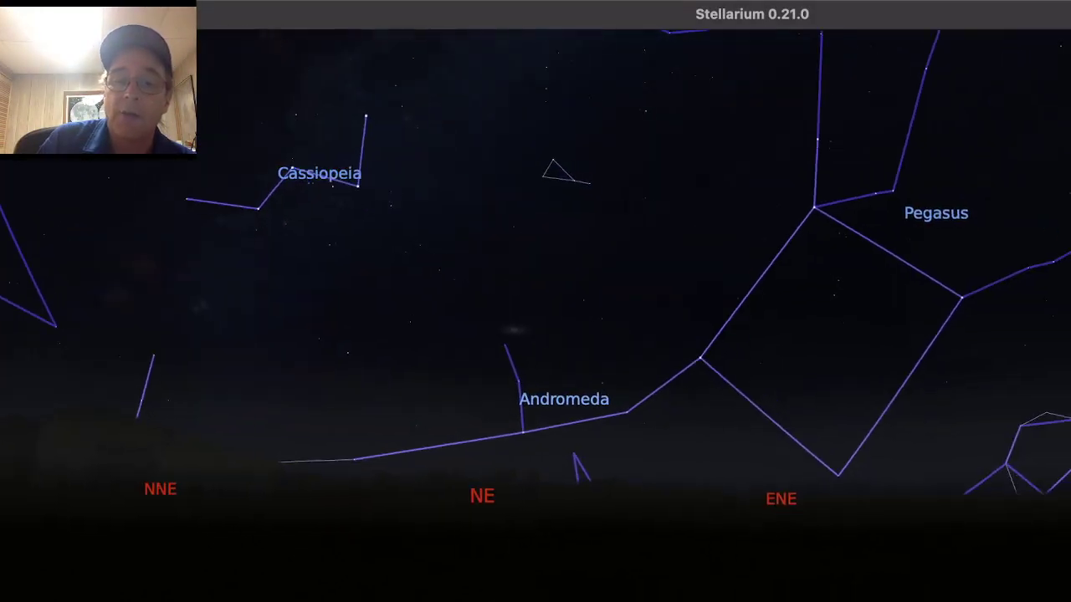
key(Page_Up)
key(Page_Down)
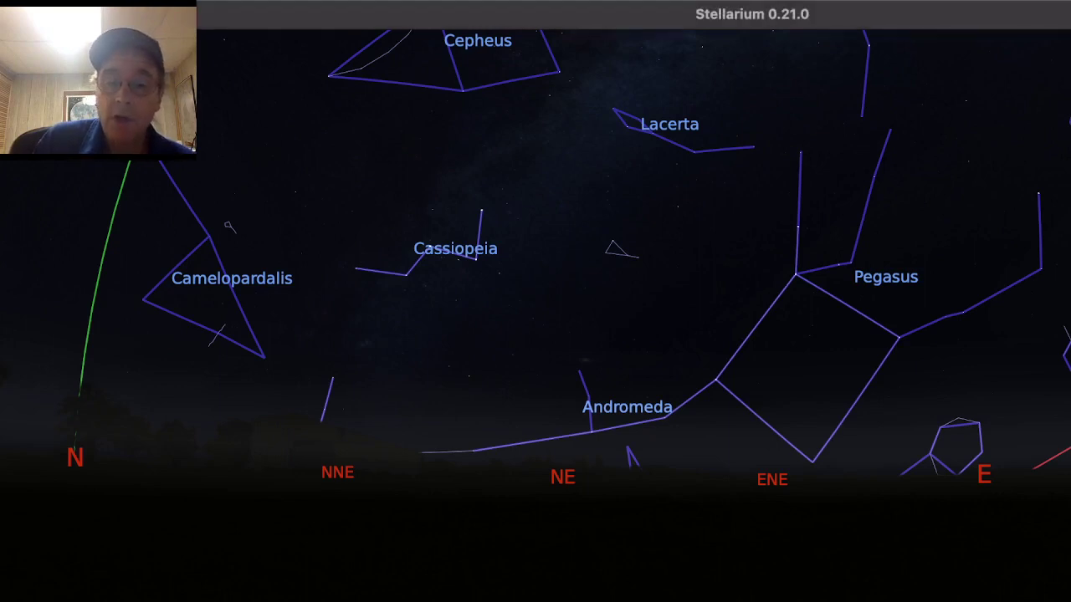
Step: Inspect the star at the upper tip of Andromeda's short branch, beside the faint galaxy, and clear its selection
scroll(753, 427, up, 3)
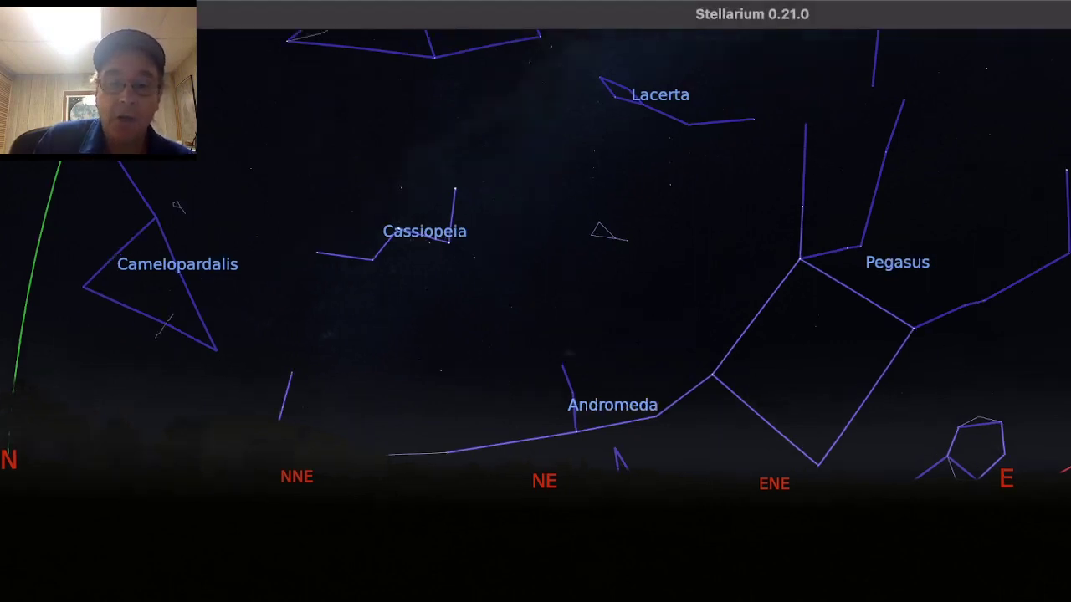
click(545, 359)
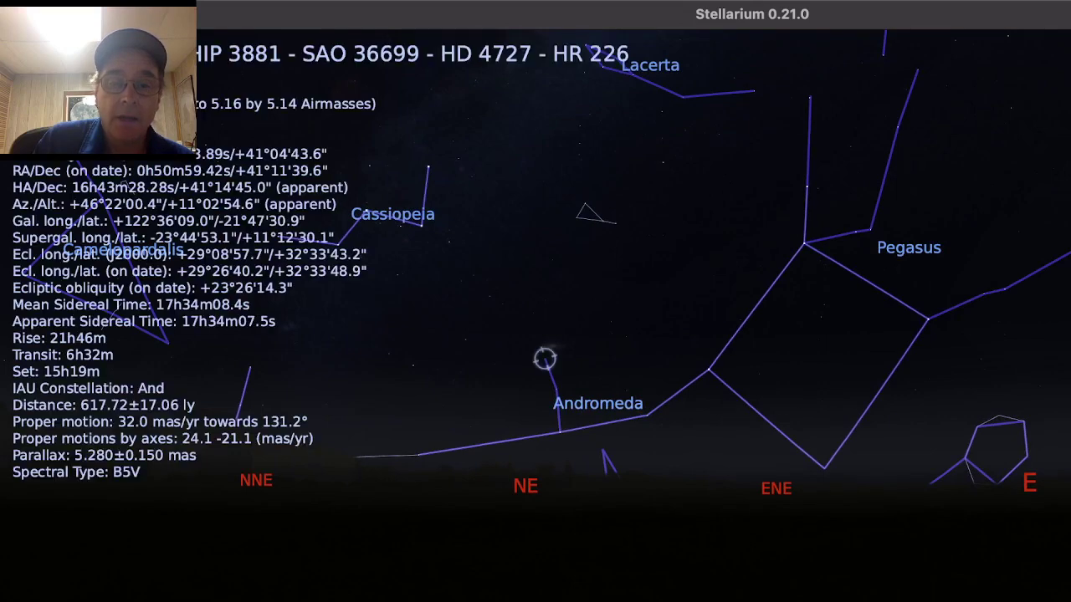
right_click(544, 359)
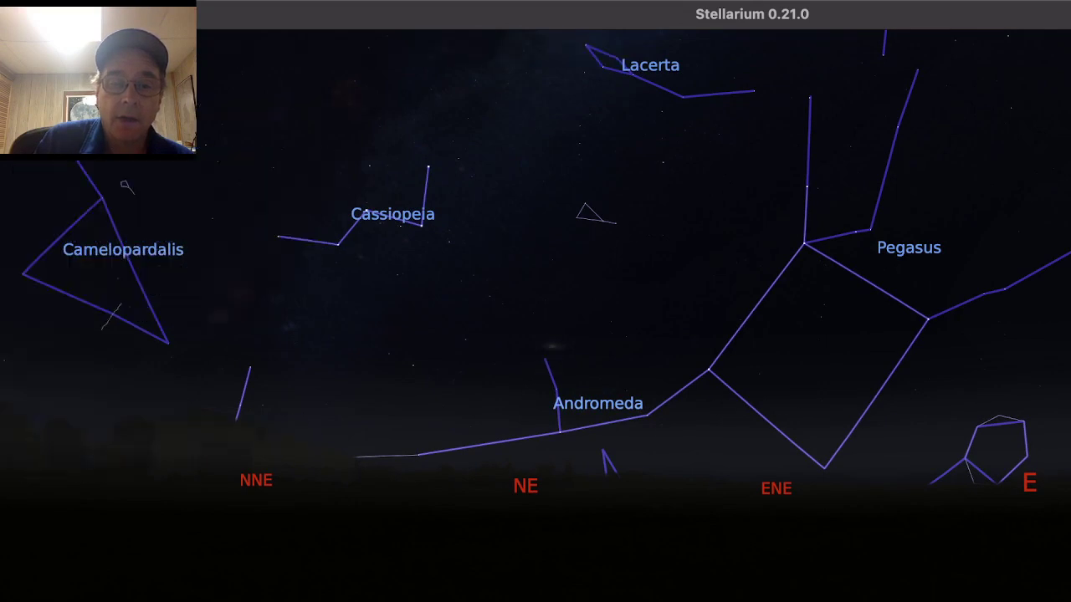
scroll(744, 421, up, 2)
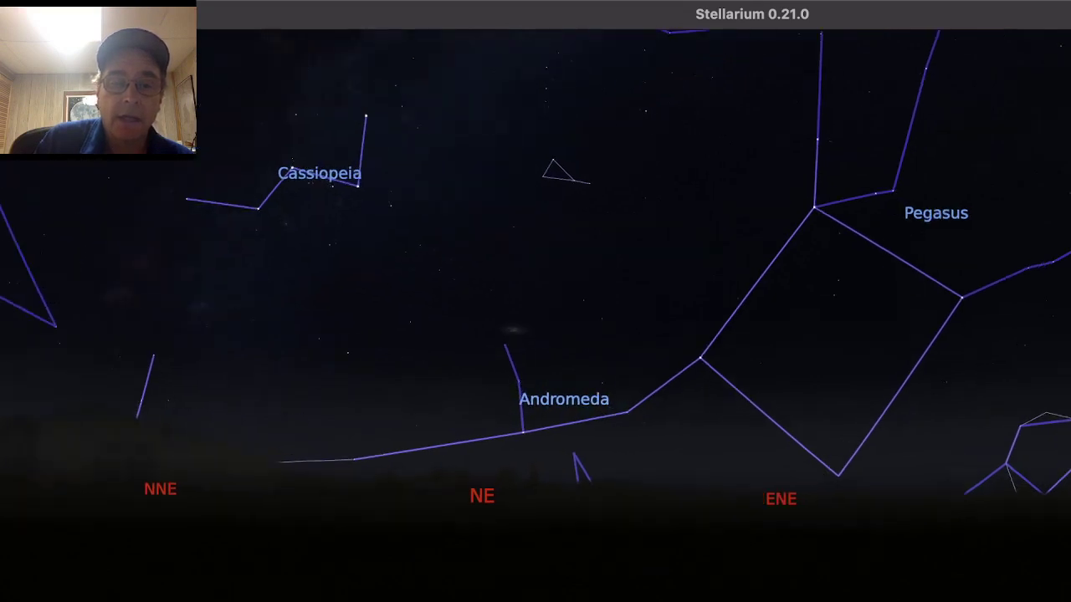
Step: Select the Andromeda Galaxy beside the tip of Andromeda's short branch, centre it and magnify the view around it
scroll(753, 432, up, 3)
click(355, 261)
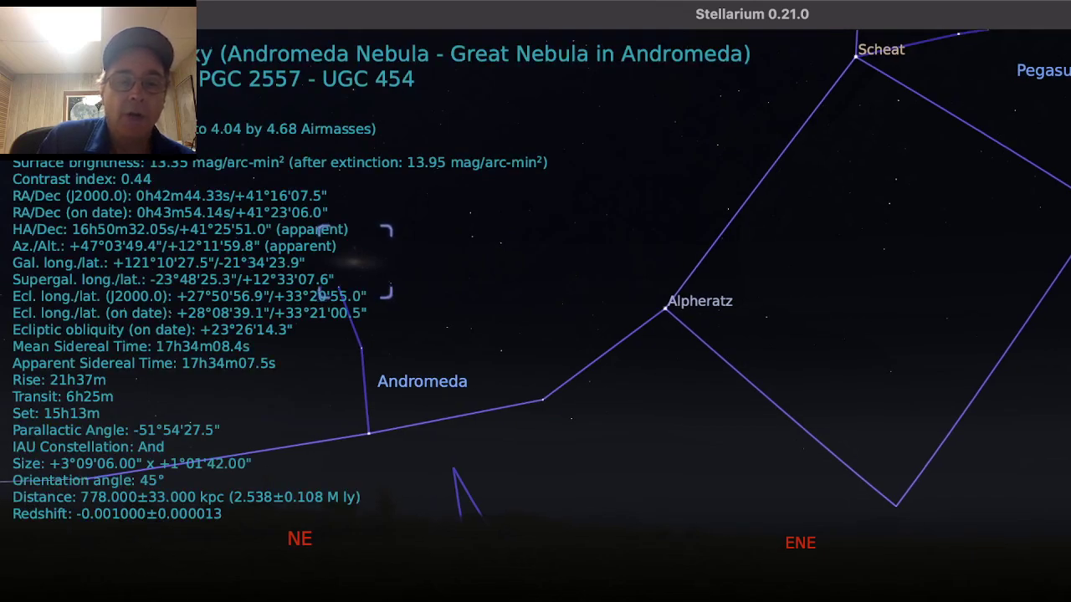
key(space)
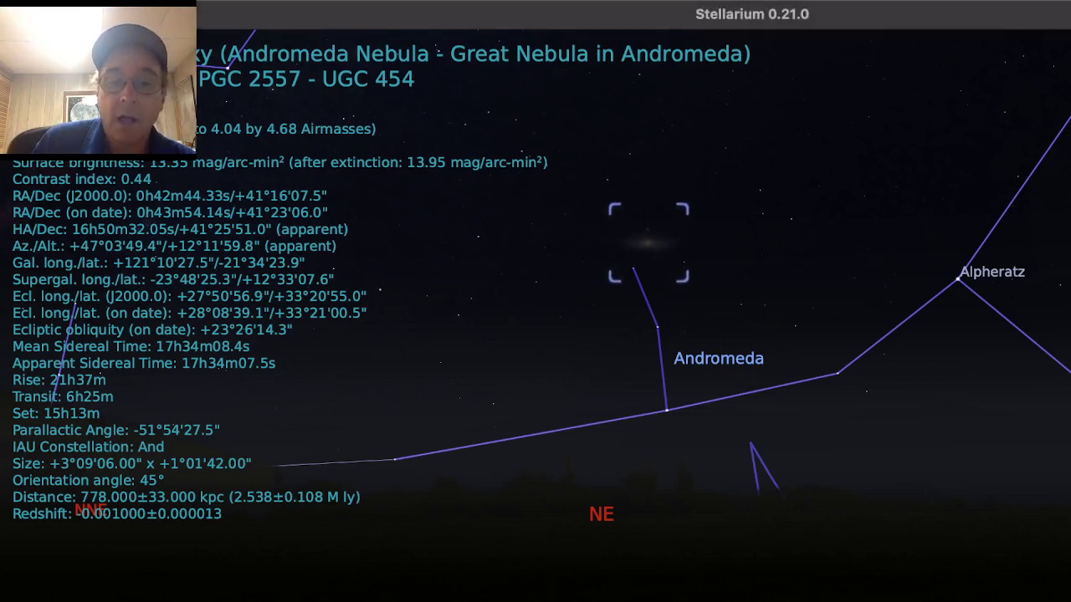
scroll(752, 431, up, 3)
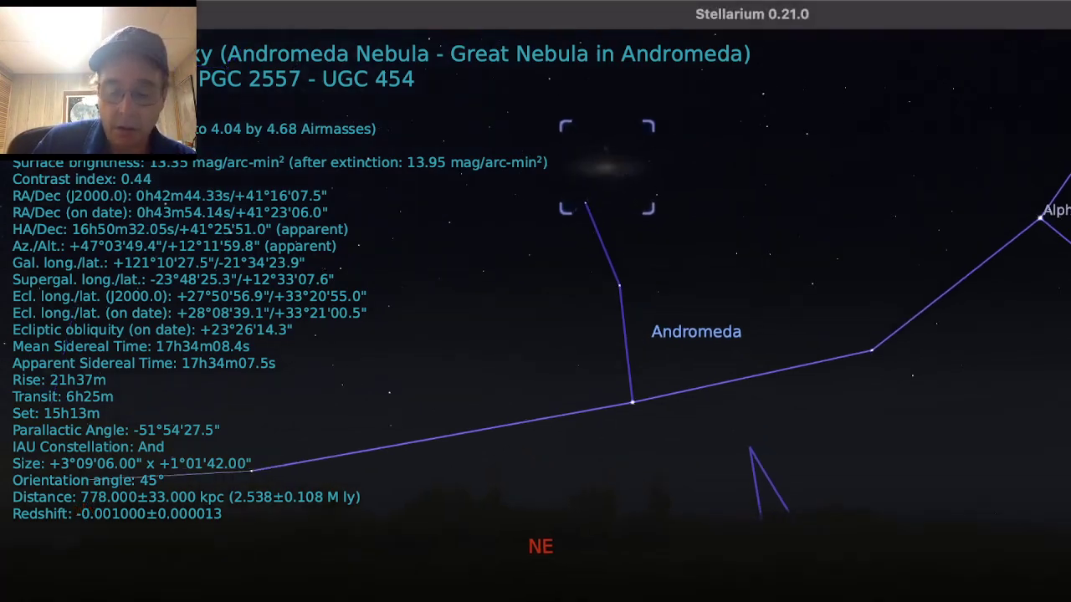
key(slash)
scroll(535, 318, up, 3)
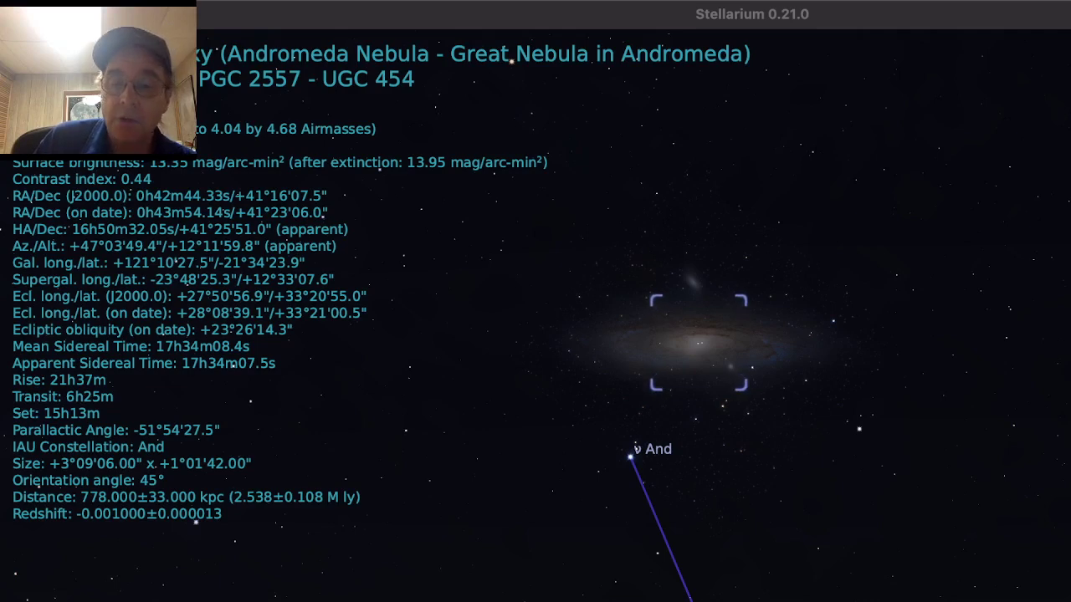
Step: Examine the Andromeda Galaxy's core, dust lanes and two companion galaxies at close range
scroll(699, 343, up, 5)
drag(648, 260, 763, 336)
scroll(627, 410, up, 3)
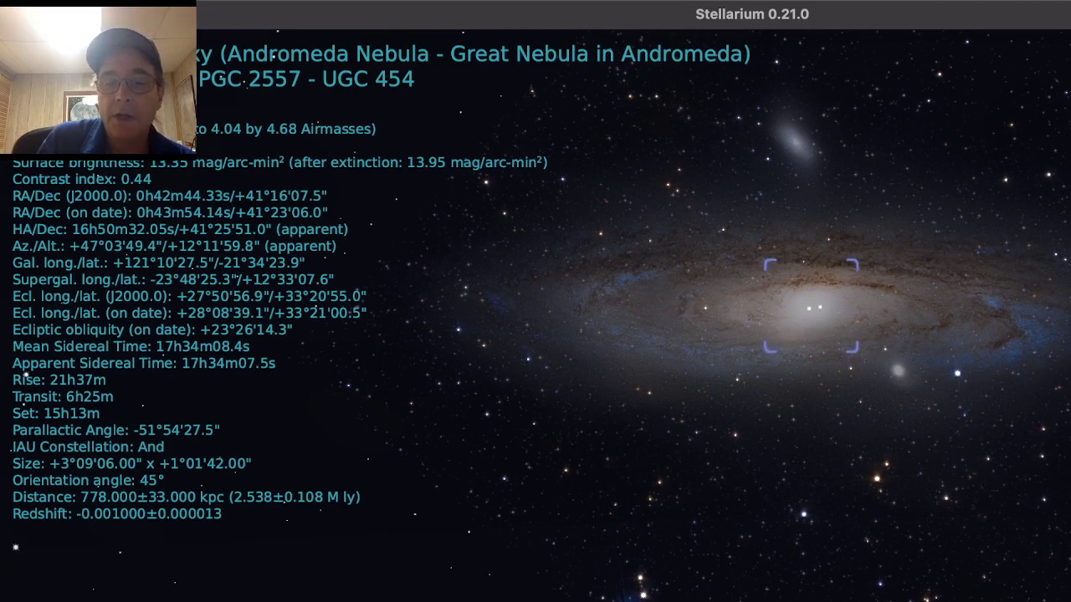
scroll(535, 301, up, 3)
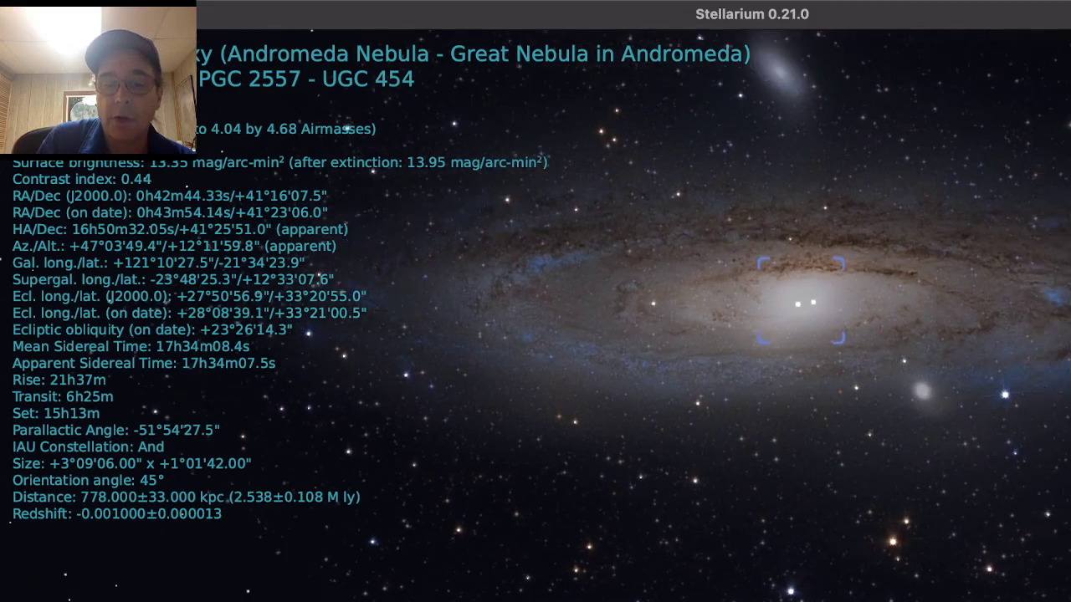
drag(797, 303, 734, 340)
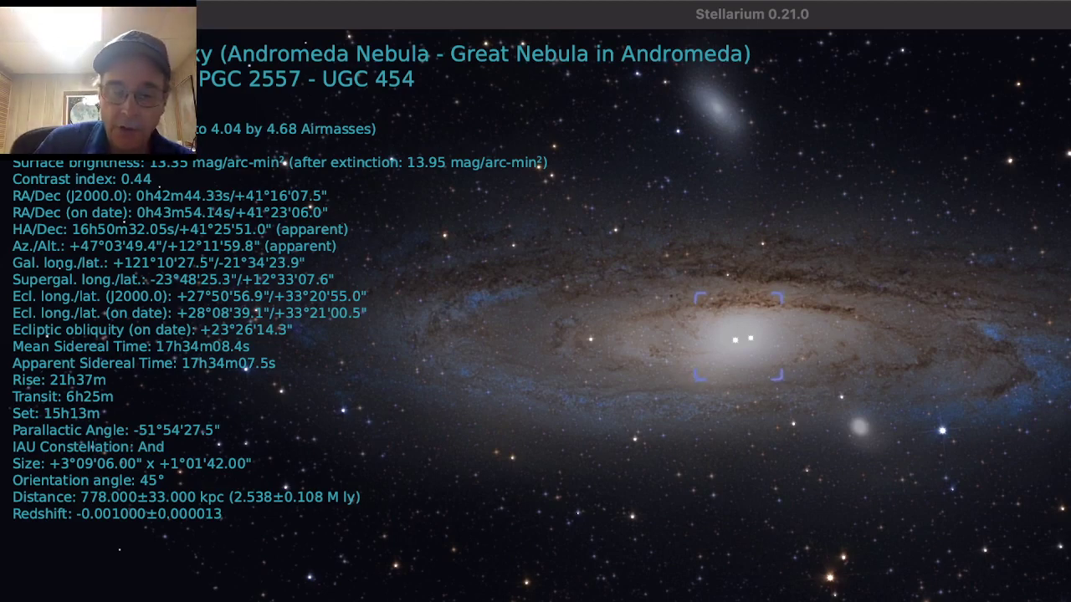
scroll(752, 435, up, 2)
Step: Examine the wide sky from Cassiopeia and Andromeda across Pegasus to Aquarius and Capricornus above the southeastern horizon
scroll(752, 435, down, 5)
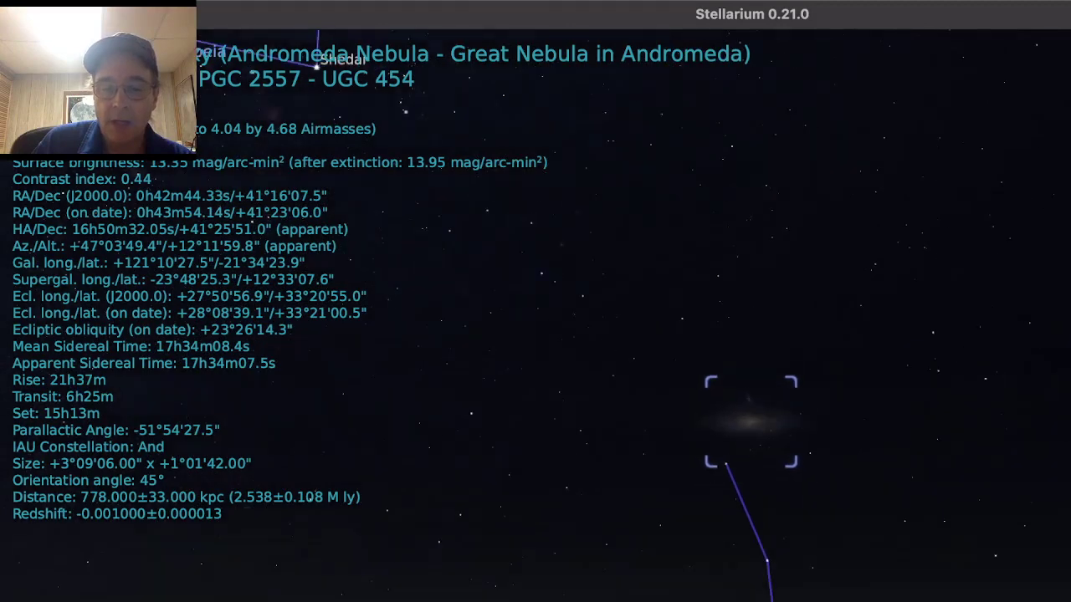
scroll(751, 427, down, 2)
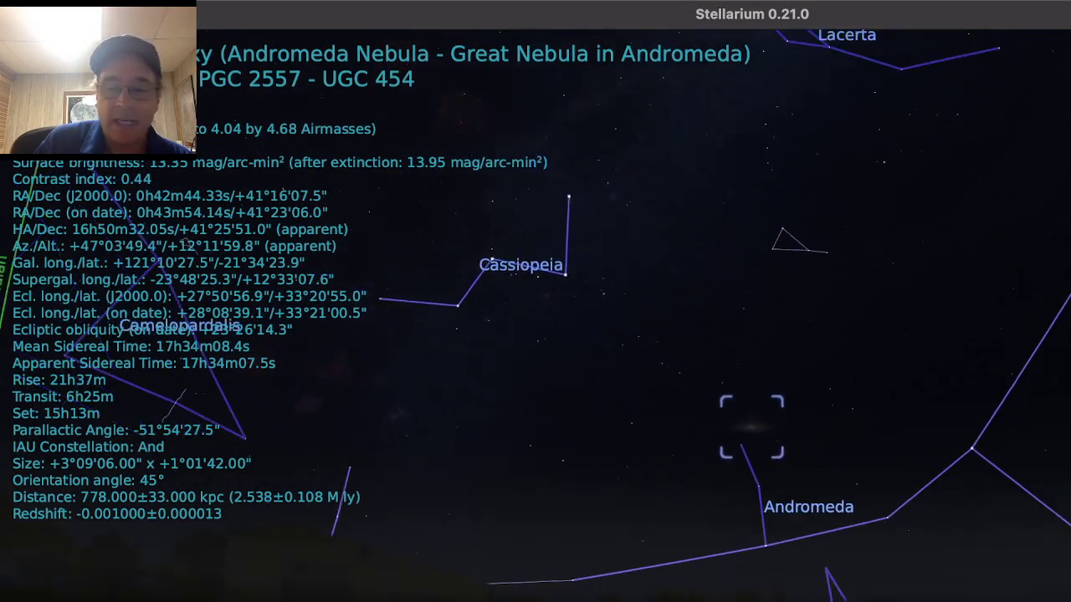
key(Right)
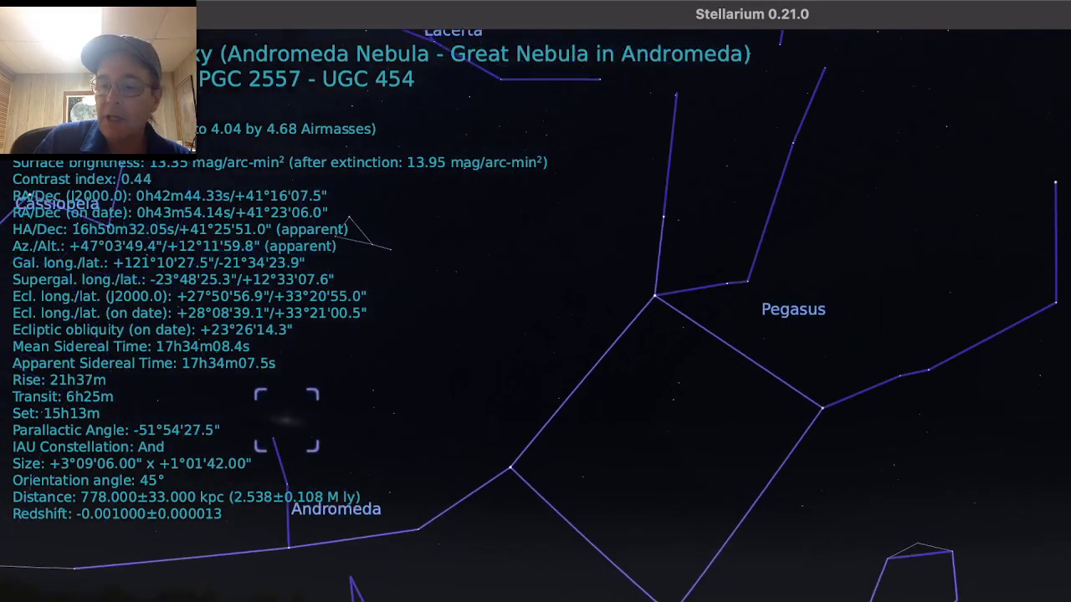
key(Right)
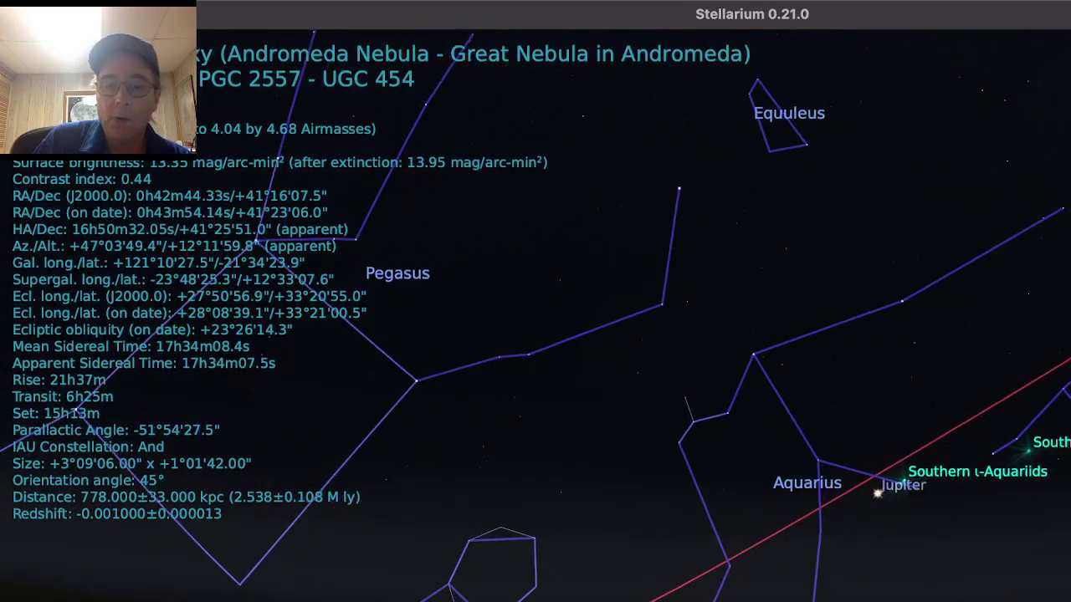
key(Down)
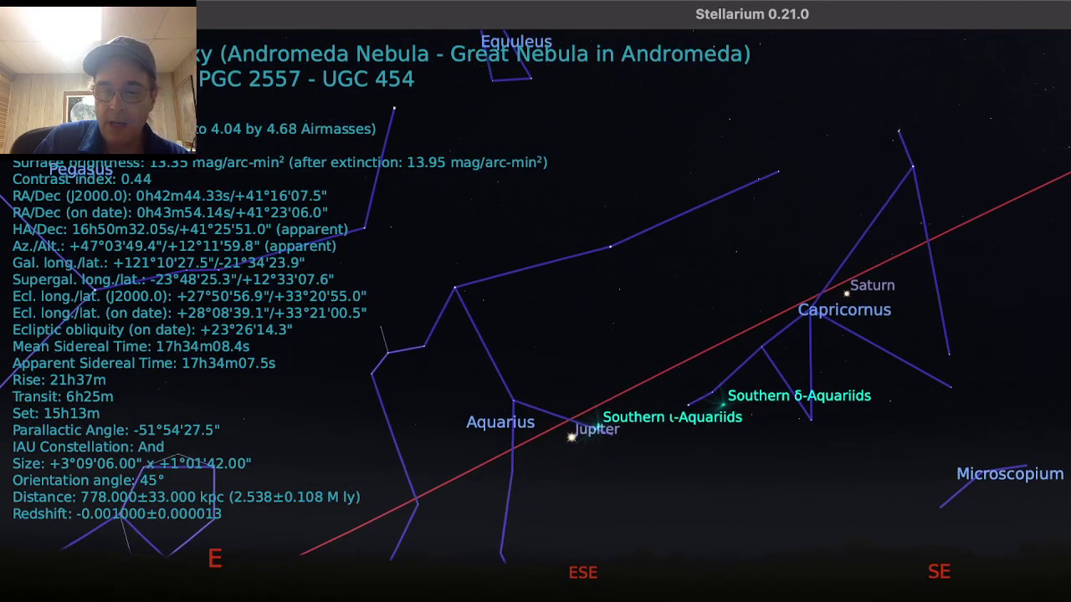
key(Left)
key(Down)
key(Left)
key(Down)
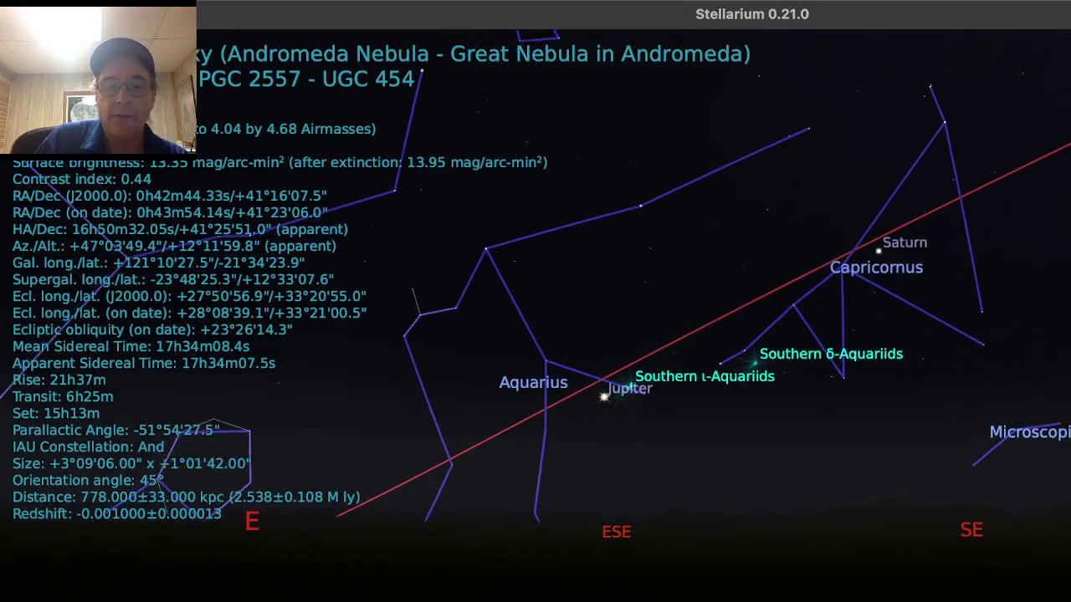
key(Left)
key(Down)
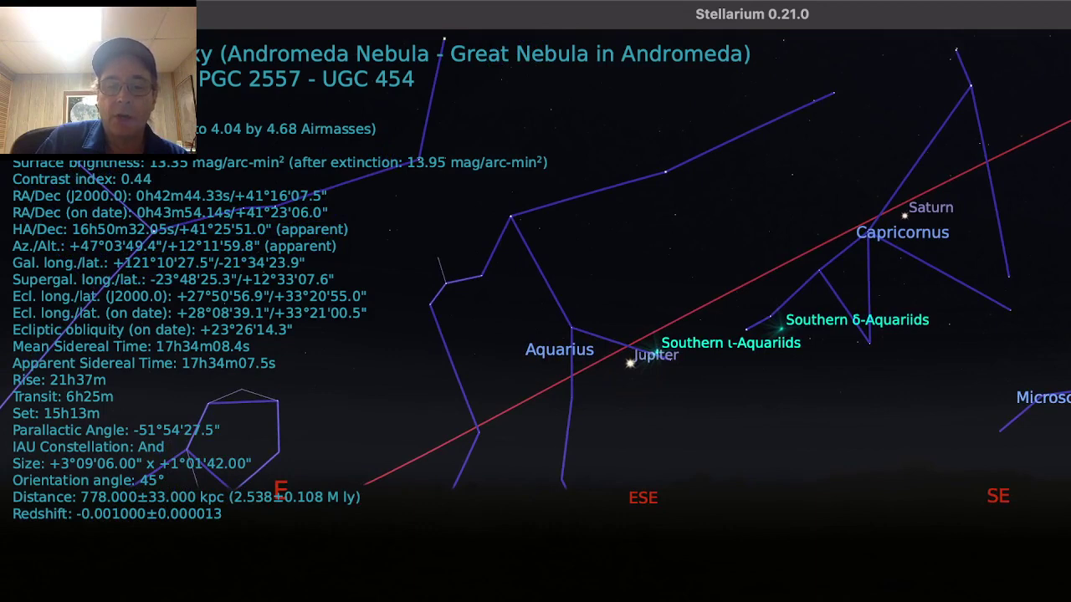
Step: Select Jupiter beside Aquarius, centre it and inspect the planet with its moons close up
click(630, 364)
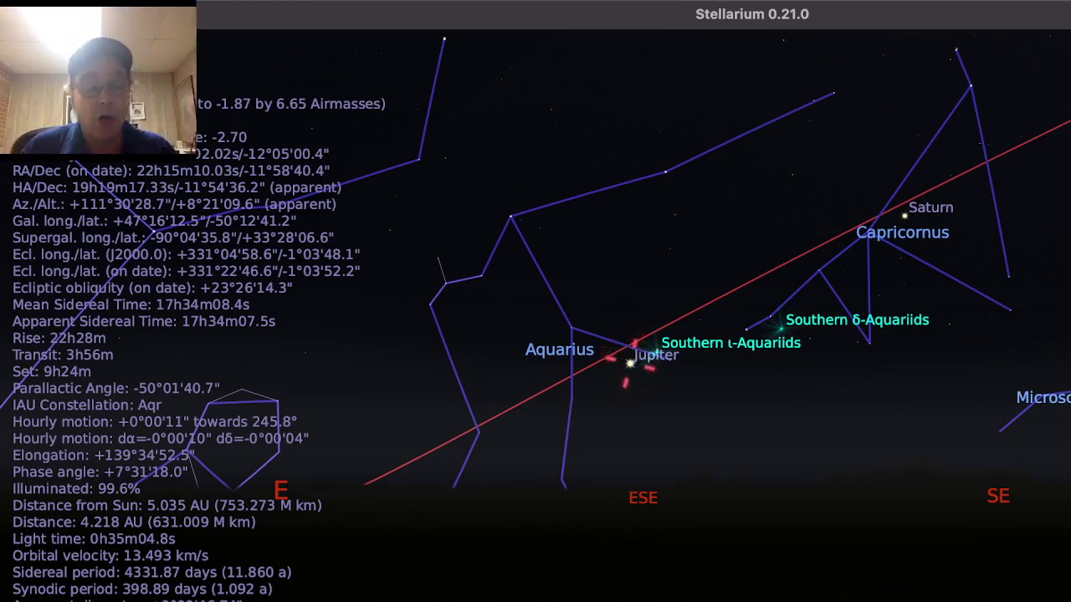
key(space)
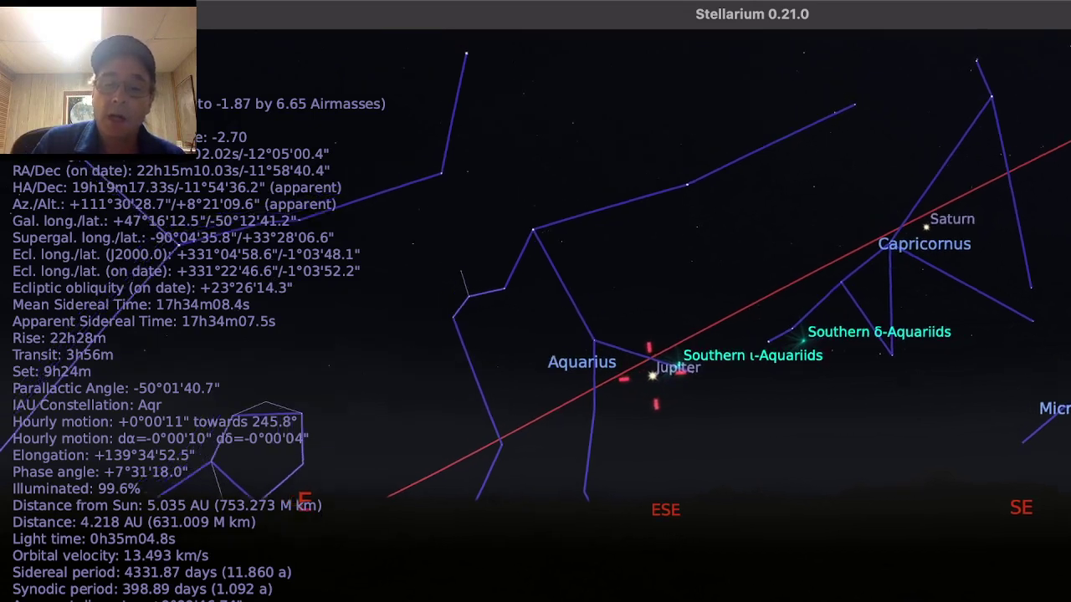
scroll(752, 430, up, 5)
key(Page_Up)
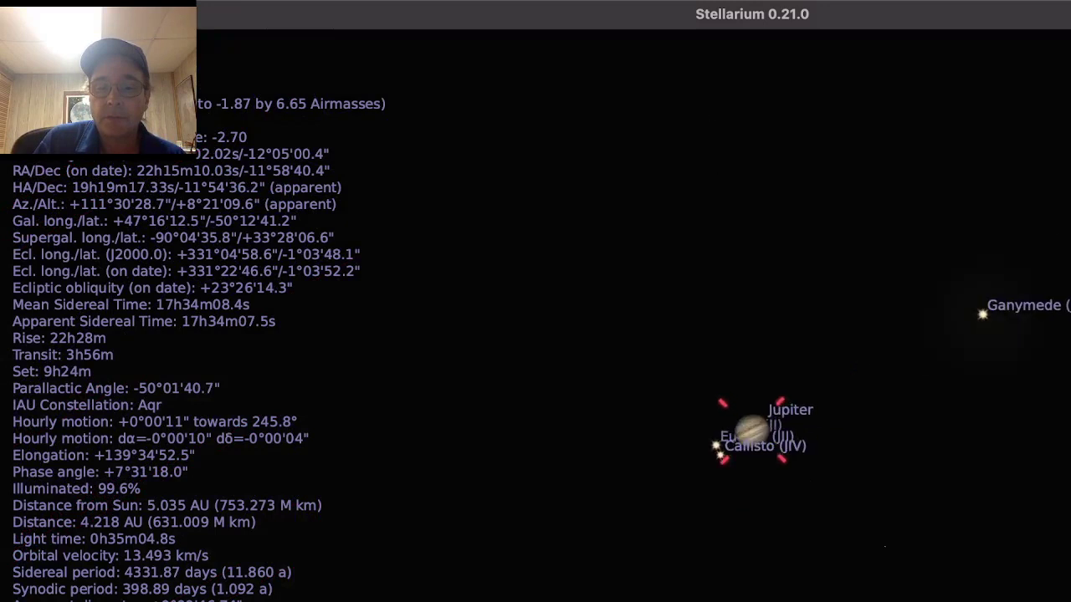
drag(752, 430, 663, 275)
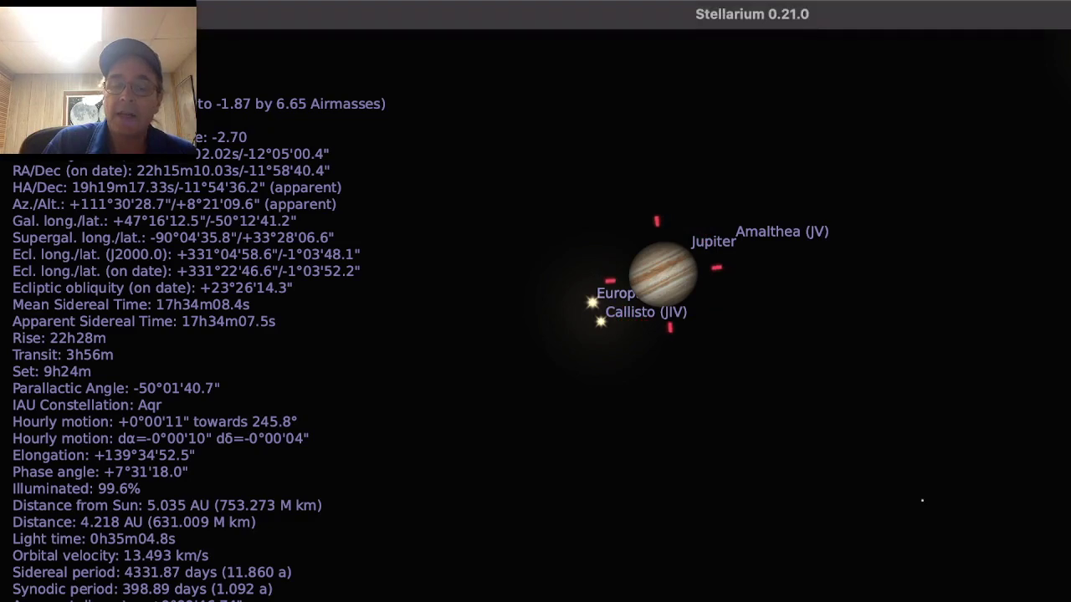
scroll(663, 274, up, 3)
scroll(662, 275, down, 5)
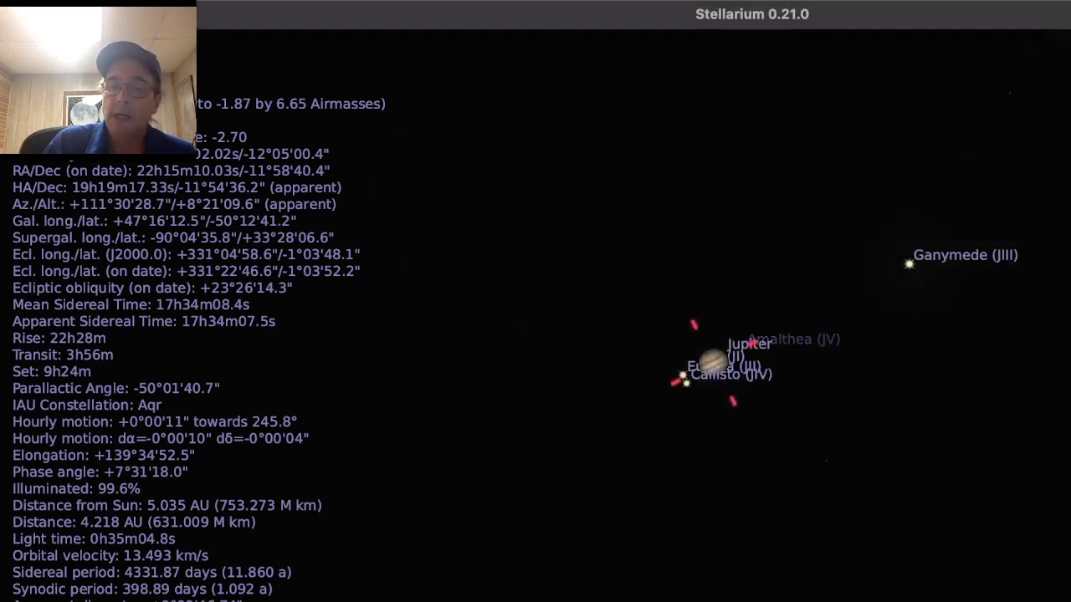
Step: Return to the wide view and compare the positions of Jupiter in Aquarius and Saturn in Capricornus along the ecliptic
scroll(744, 415, down, 5)
scroll(745, 418, down, 5)
scroll(744, 418, down, 5)
scroll(745, 419, up, 3)
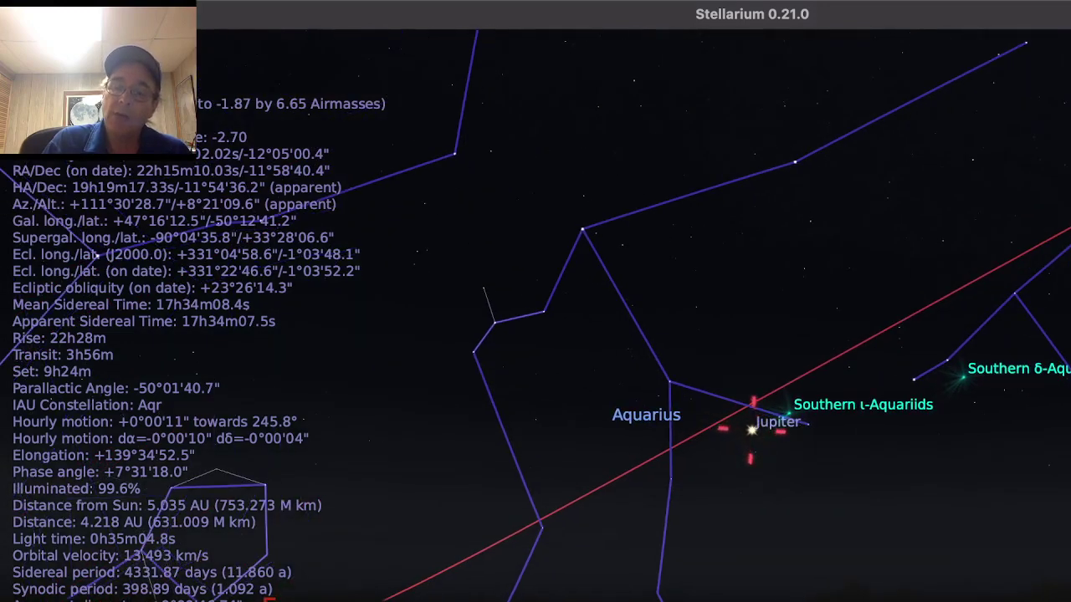
mouse_move(752, 430)
mouse_down()
mouse_move(566, 464)
mouse_move(489, 533)
mouse_up()
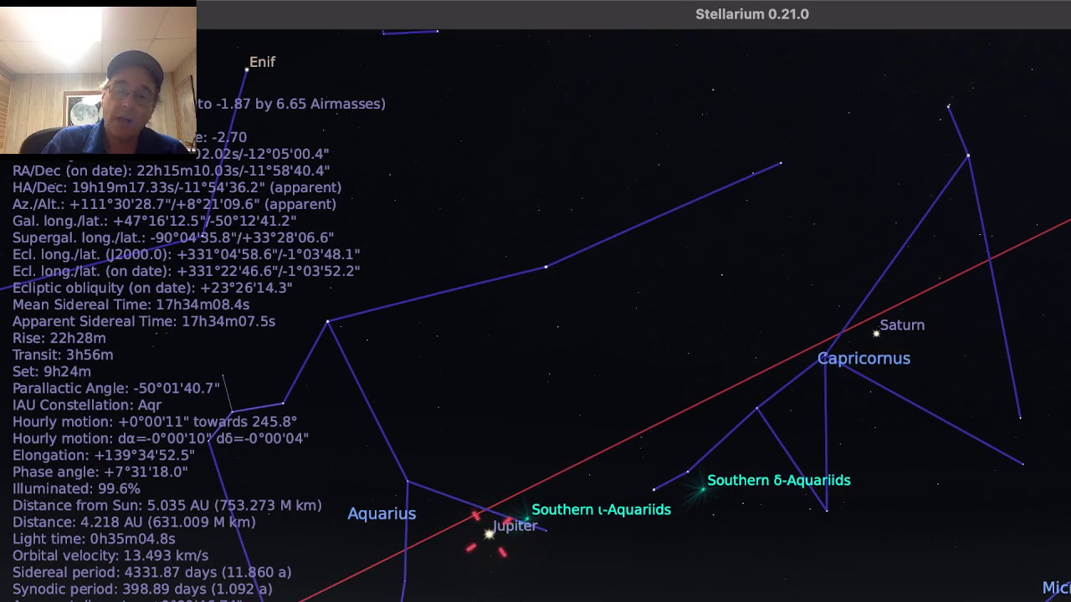
key(Right)
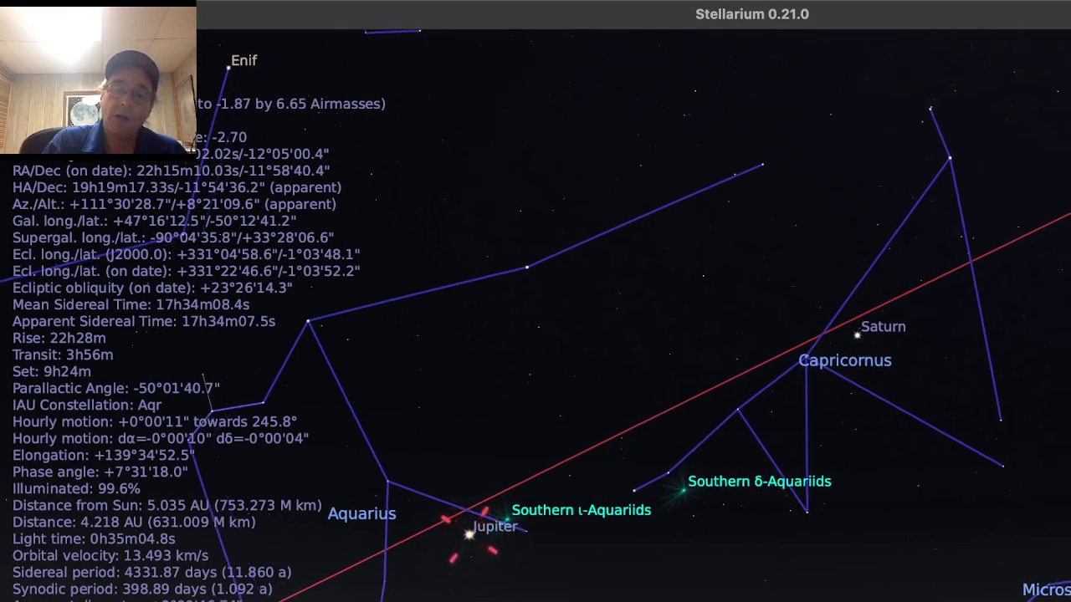
drag(468, 534, 685, 491)
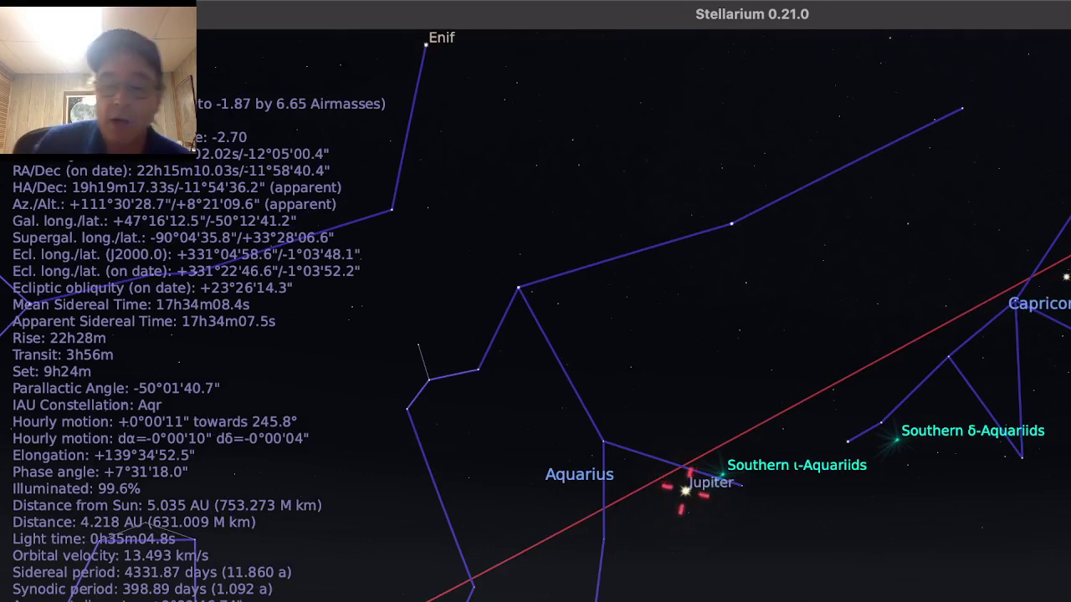
drag(685, 491, 837, 348)
key(super+Tab)
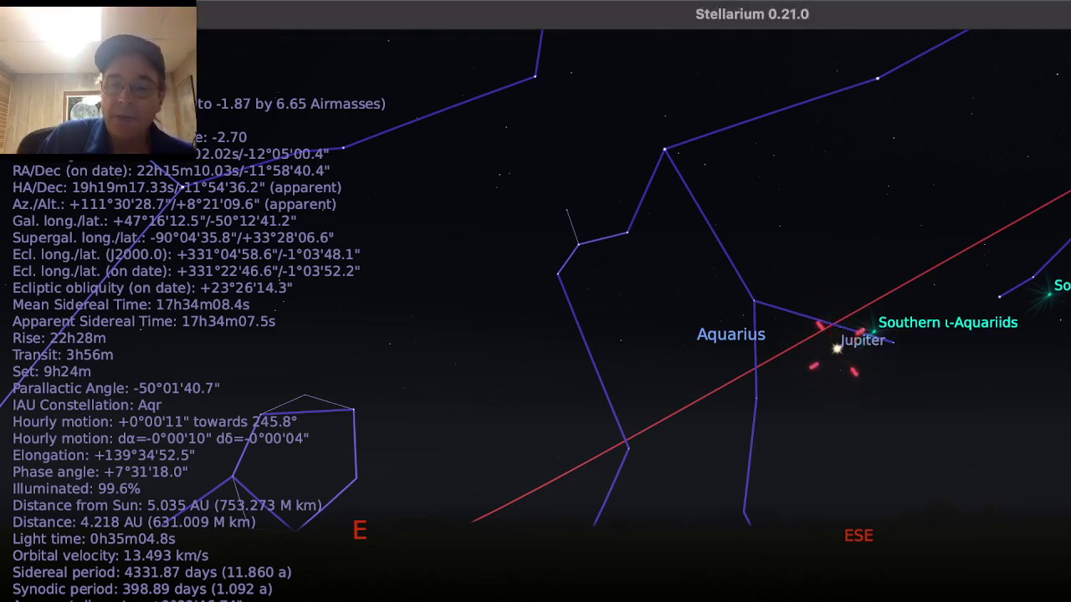
drag(837, 349, 551, 456)
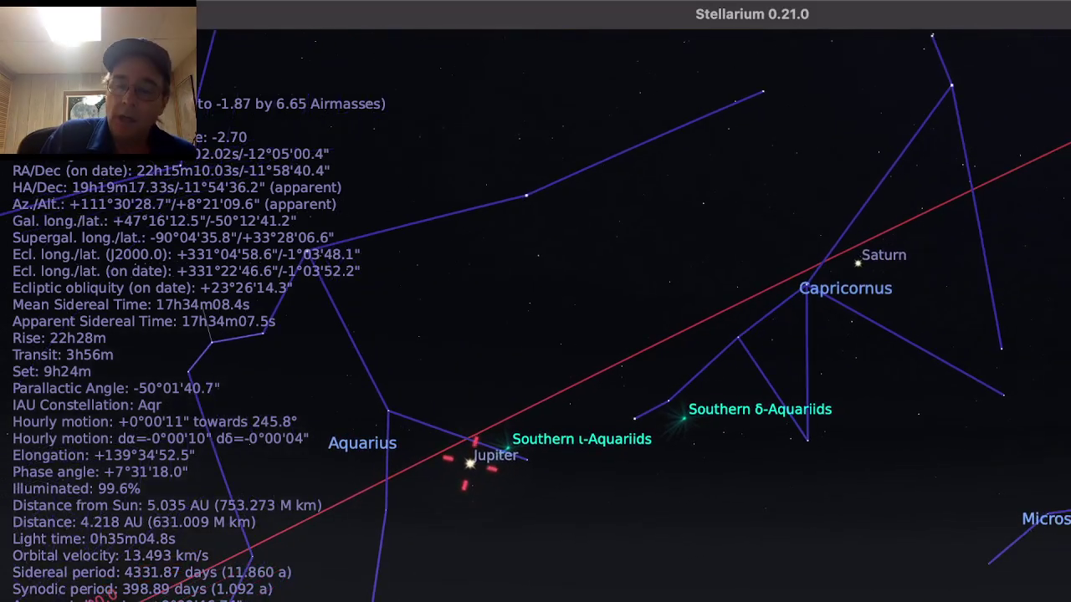
Step: Select Saturn in Capricornus, centre it and magnify it until its rings and labelled moons show
click(843, 264)
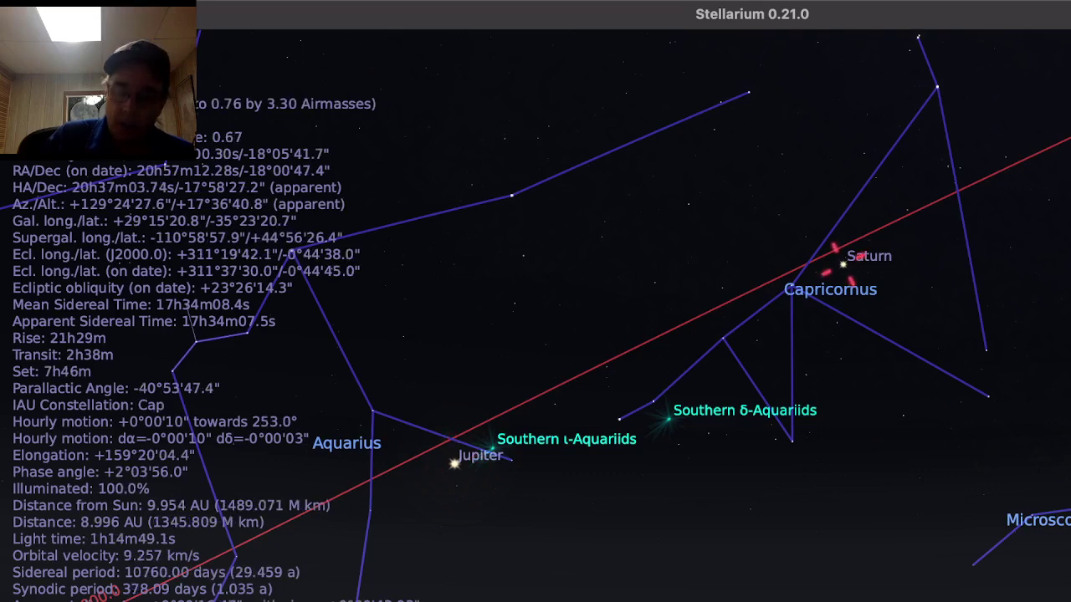
key(space)
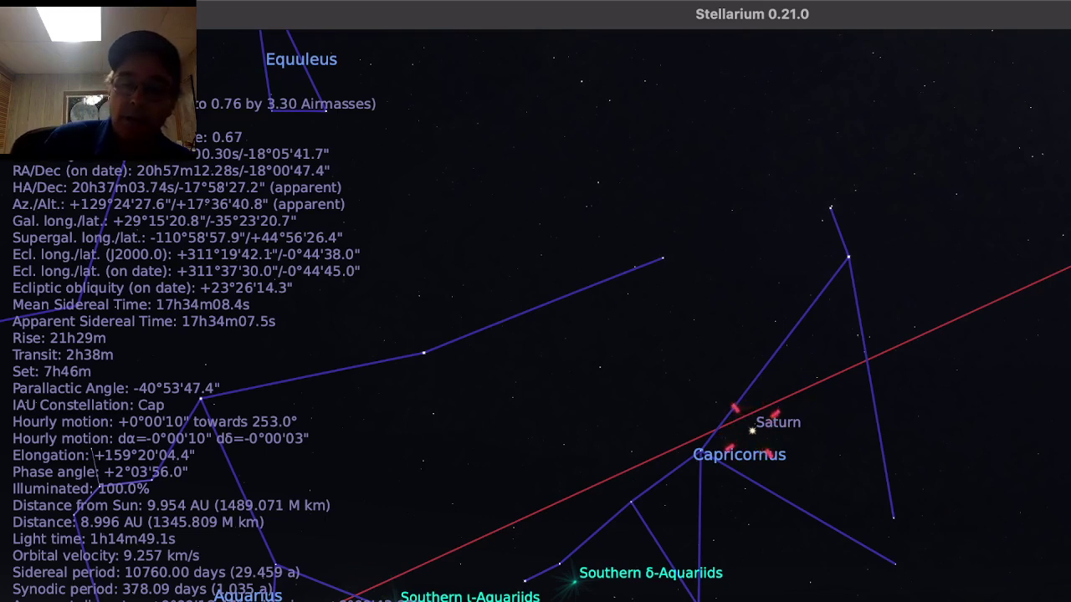
scroll(752, 430, up, 8)
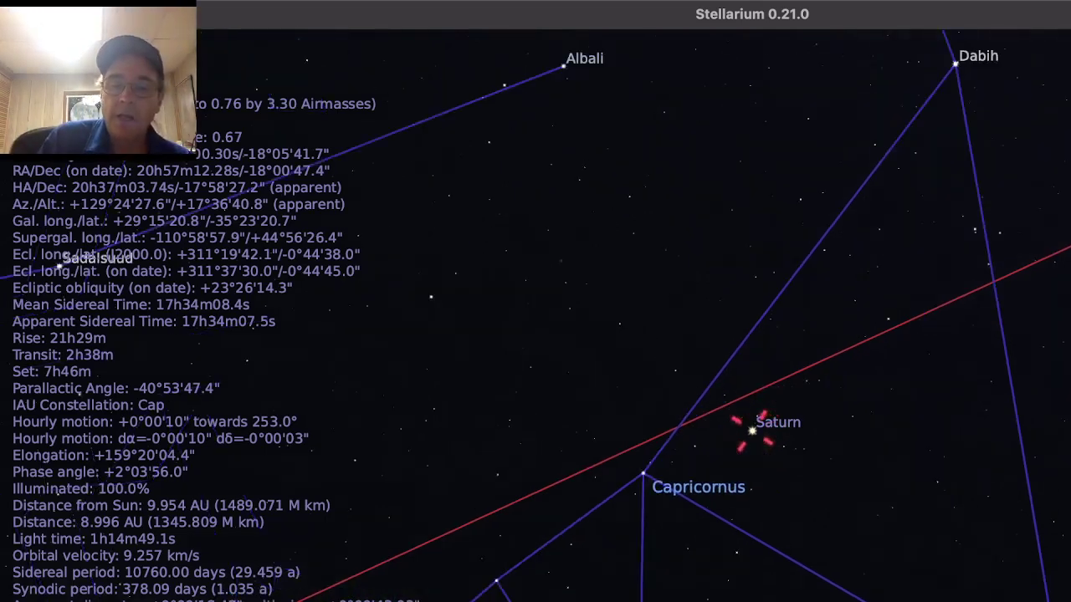
scroll(752, 430, up, 10)
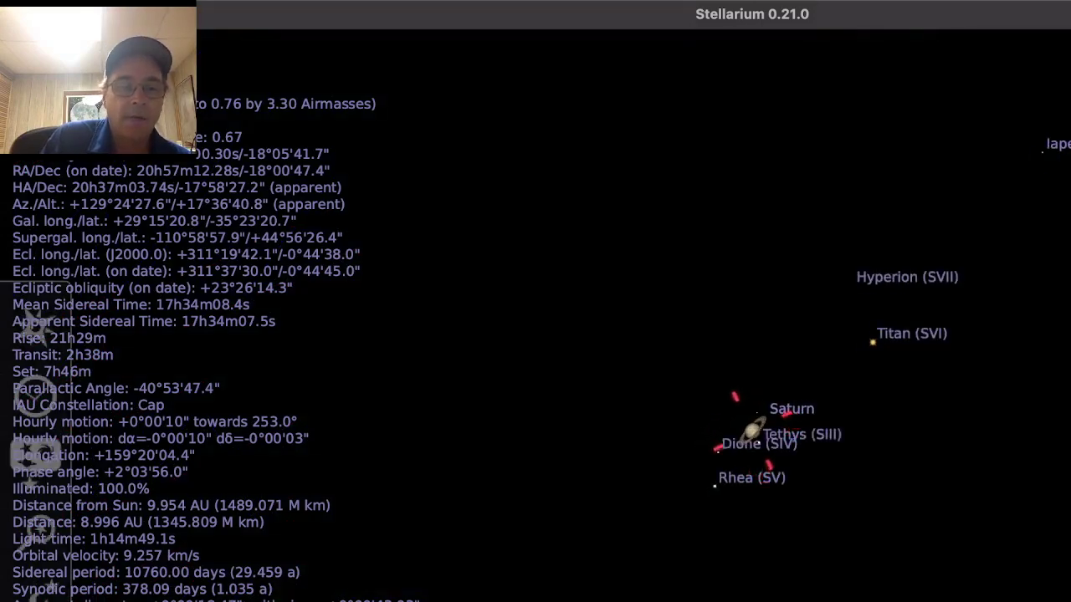
Step: Check the sky and deep-sky view settings, and hide the name labels of Saturn and its moons
click(33, 456)
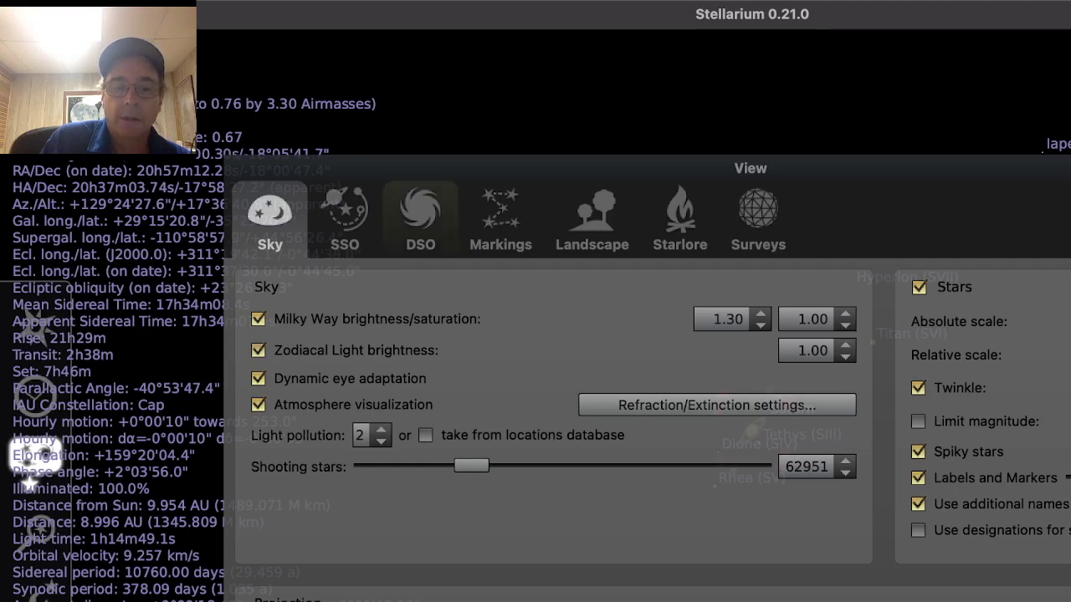
click(420, 219)
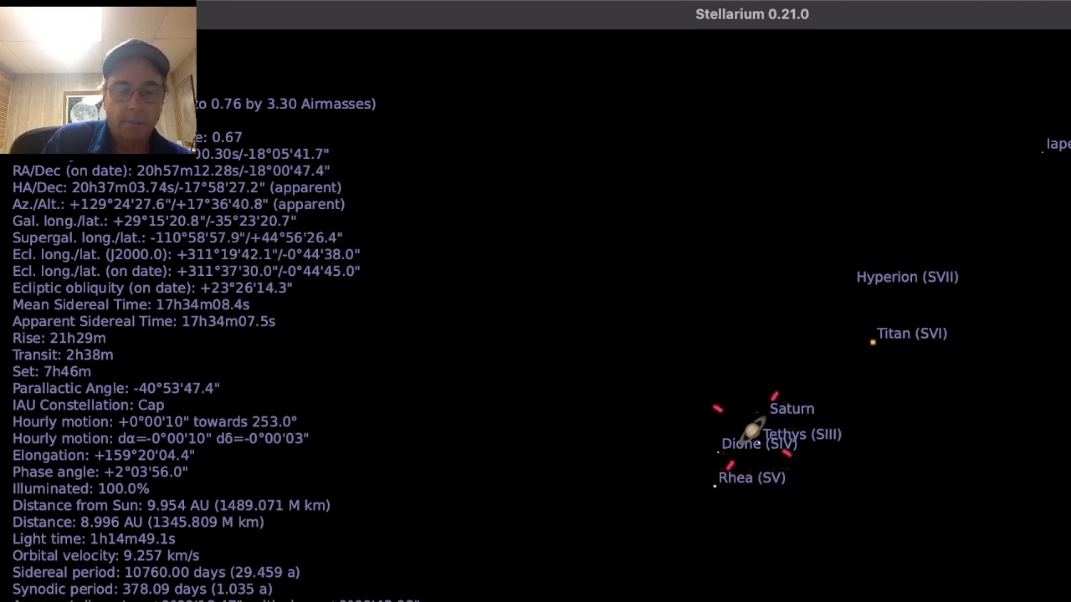
key(alt+p)
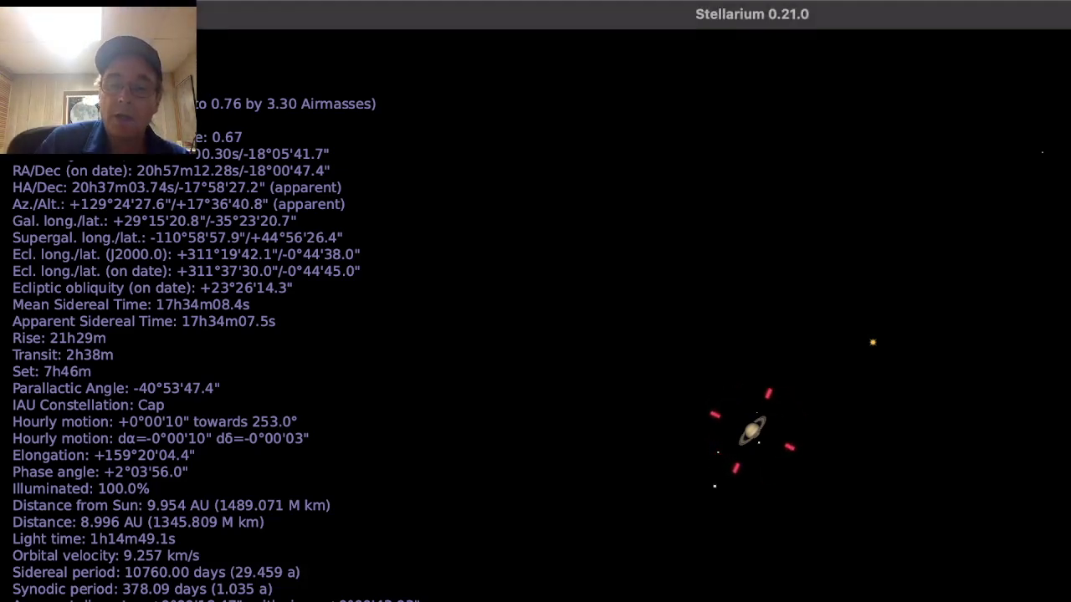
Step: Inspect Saturn's disc and rings up close together with the surrounding moons
scroll(752, 430, up, 5)
scroll(752, 430, up, 2)
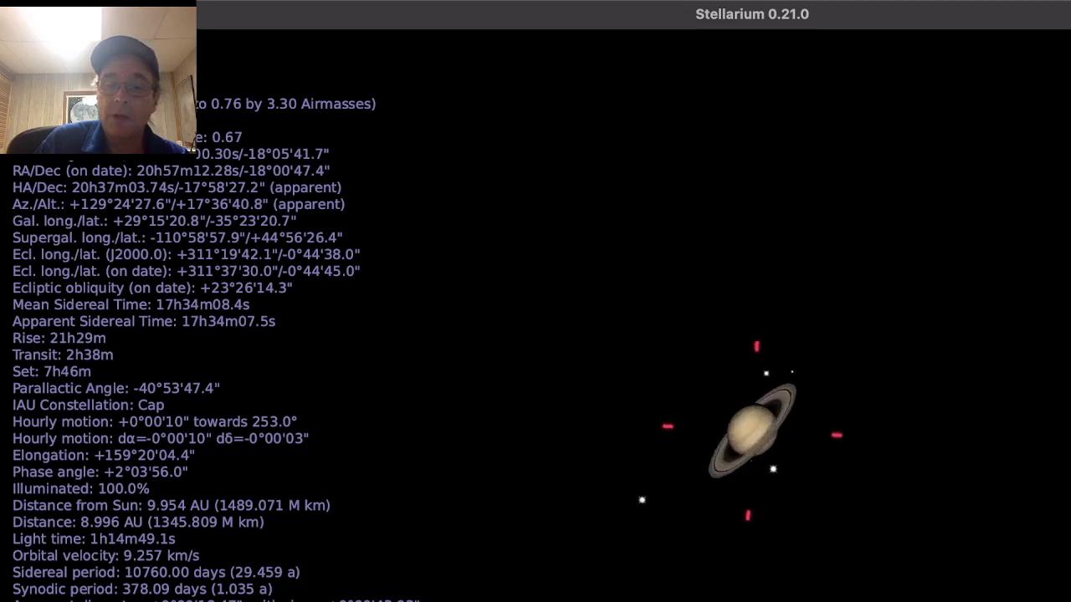
mouse_move(752, 431)
mouse_down()
mouse_move(676, 317)
mouse_move(688, 310)
mouse_up()
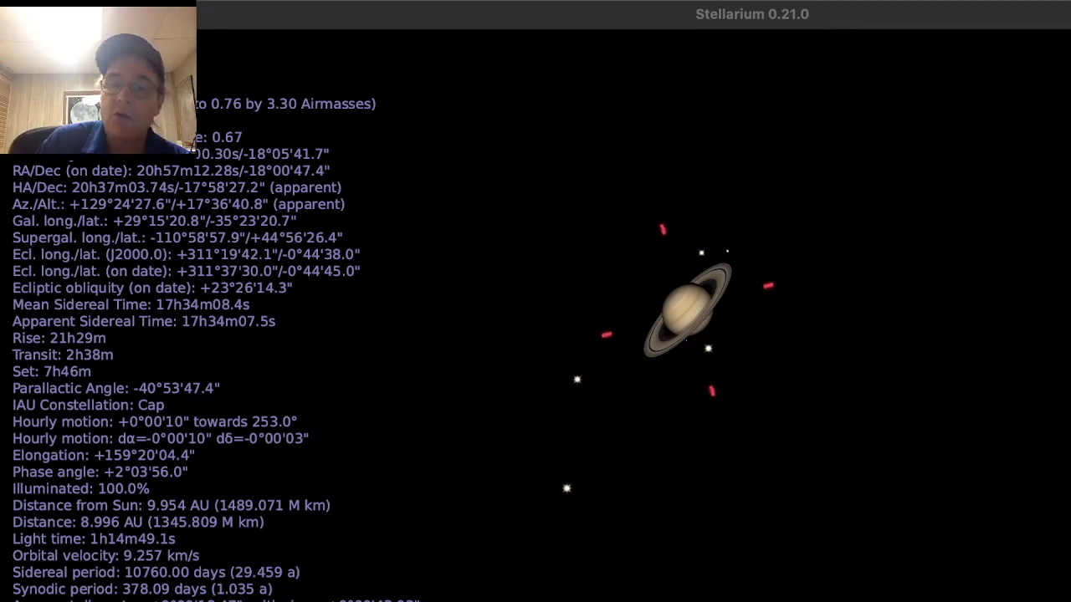
drag(686, 309, 475, 498)
scroll(634, 316, up, 3)
scroll(633, 315, down, 5)
scroll(633, 316, down, 3)
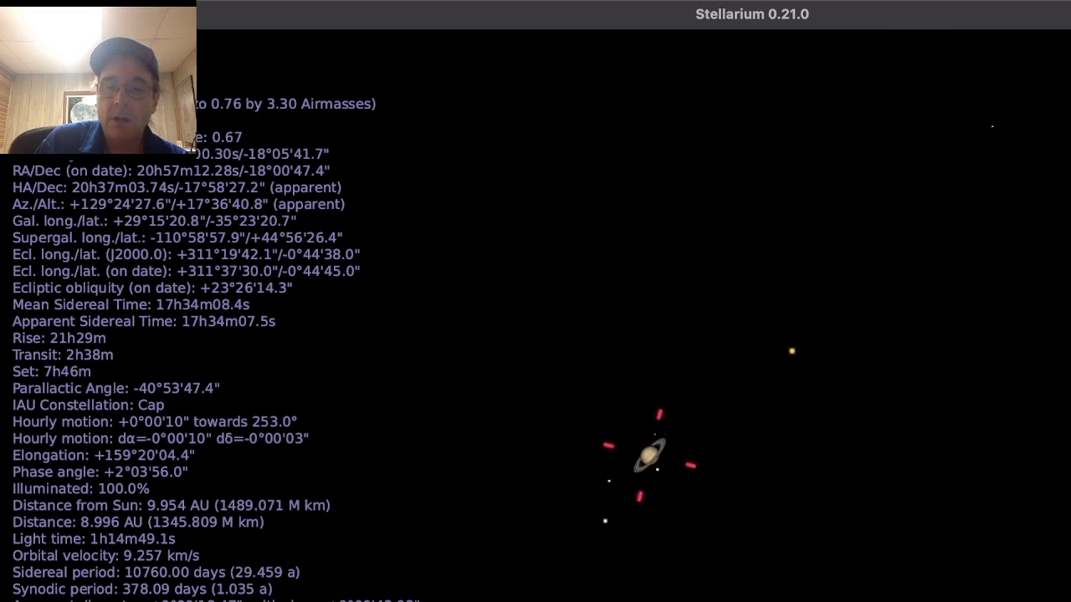
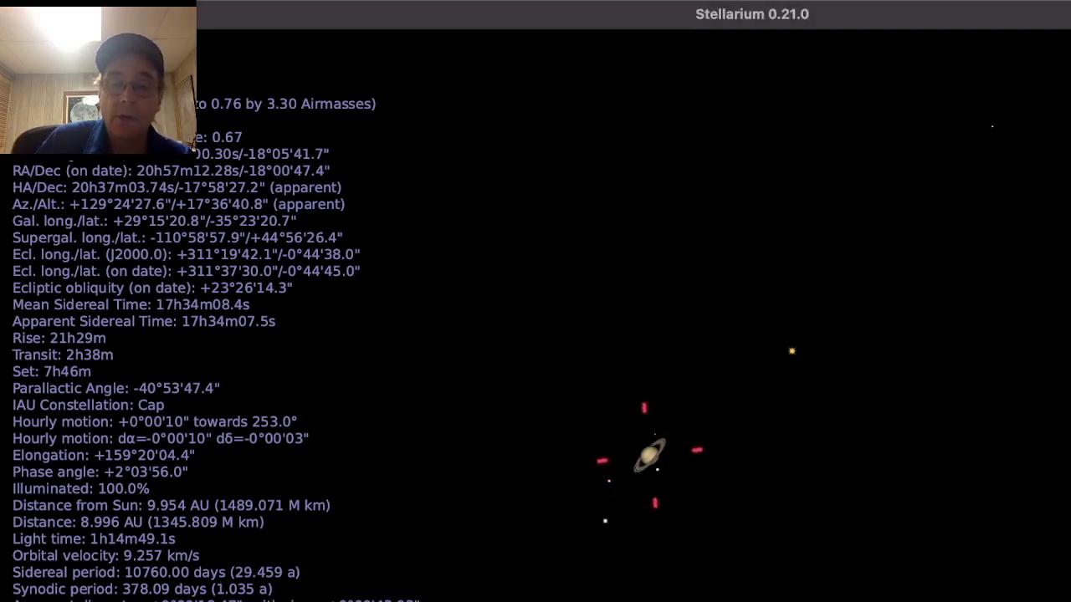
Step: Clear the selection of Saturn and return to the wide view of Aquarius and Capricornus
scroll(750, 428, up, 3)
scroll(750, 428, down, 4)
scroll(750, 428, down, 5)
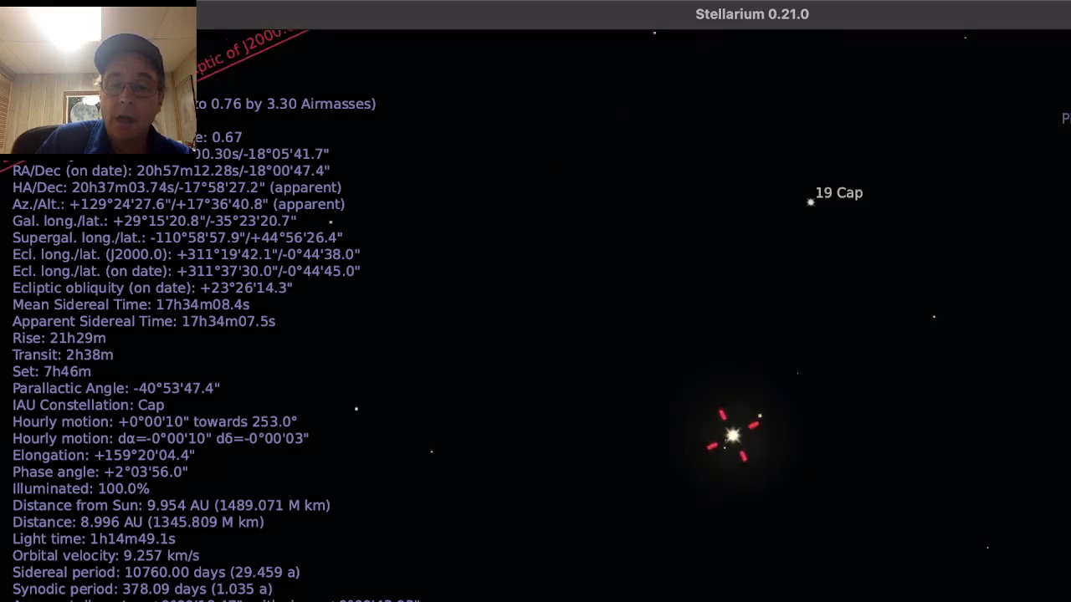
key(Escape)
scroll(750, 428, down, 2)
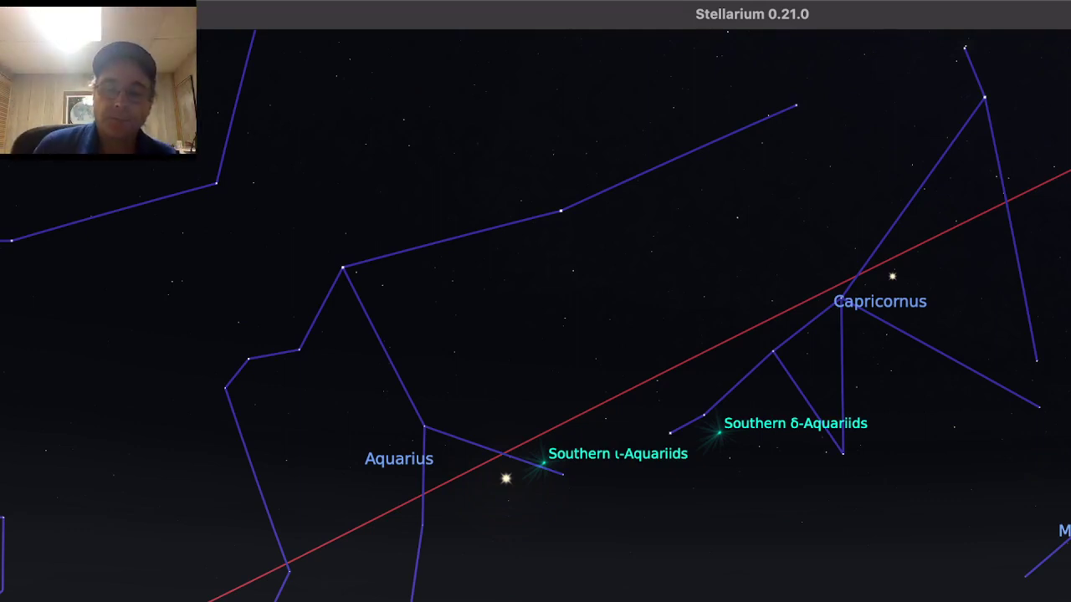
Step: Examine the eastern sky around Pegasus, Aquarius and Capricornus, with Jupiter and Saturn along the ecliptic above the horizon
drag(351, 351, 723, 250)
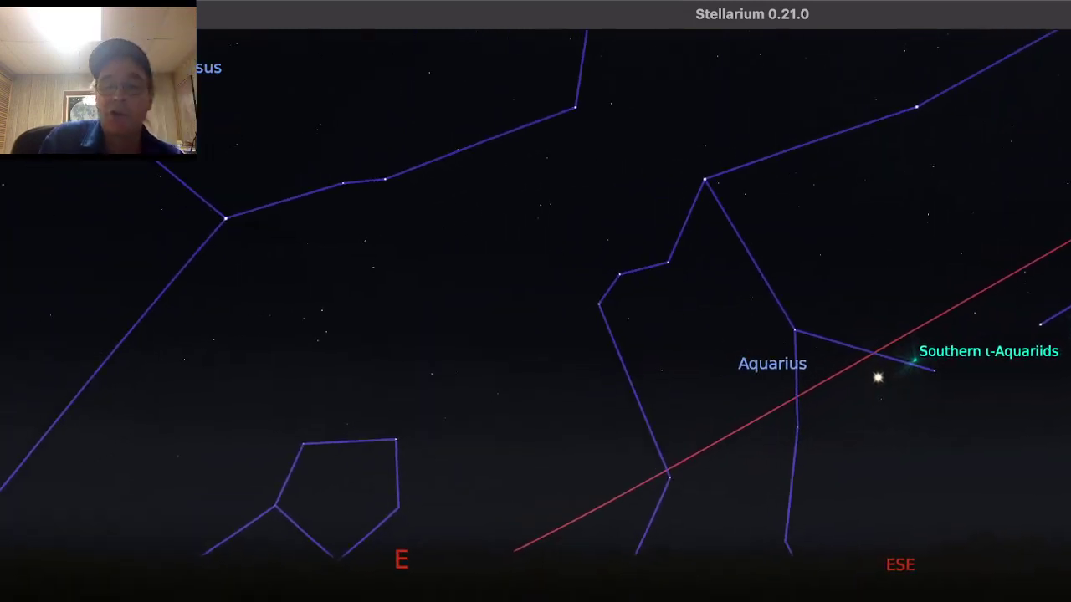
scroll(535, 315, up, 3)
scroll(535, 316, down, 5)
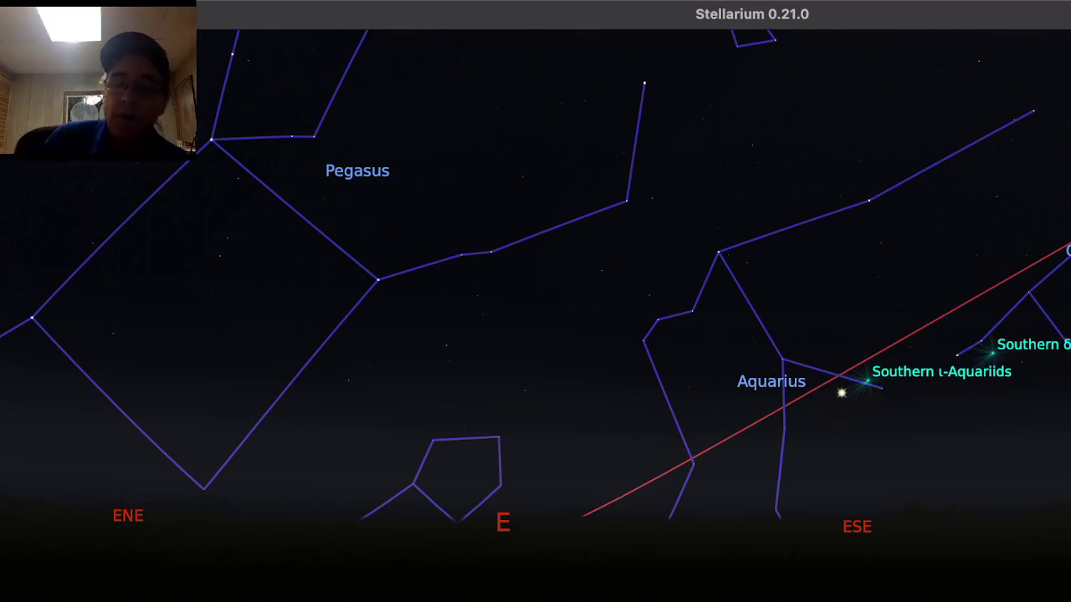
drag(636, 301, 408, 383)
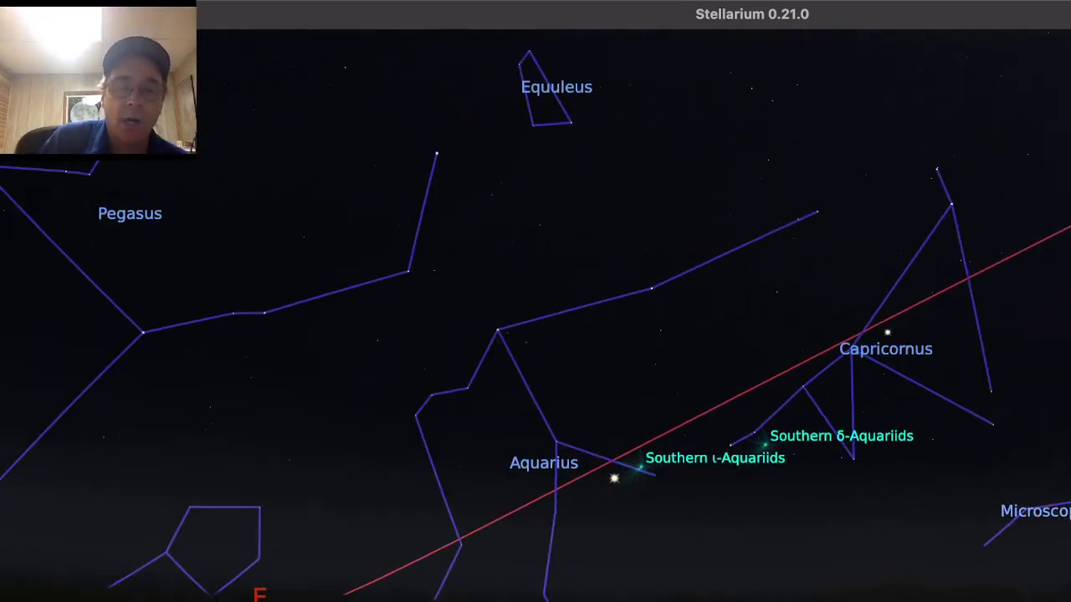
drag(409, 383, 563, 329)
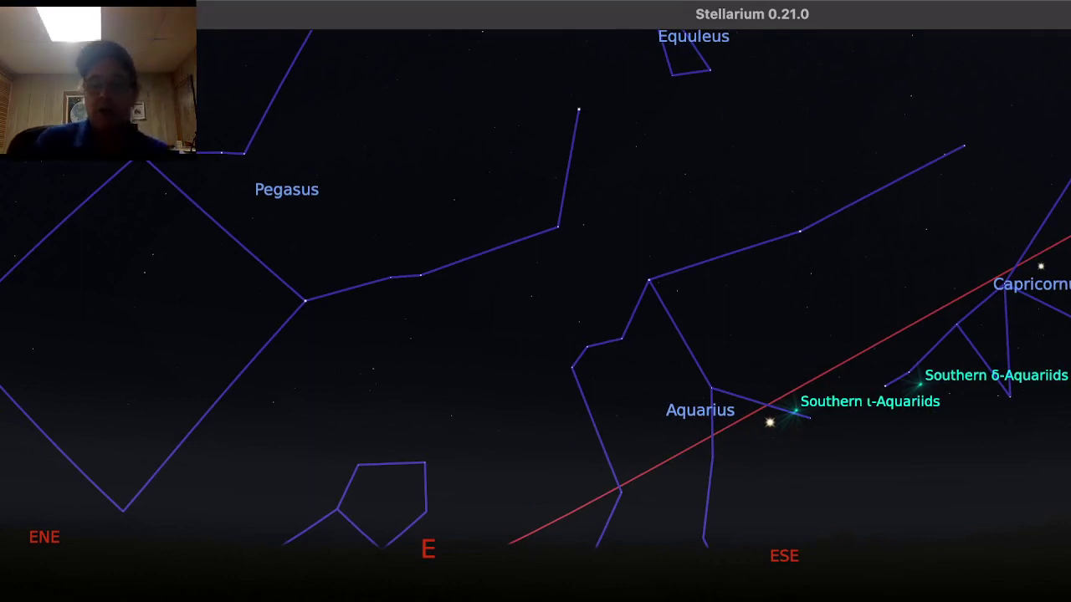
drag(535, 301, 485, 340)
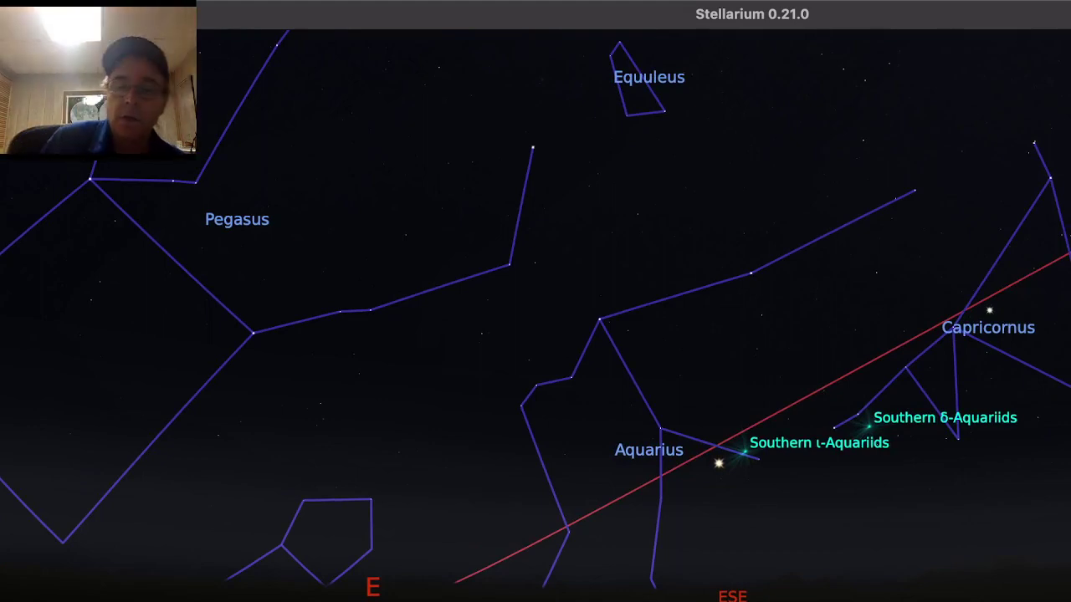
drag(536, 301, 609, 187)
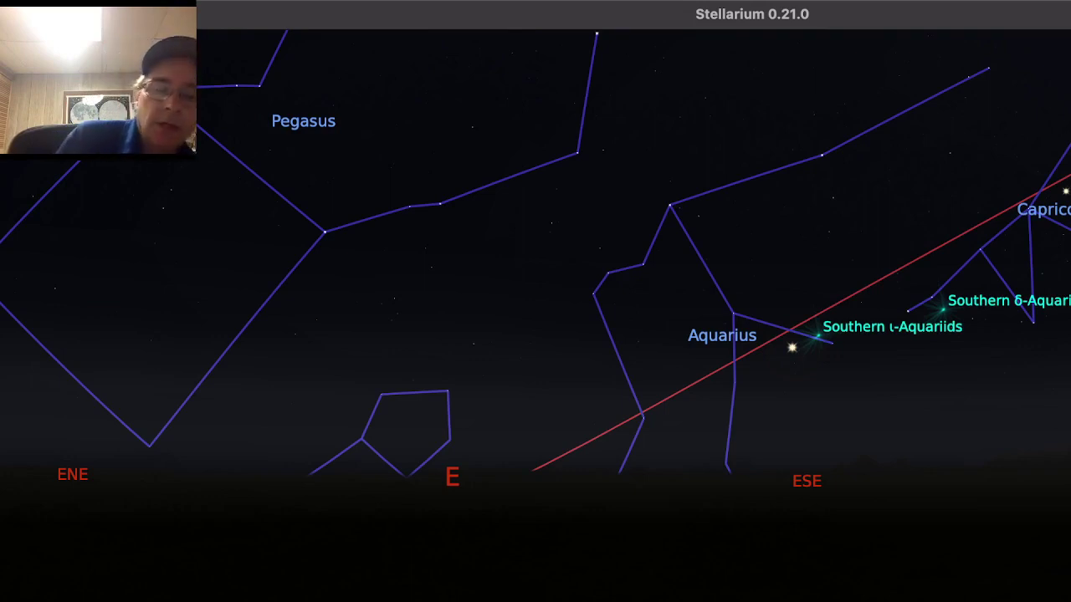
Step: Widen the view and turn to the northern horizon to survey Cassiopeia, Camelopardalis and Ursa Major
drag(452, 335, 979, 324)
drag(452, 334, 886, 325)
scroll(752, 335, up, 2)
scroll(752, 335, down, 2)
scroll(752, 335, down, 3)
drag(451, 335, 665, 274)
key(Down)
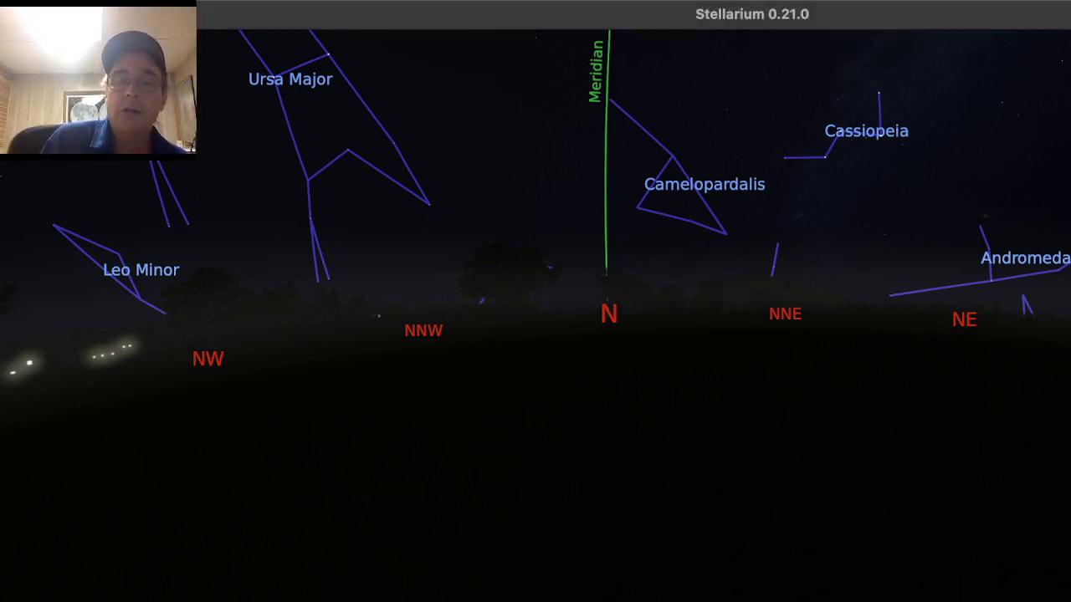
Step: Sweep the horizon from north through west to south, past Ursa Major, Virgo and Scorpius, and back to Capricornus and Aquarius
drag(536, 251, 623, 384)
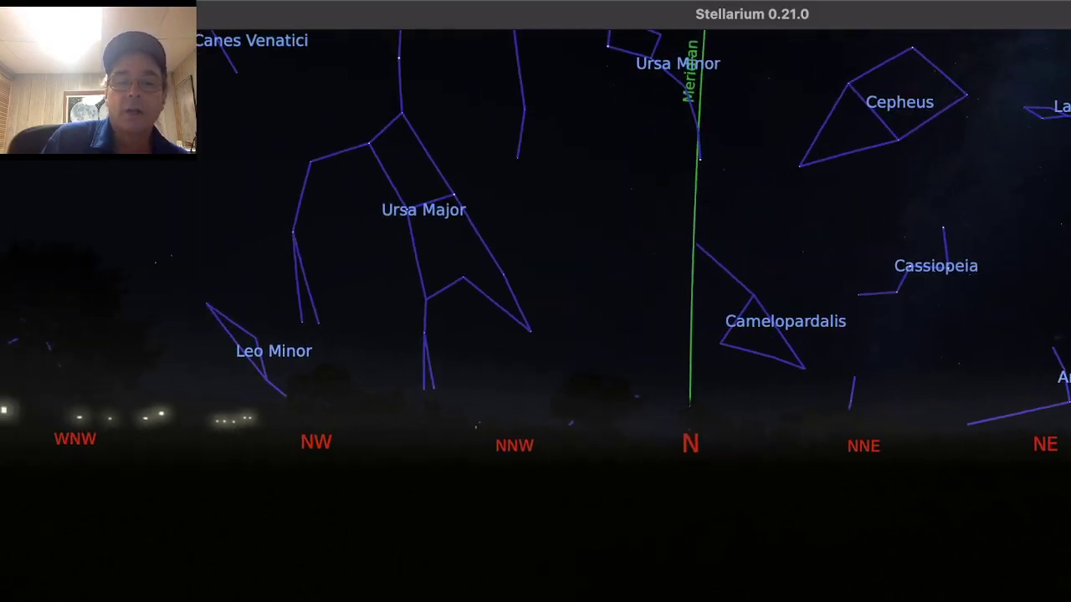
drag(423, 210, 940, 252)
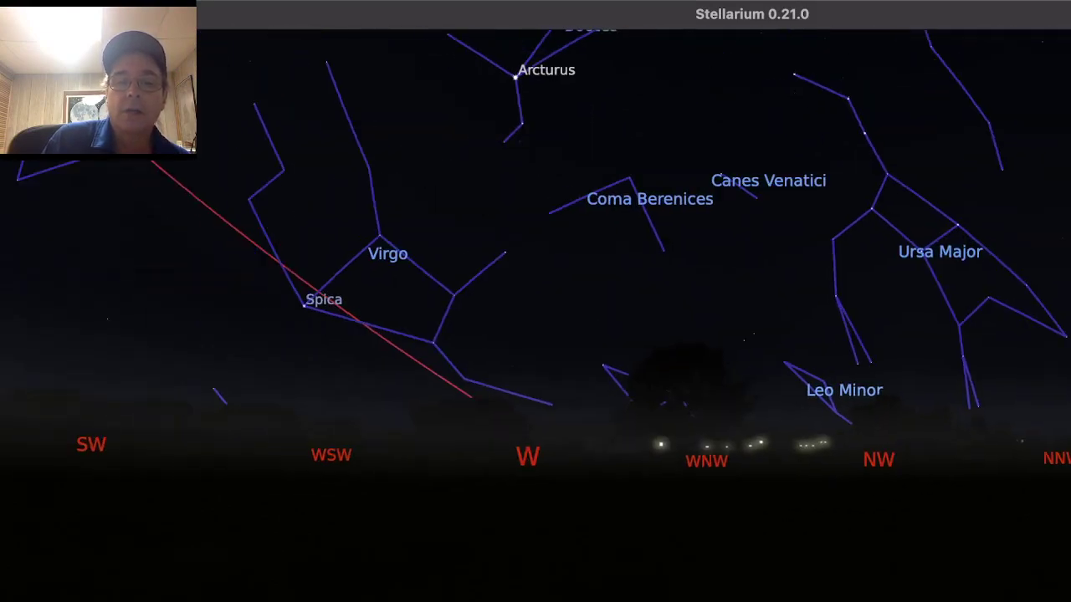
mouse_move(535, 251)
mouse_down()
mouse_move(496, 327)
mouse_move(423, 250)
mouse_move(405, 246)
mouse_move(537, 263)
mouse_up()
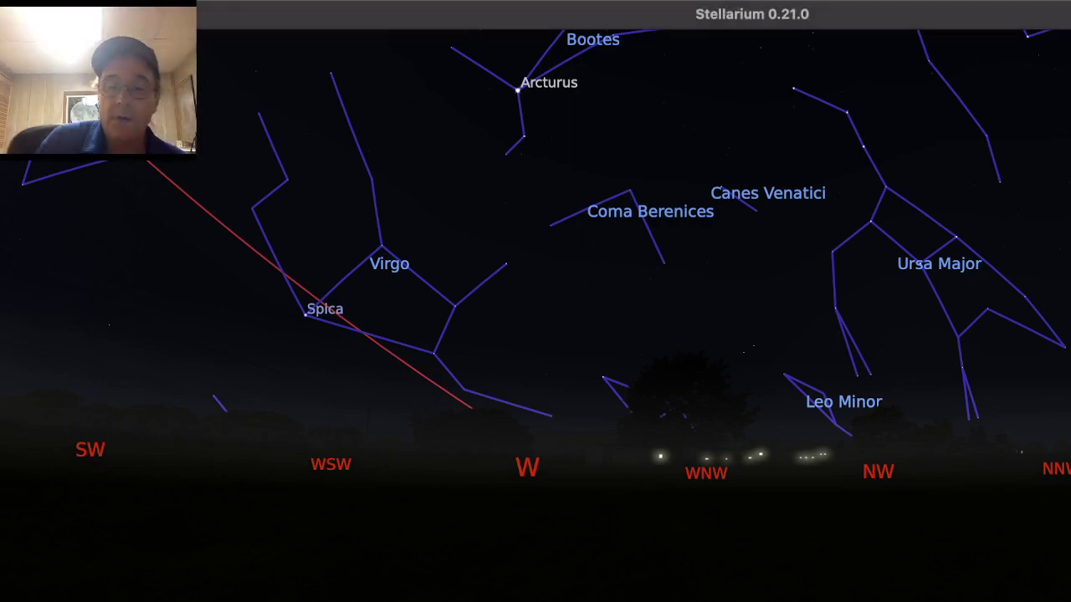
drag(389, 263, 802, 277)
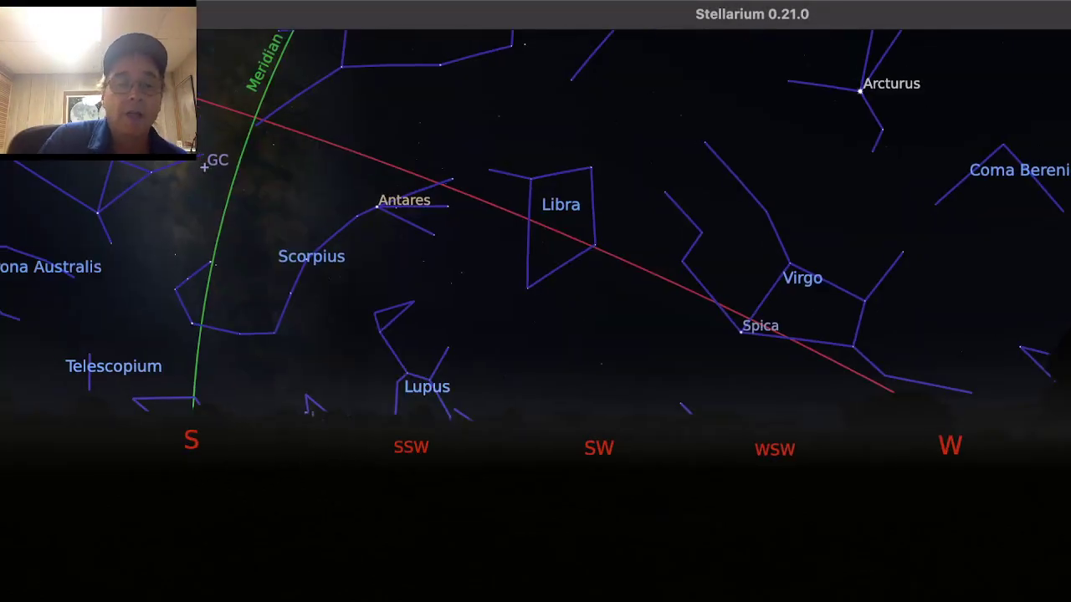
key(Left)
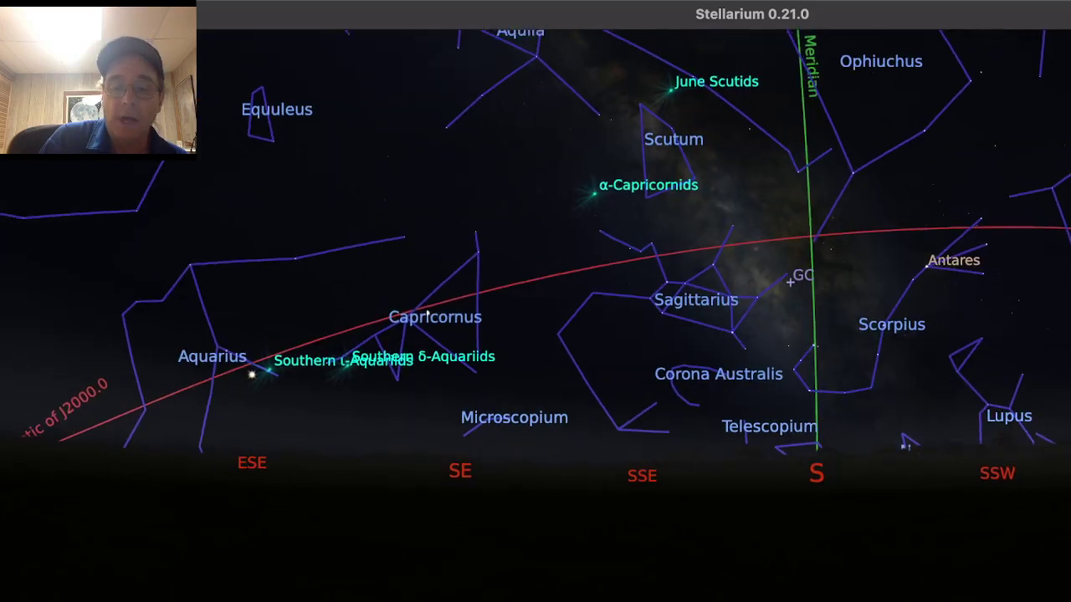
Step: Set the simulated date to July 13, 2021 and the time to 21:26, and close the date and time settings
mouse_move(35, 395)
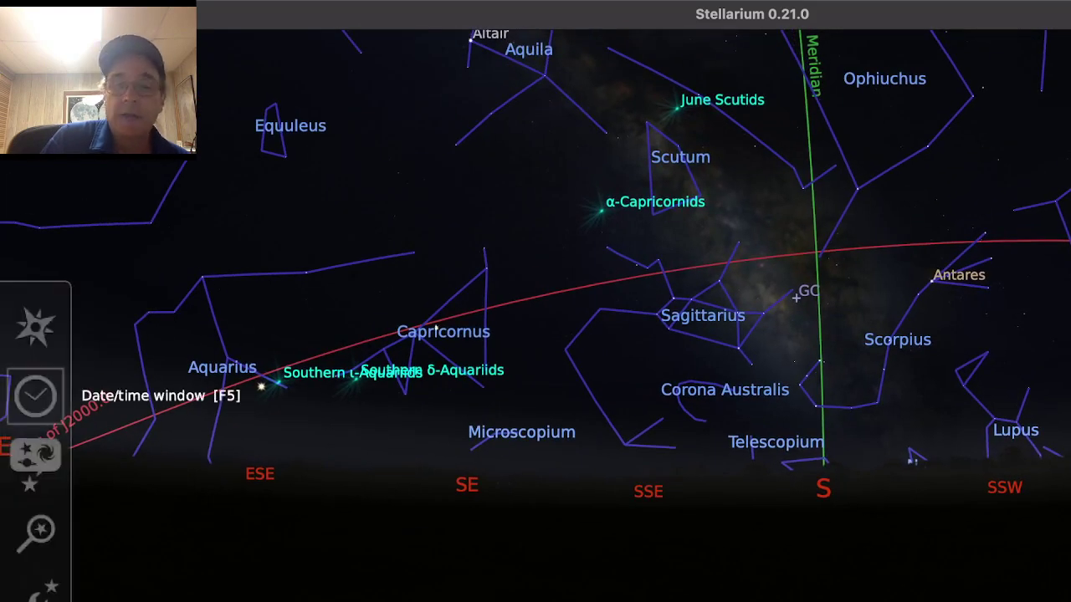
click(36, 395)
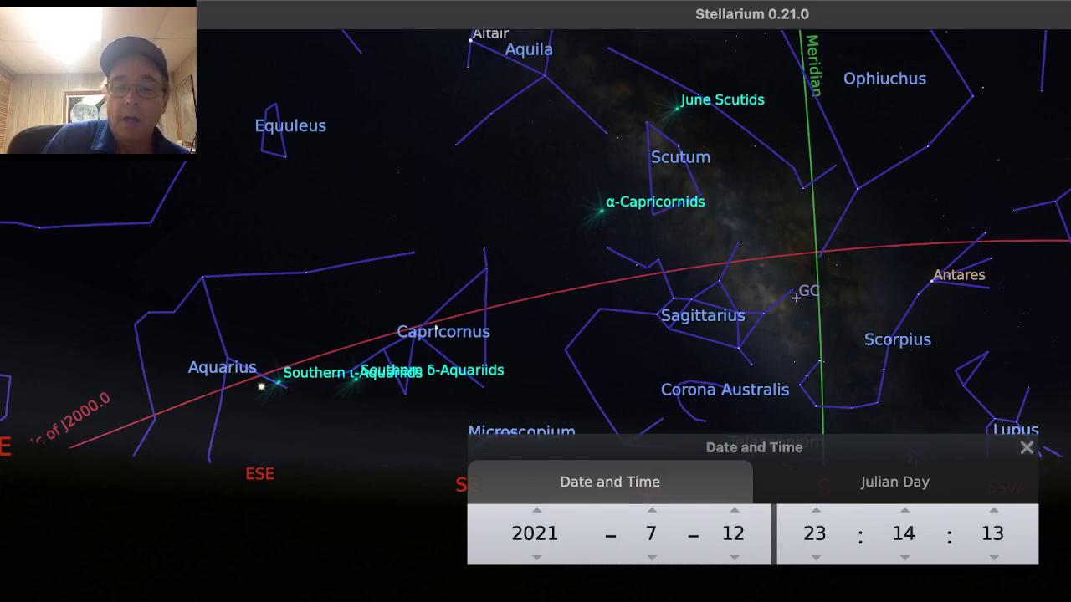
click(733, 510)
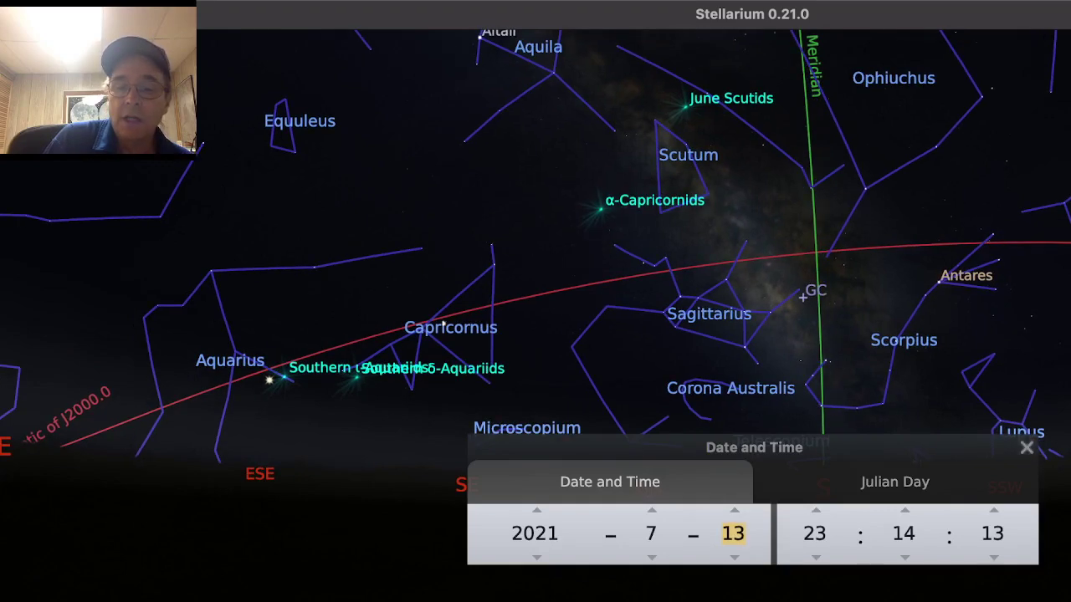
scroll(814, 533, down, 3)
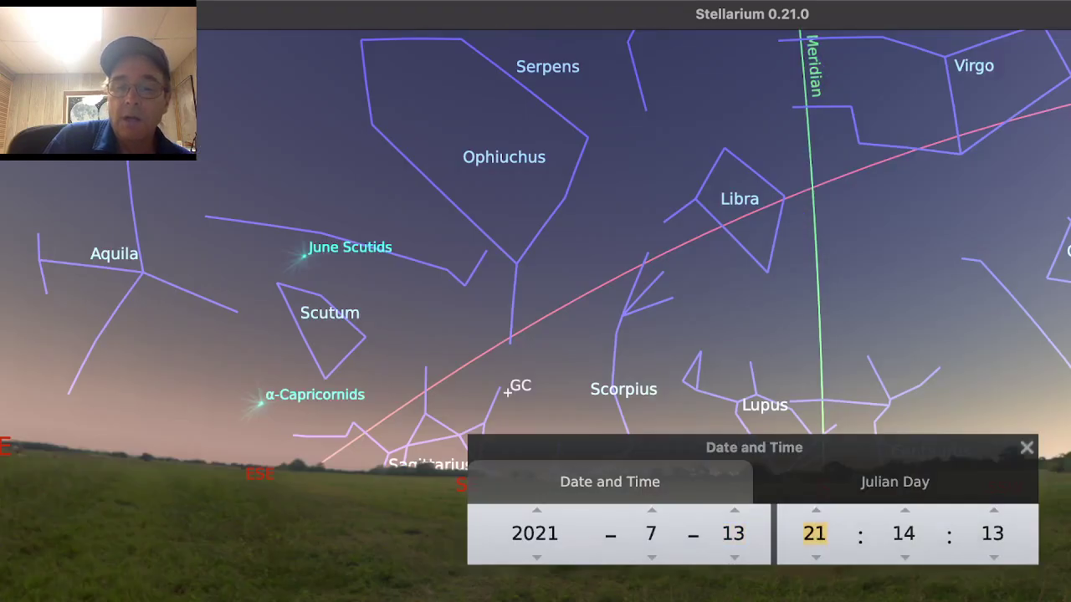
scroll(815, 533, up, 1)
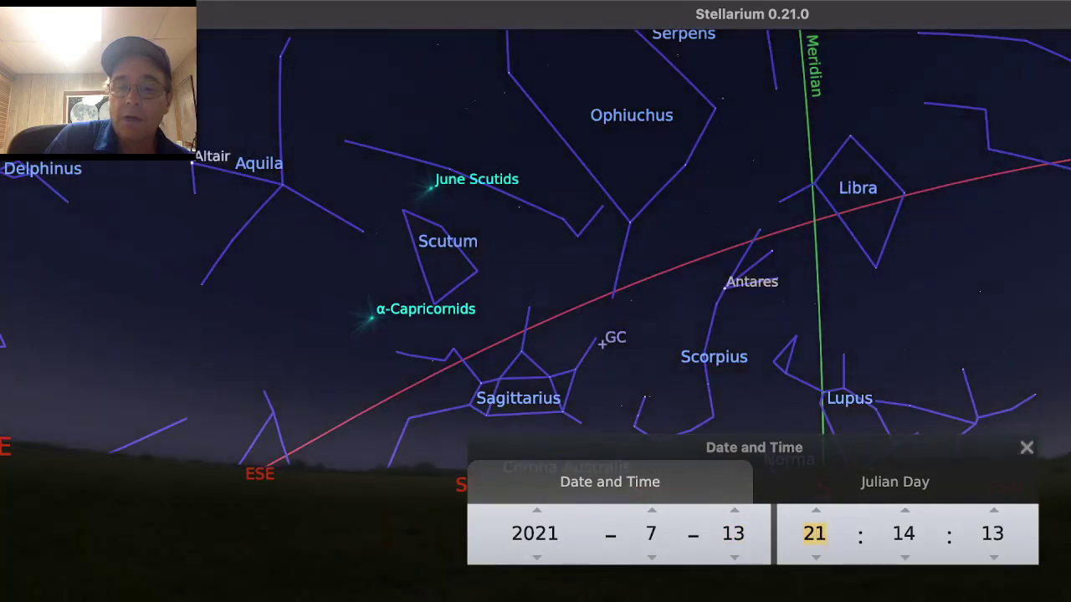
scroll(903, 534, up, 10)
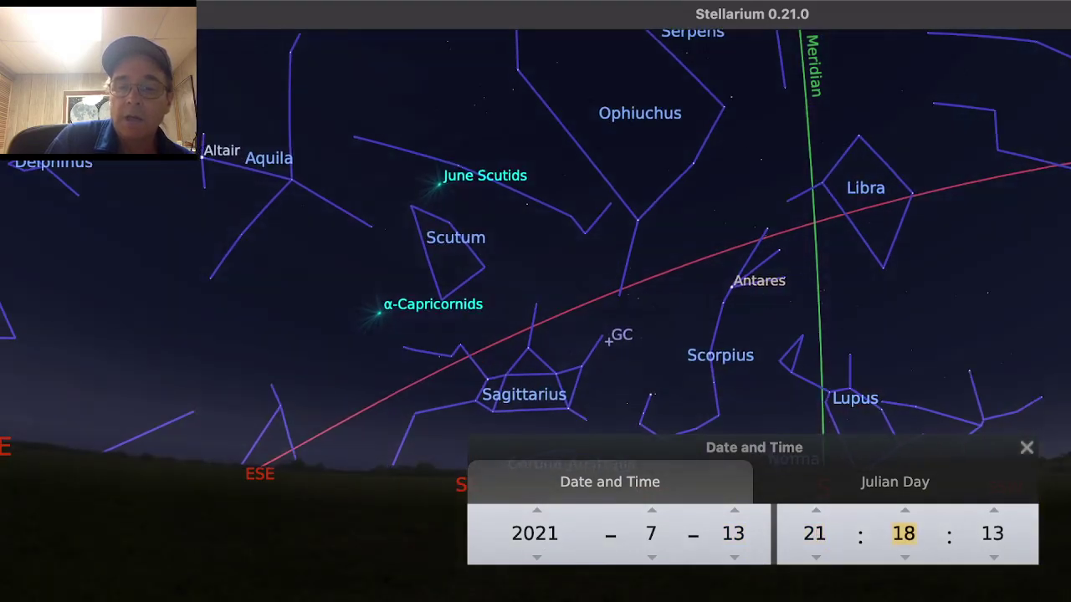
scroll(903, 534, up, 3)
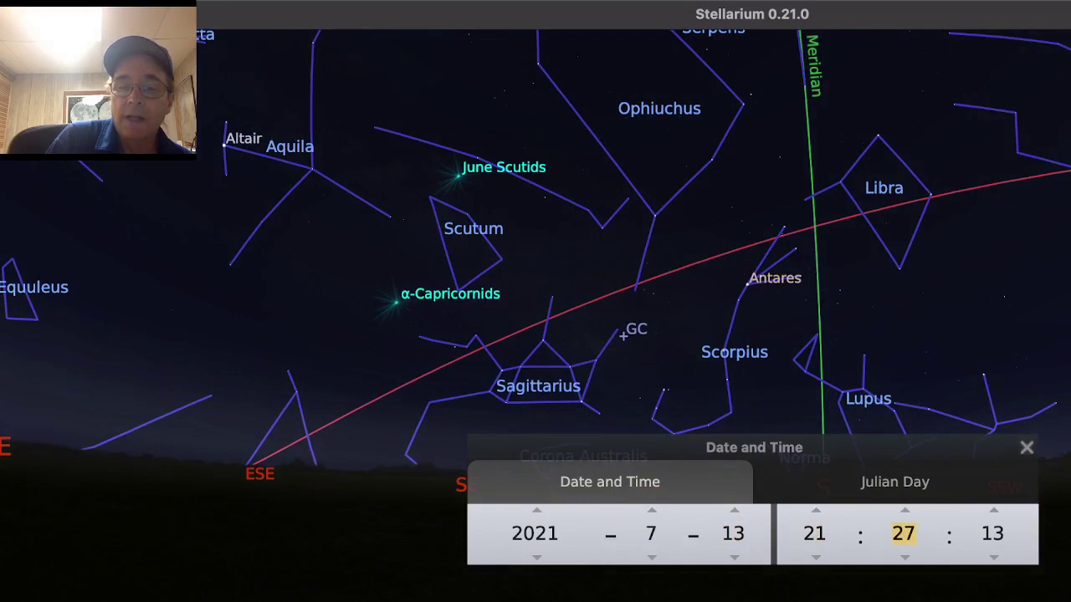
scroll(904, 534, down, 1)
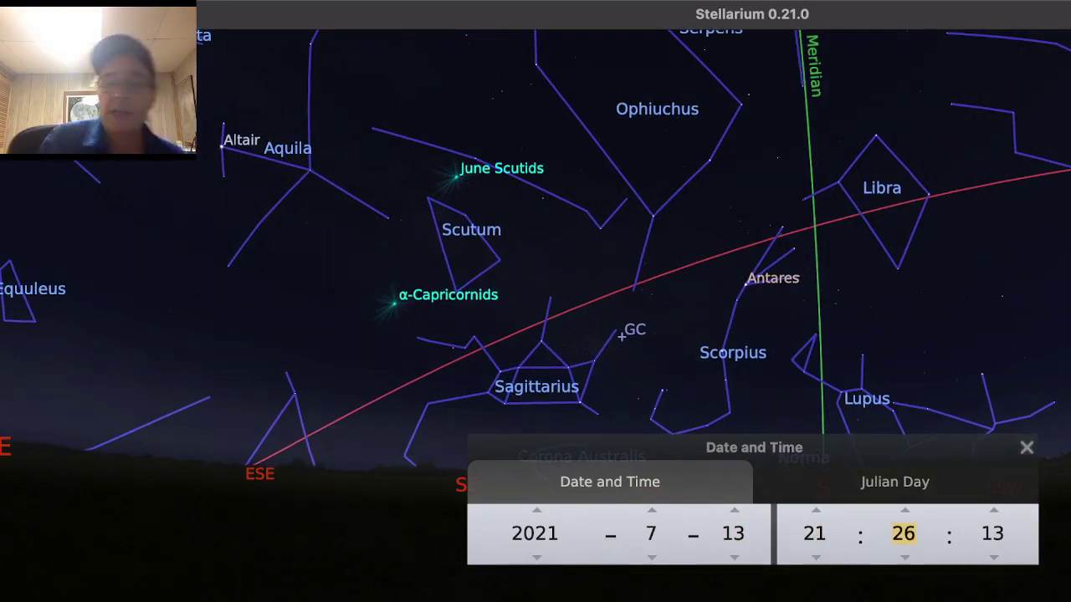
click(1027, 447)
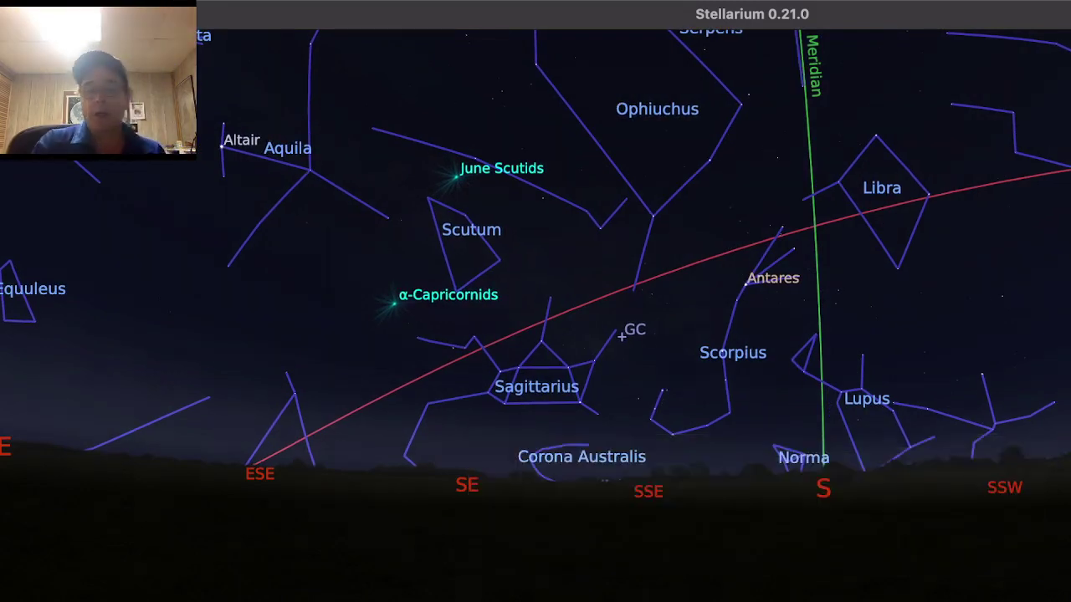